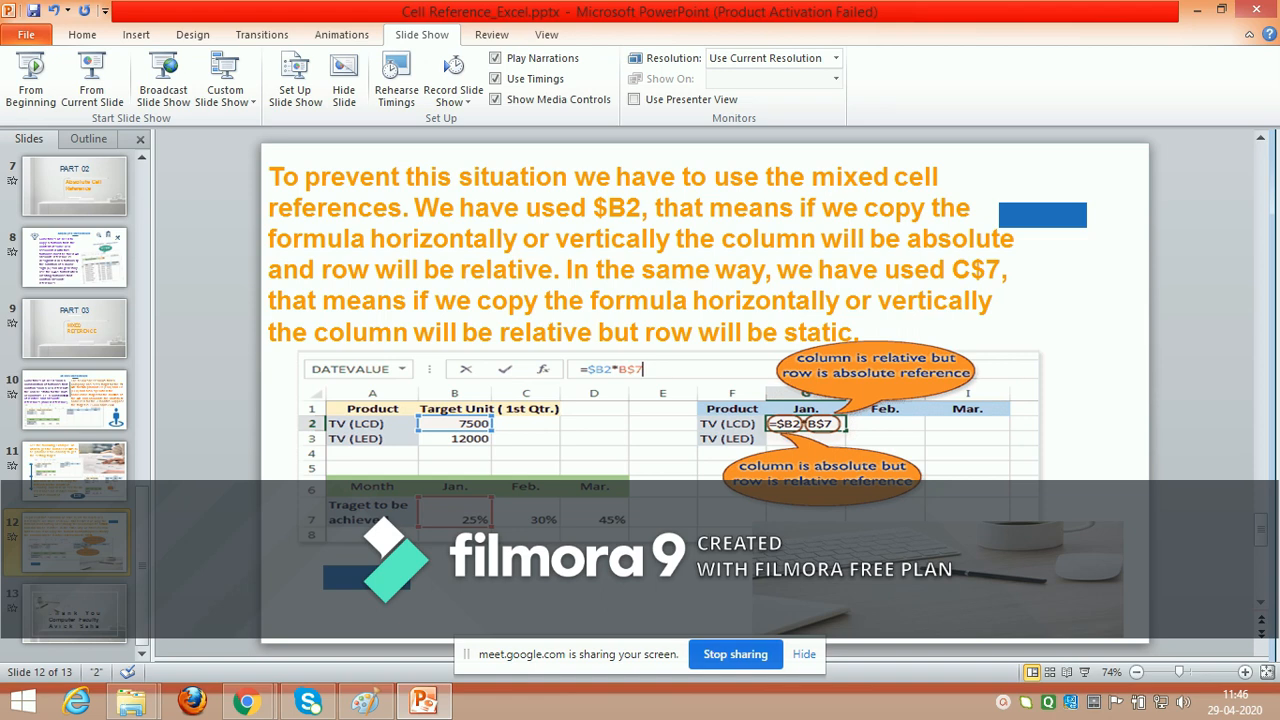
Step: Close the Cell Reference_Excel.pptx presentation without saving its changes
{"action": "mouse_move", "coordinate": [424, 702]}
{"action": "left_click", "coordinate": [1256, 9]}
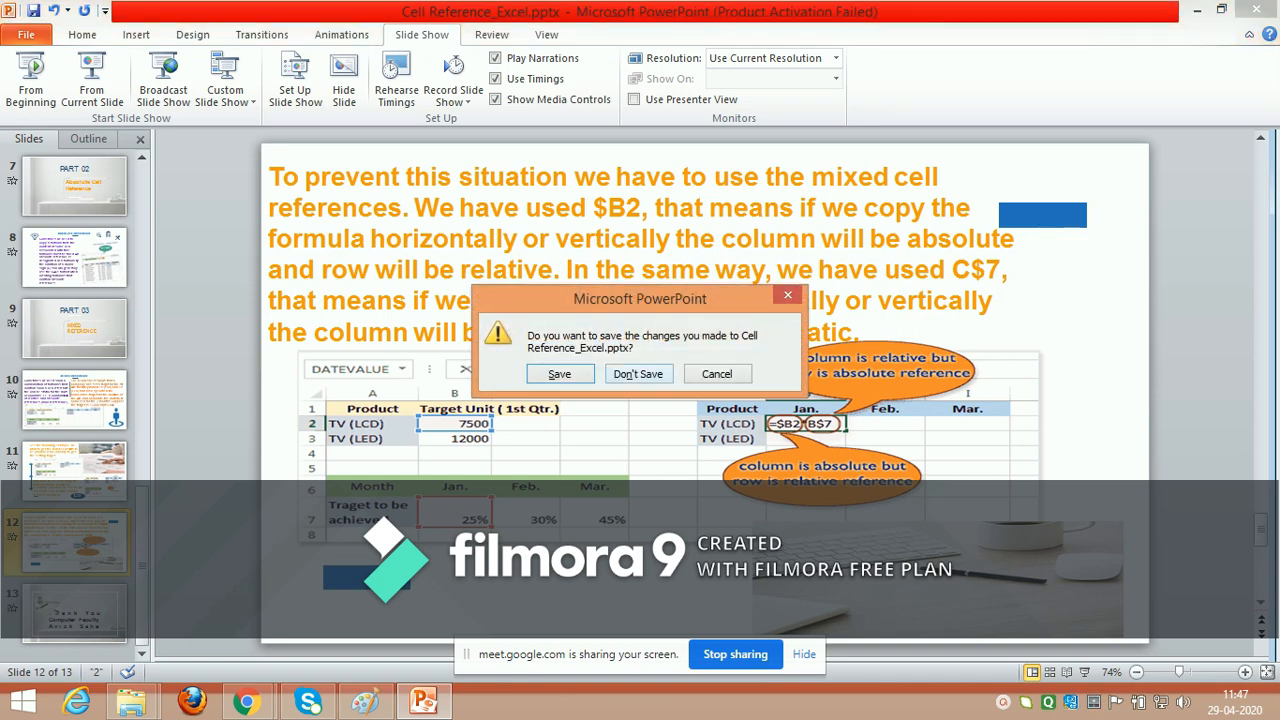
{"action": "left_click", "coordinate": [638, 374]}
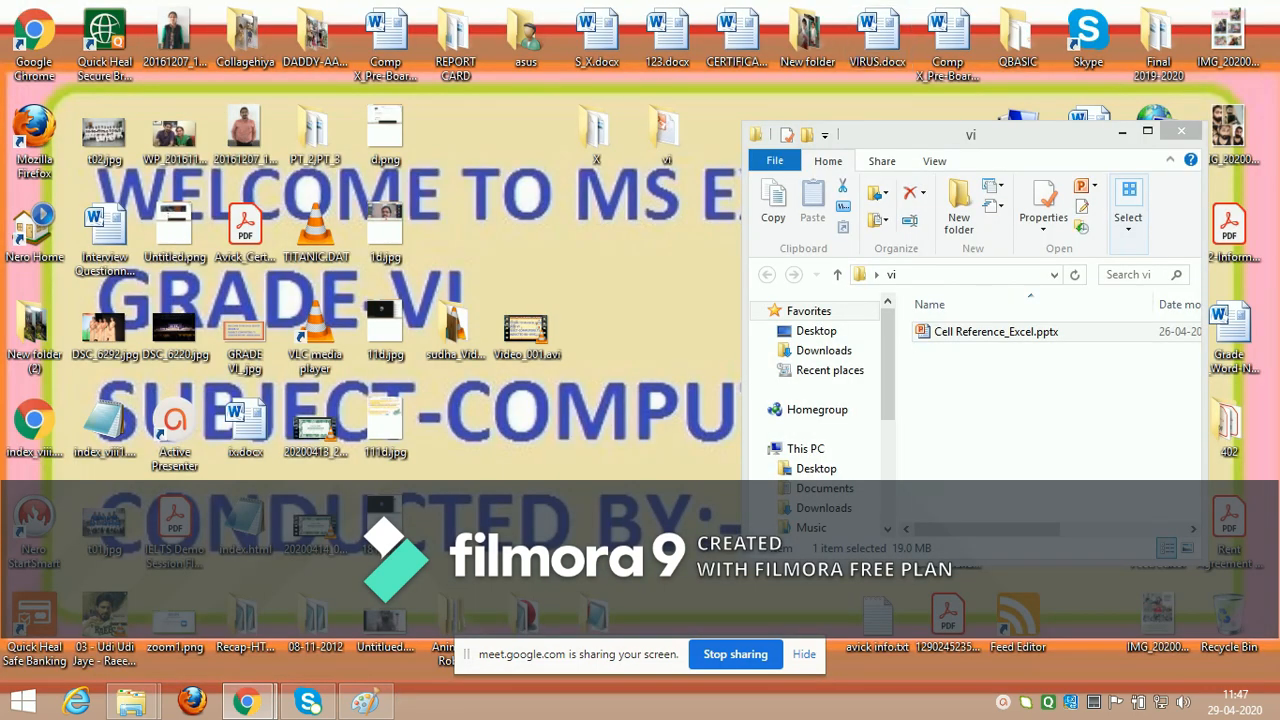
Step: Launch Excel through the Run command "excel" and dismiss the Office activation wizard
{"action": "key", "text": "super+r"}
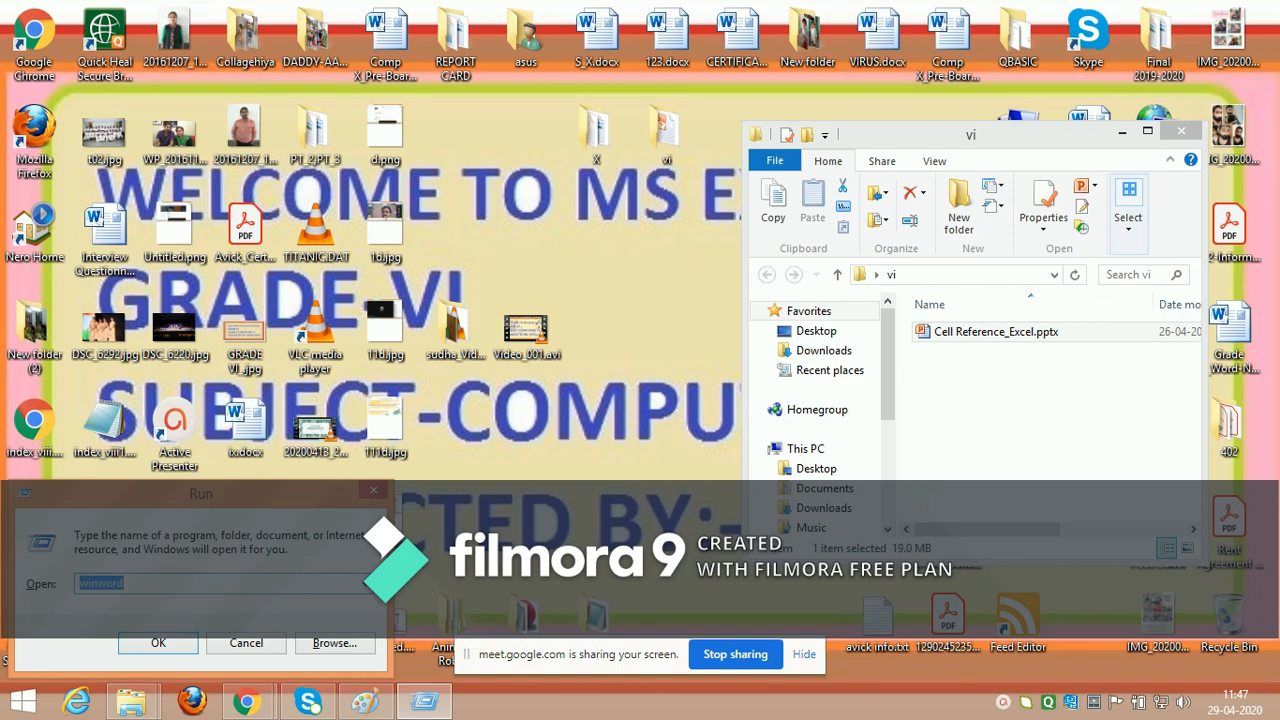
{"action": "type", "text": "ex"}
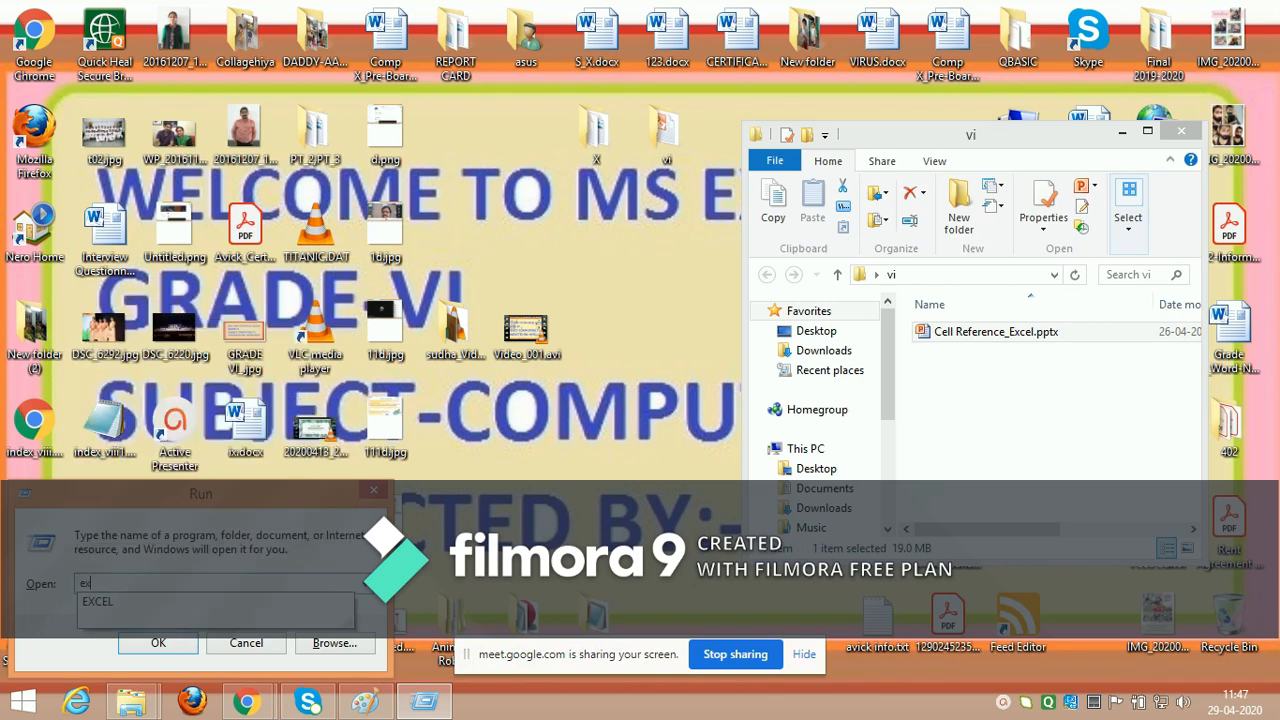
{"action": "type", "text": "cel"}
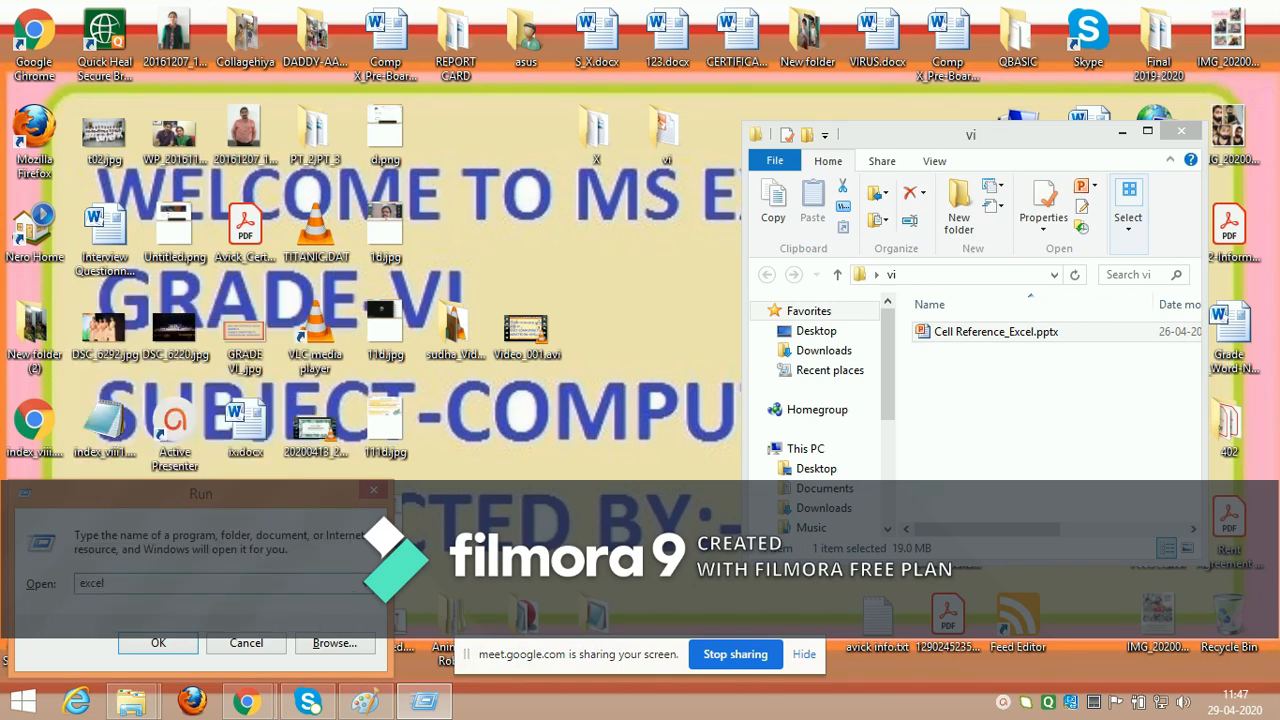
{"action": "key", "text": "Return"}
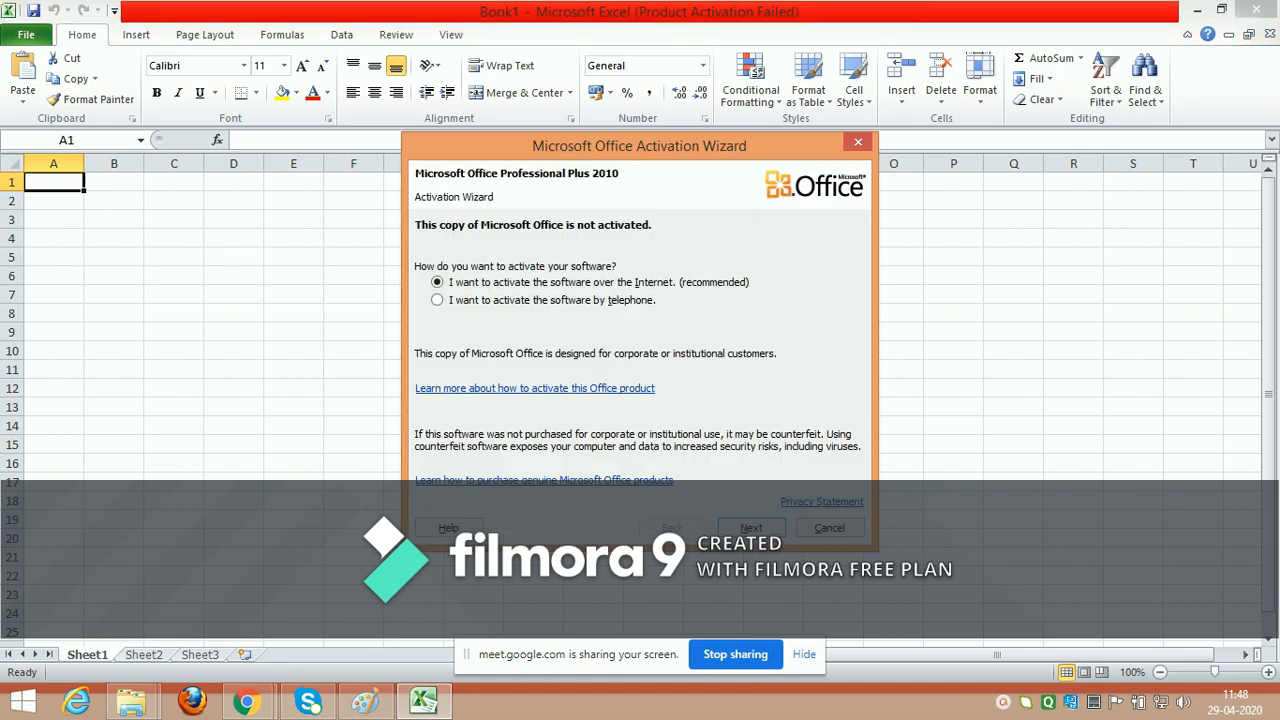
{"action": "left_click", "coordinate": [829, 528]}
{"action": "left_click", "coordinate": [114, 182]}
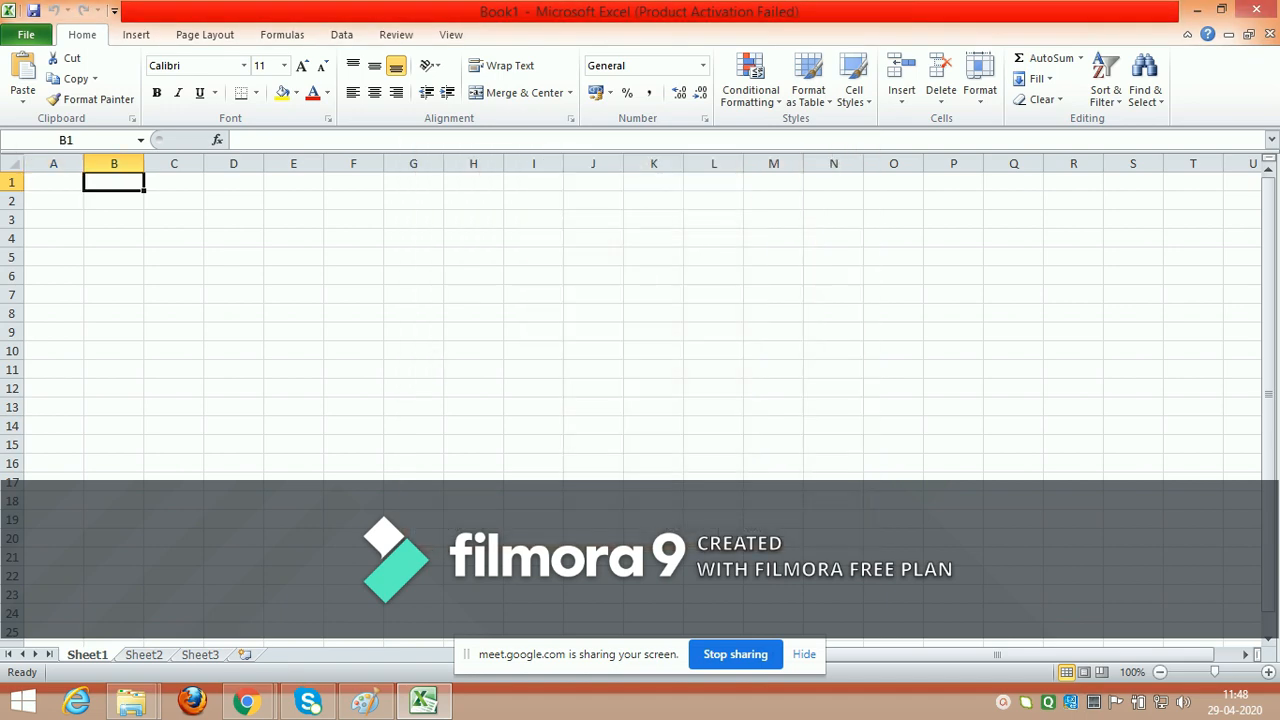
{"action": "type", "text": "7500"}
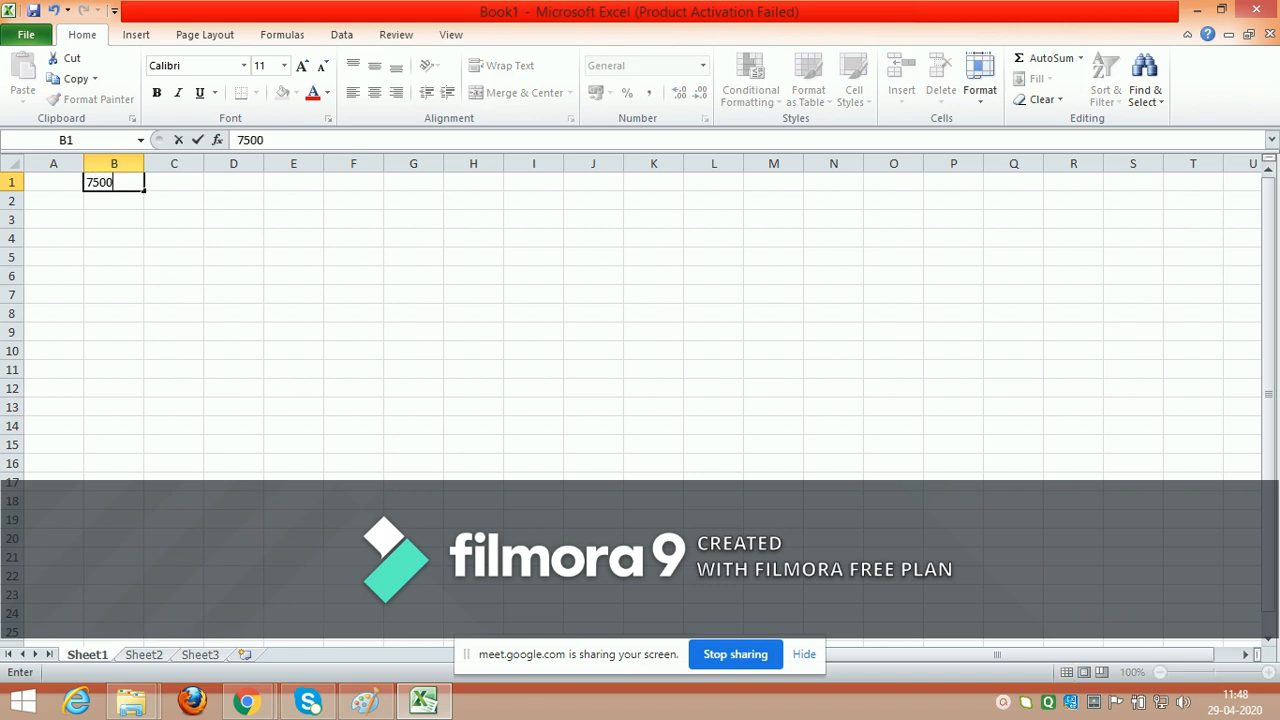
{"action": "left_click", "coordinate": [54, 182]}
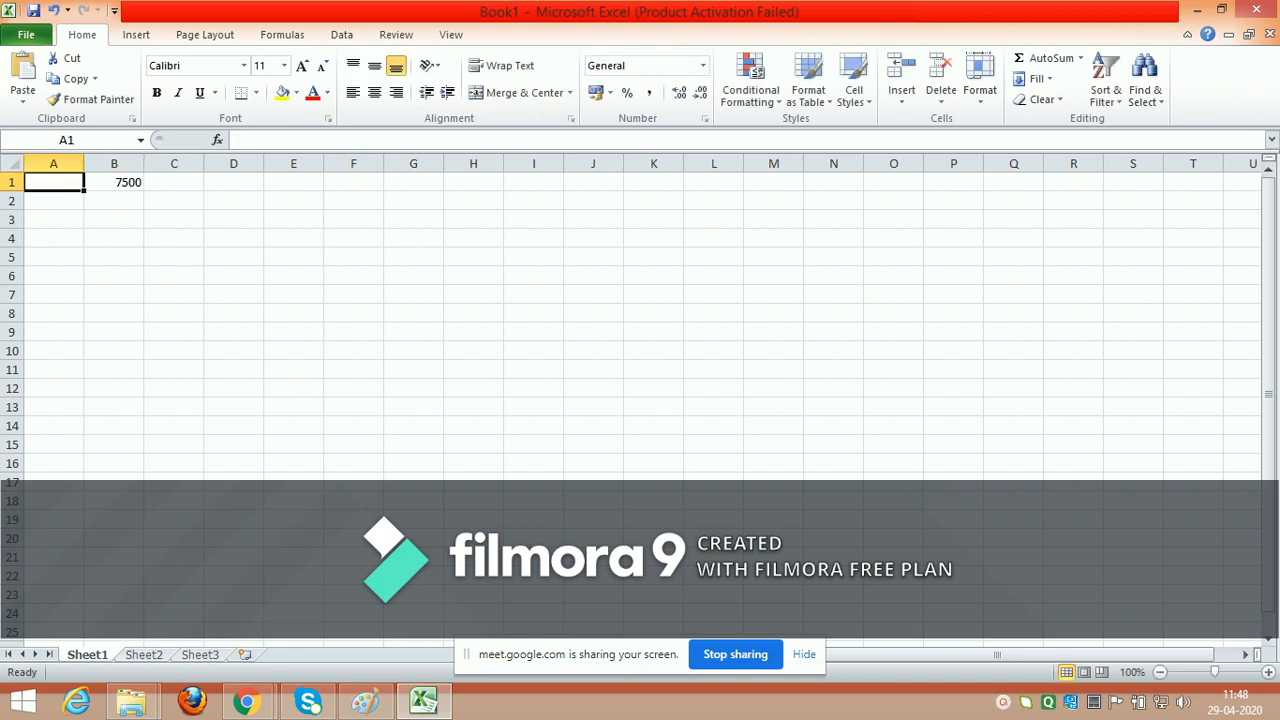
{"action": "type", "text": "A"}
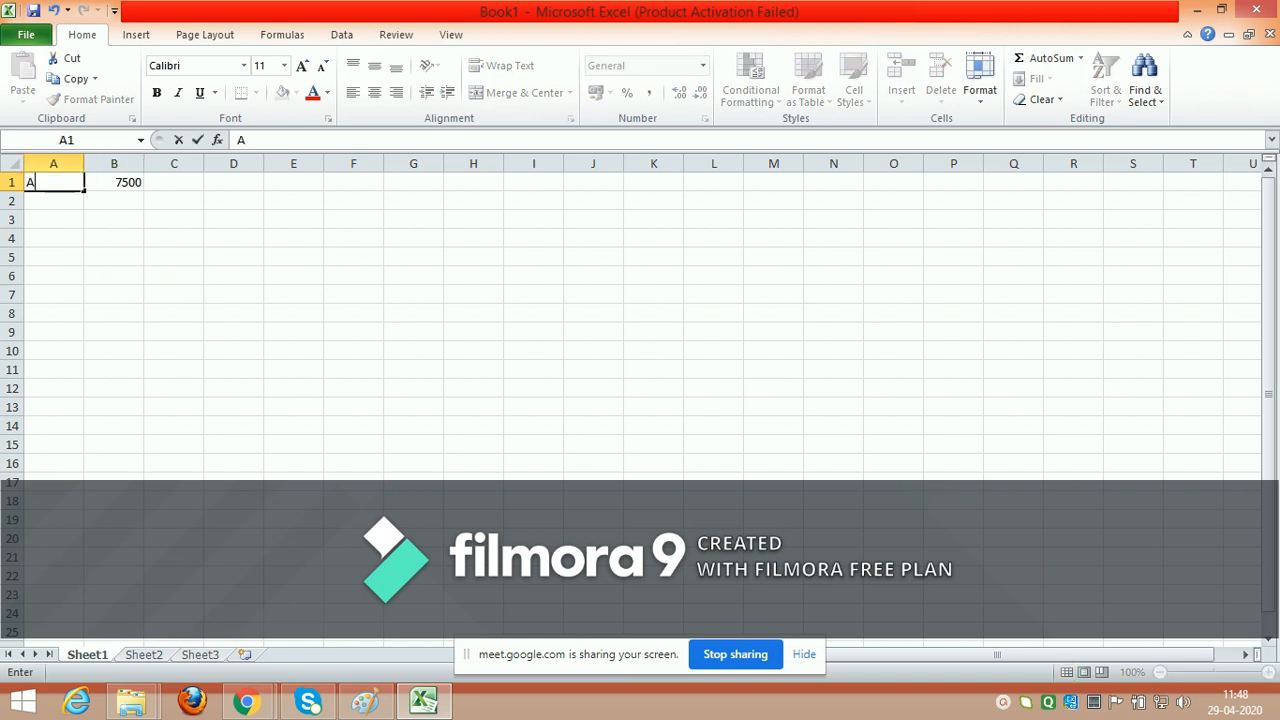
{"action": "key", "text": "BackSpace"}
{"action": "left_click", "coordinate": [114, 182]}
{"action": "key", "text": "BackSpace"}
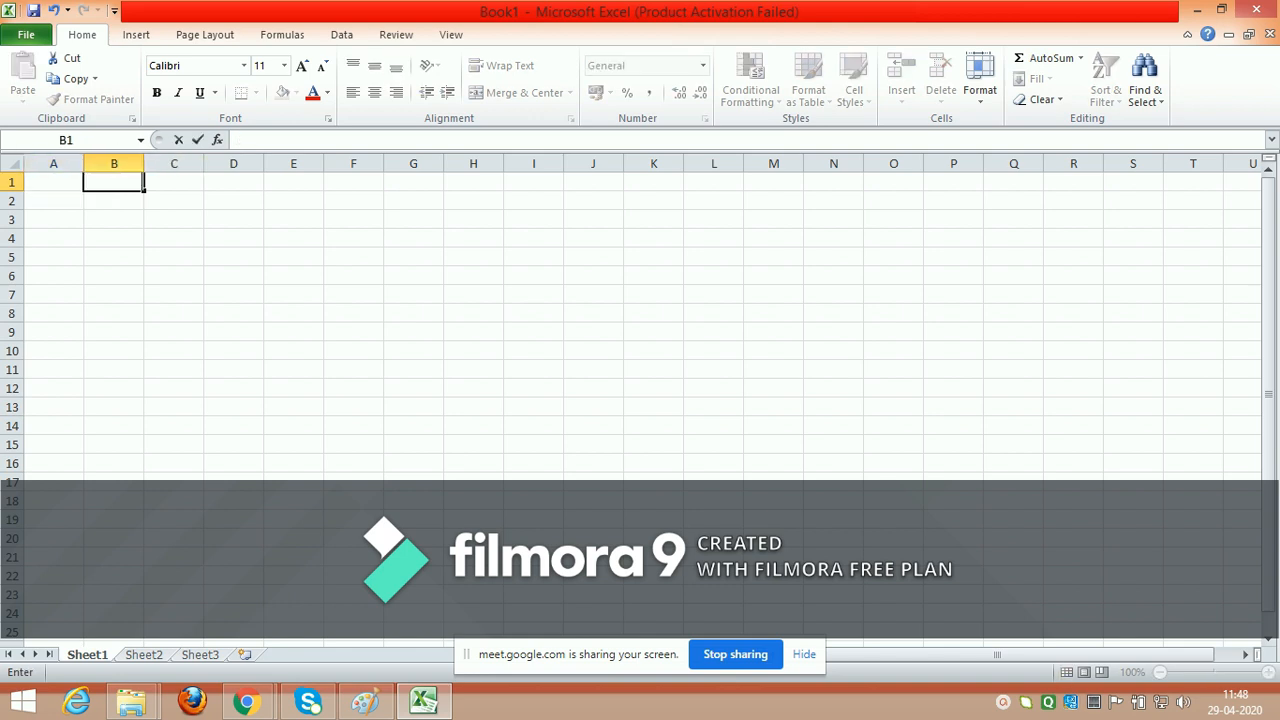
Step: Enter the column headings "item" in cell A1 and "unit" in cell B1
{"action": "left_click", "coordinate": [54, 182]}
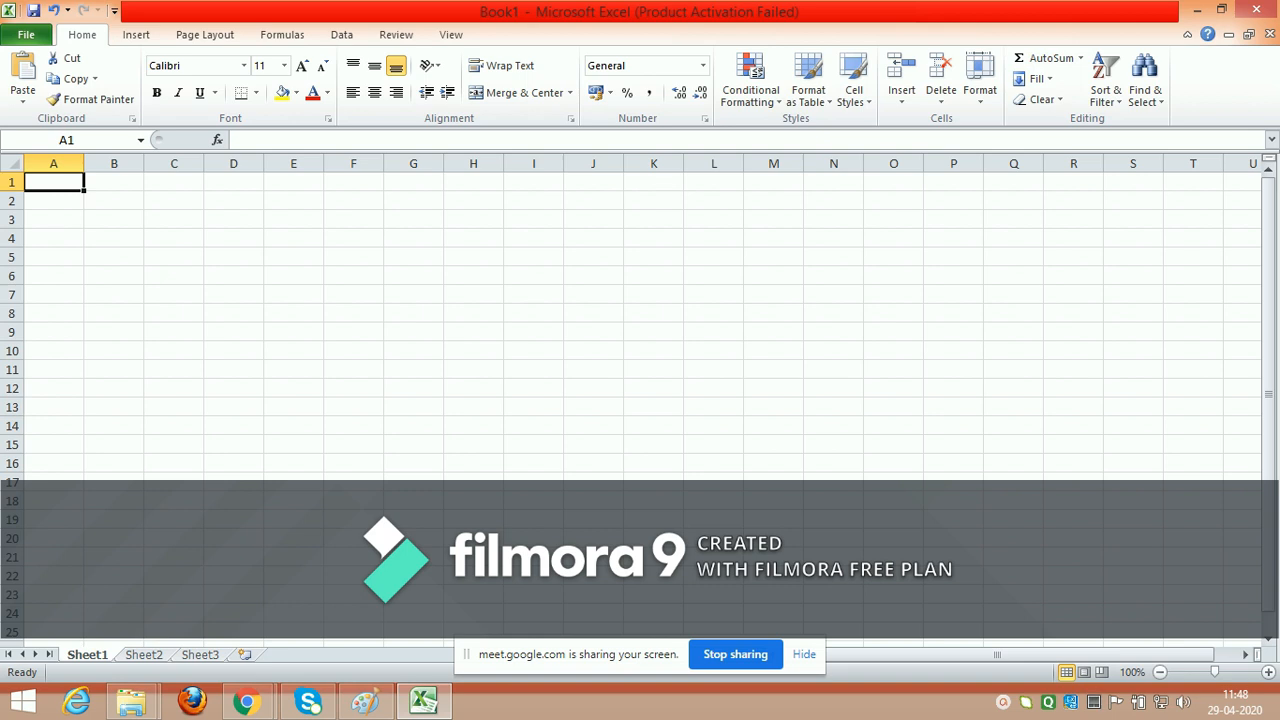
{"action": "type", "text": "uno"}
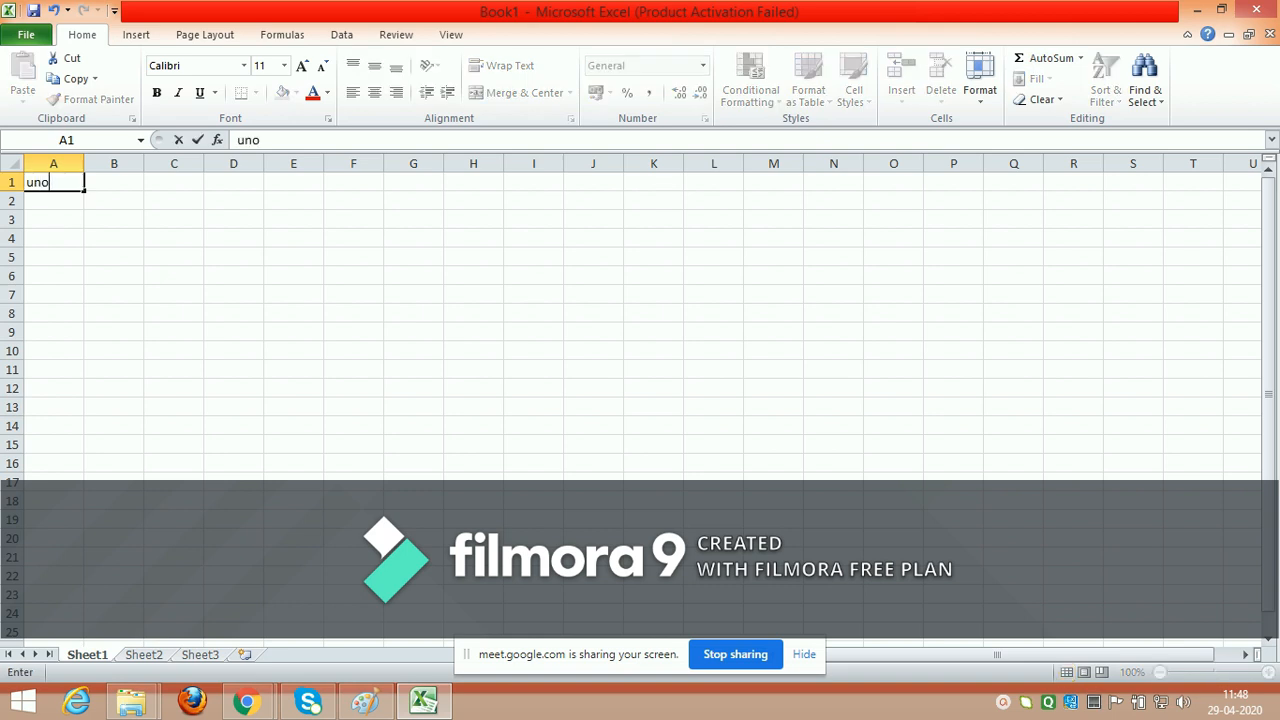
{"action": "key", "text": "BackSpace"}
{"action": "key", "text": "BackSpace"}
{"action": "key", "text": "BackSpace"}
{"action": "type", "text": "item"}
{"action": "key", "text": "Tab"}
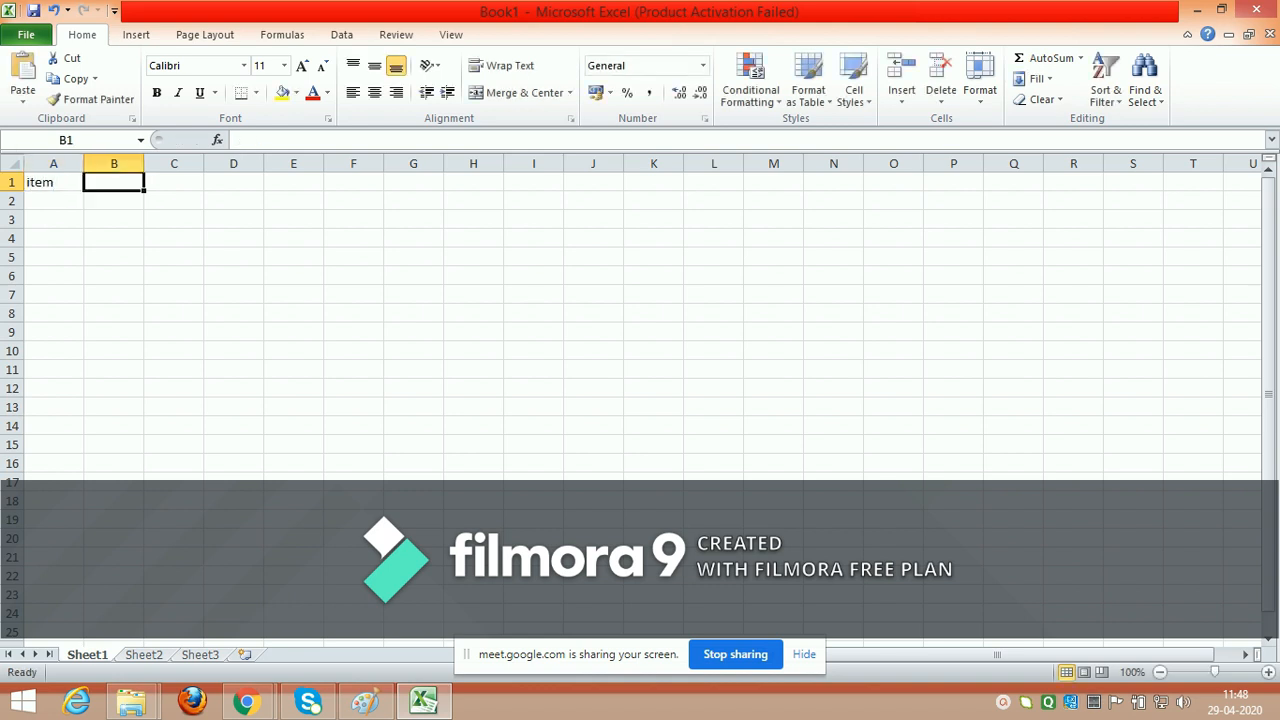
{"action": "type", "text": "unit"}
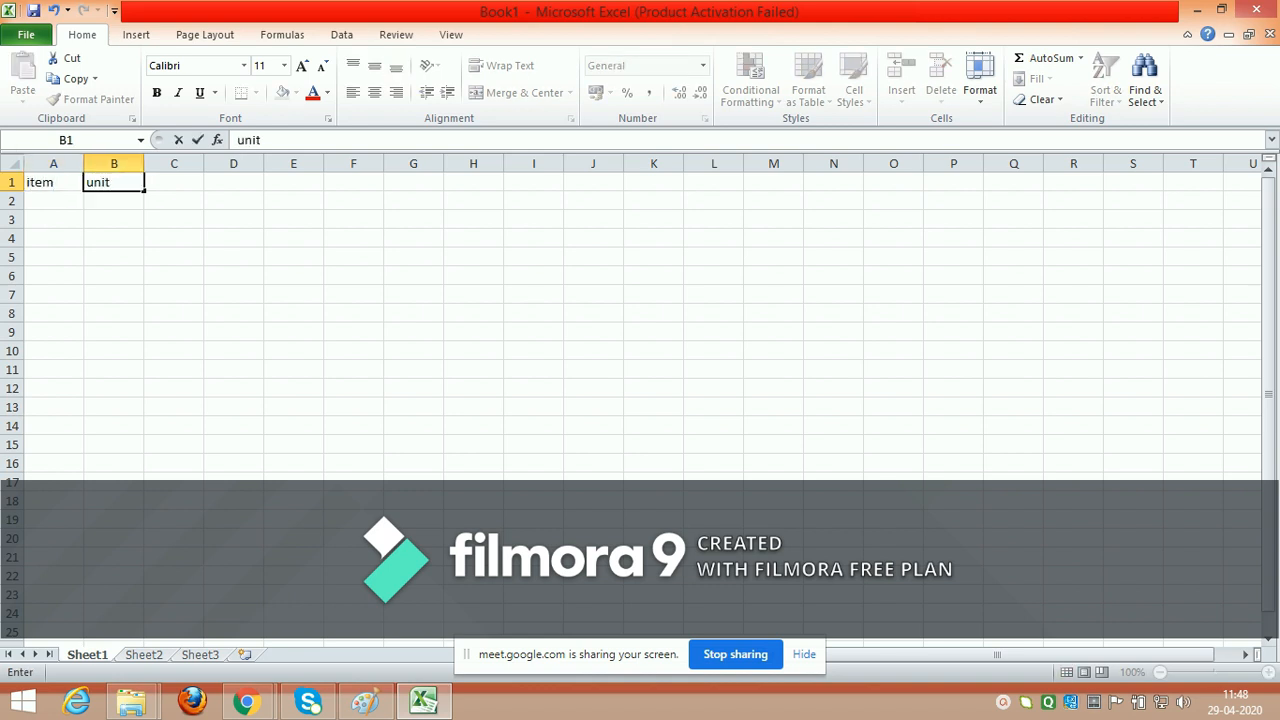
{"action": "key", "text": "Return"}
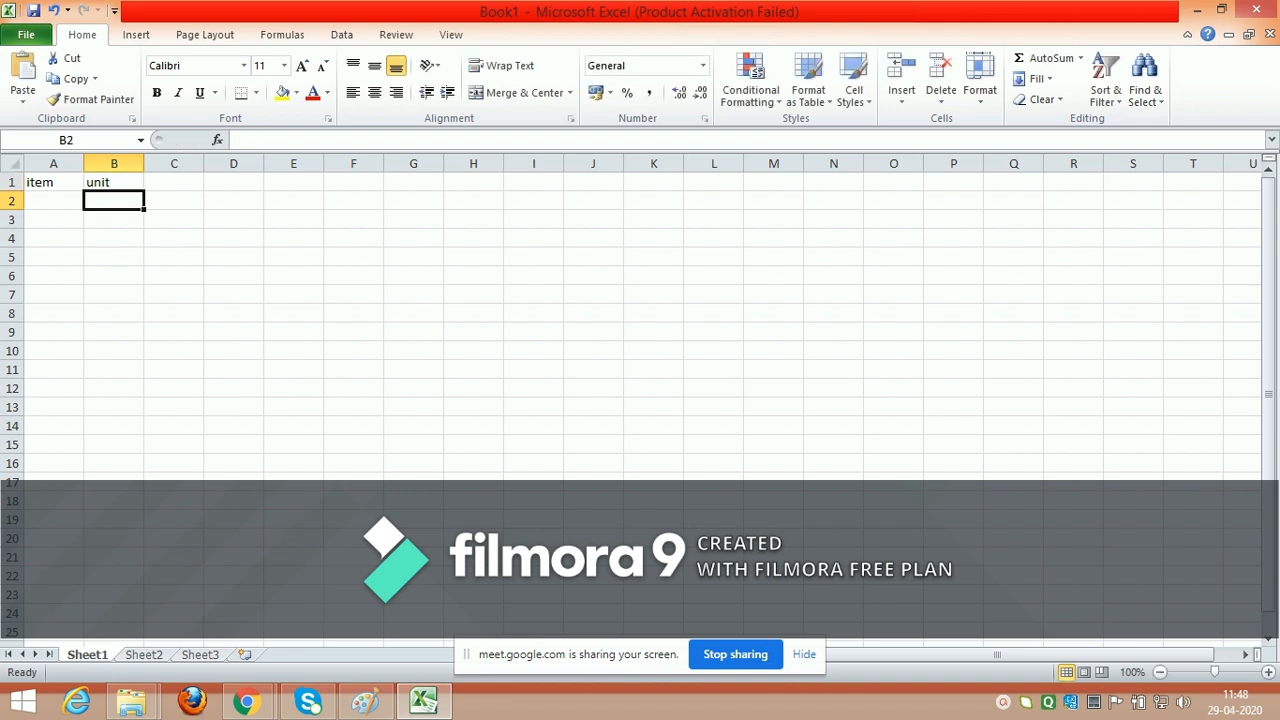
Step: Fill row 2 with item "a" in A2 and unit value 7500 in B2
{"action": "type", "text": "7500"}
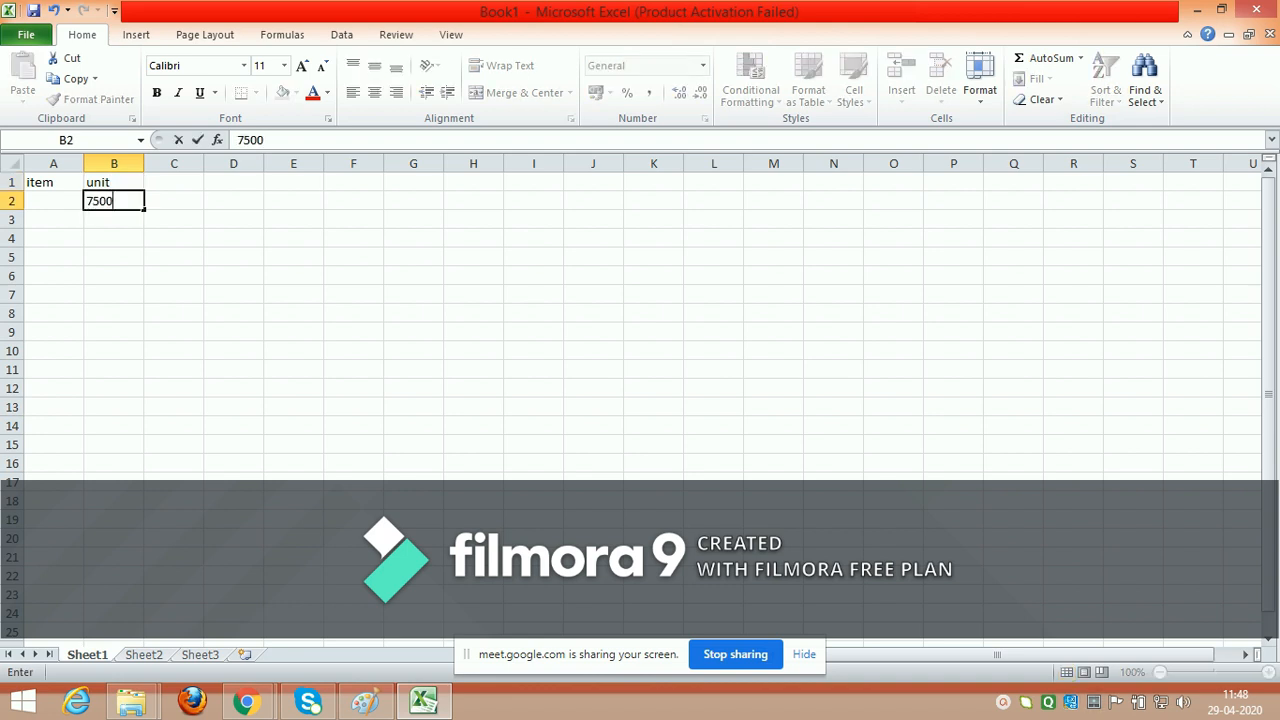
{"action": "key", "text": "Left"}
{"action": "type", "text": "a"}
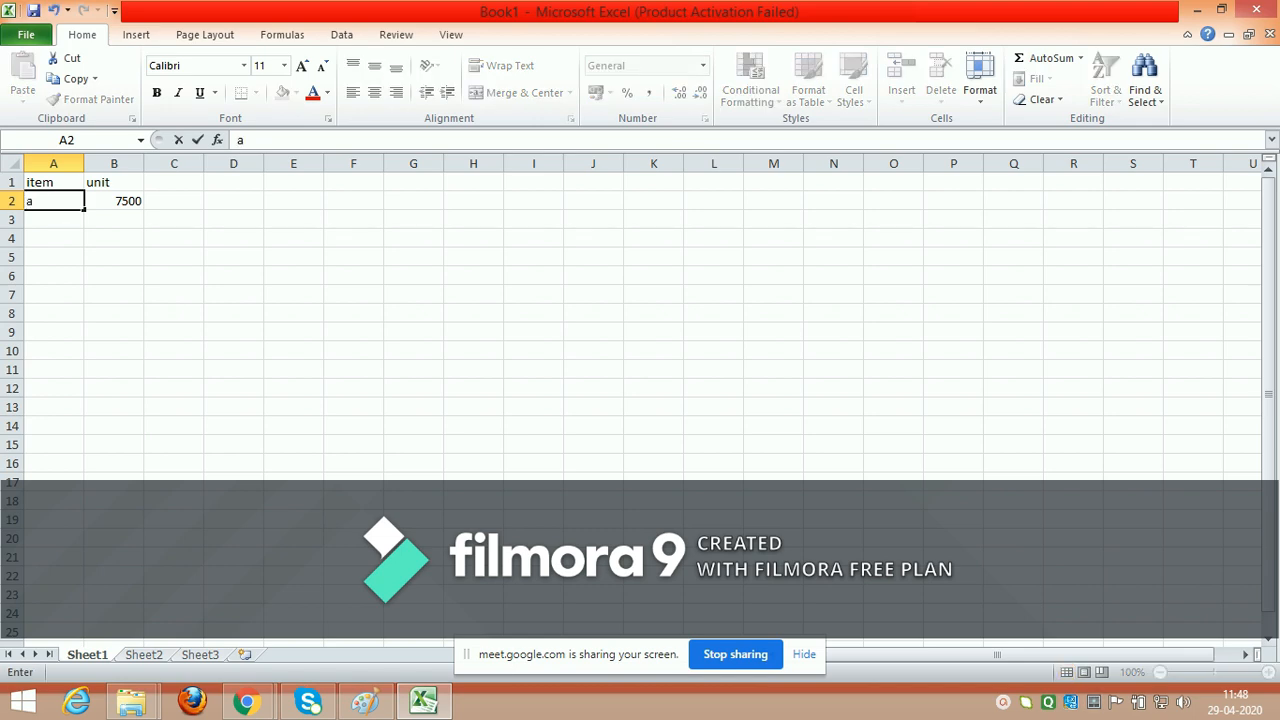
{"action": "key", "text": "Return"}
Step: Fill row 3 with item "b" in A3 and unit value 12000 in B3, leaving C3 empty
{"action": "type", "text": "b"}
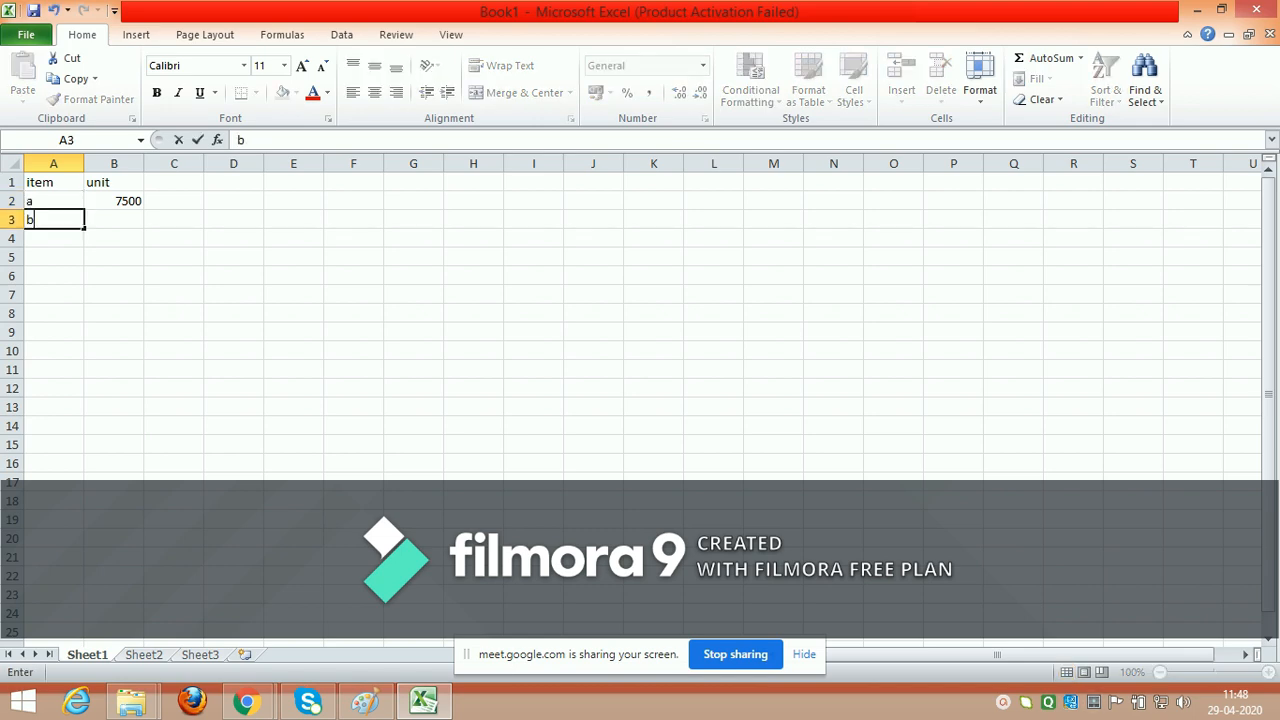
{"action": "key", "text": "Right"}
{"action": "type", "text": "12"}
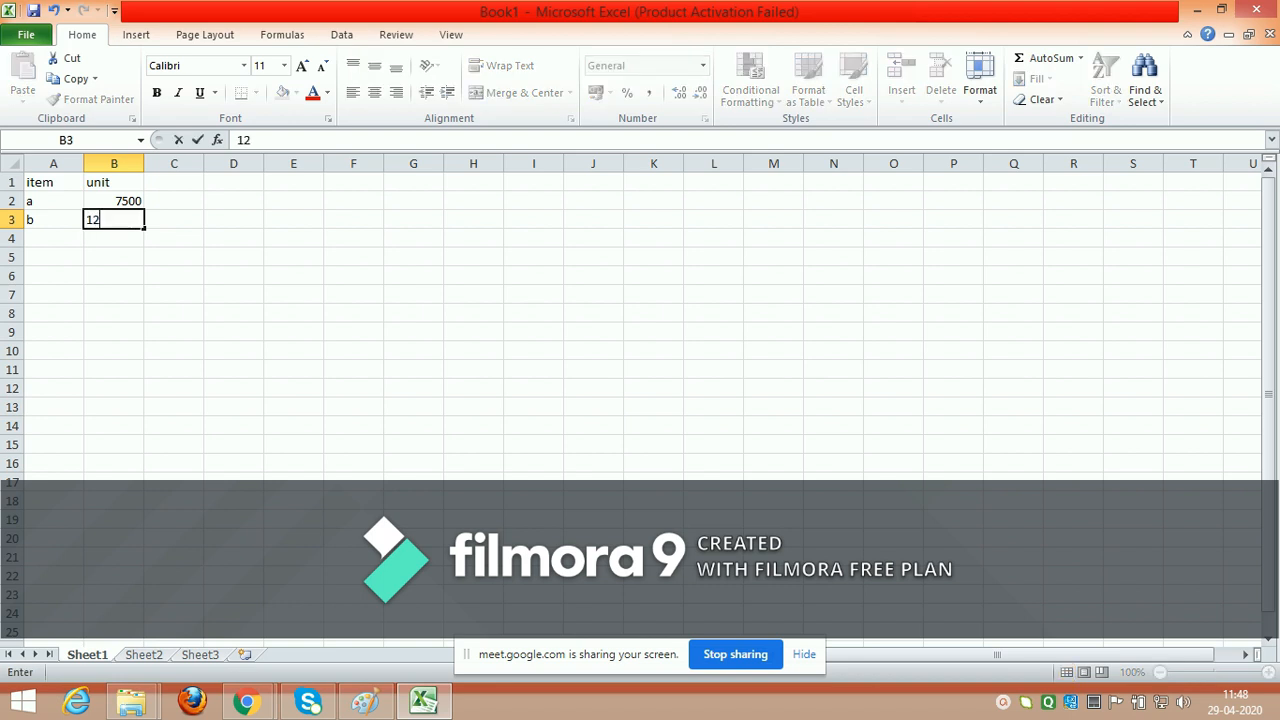
{"action": "key", "text": "Right"}
{"action": "type", "text": "0"}
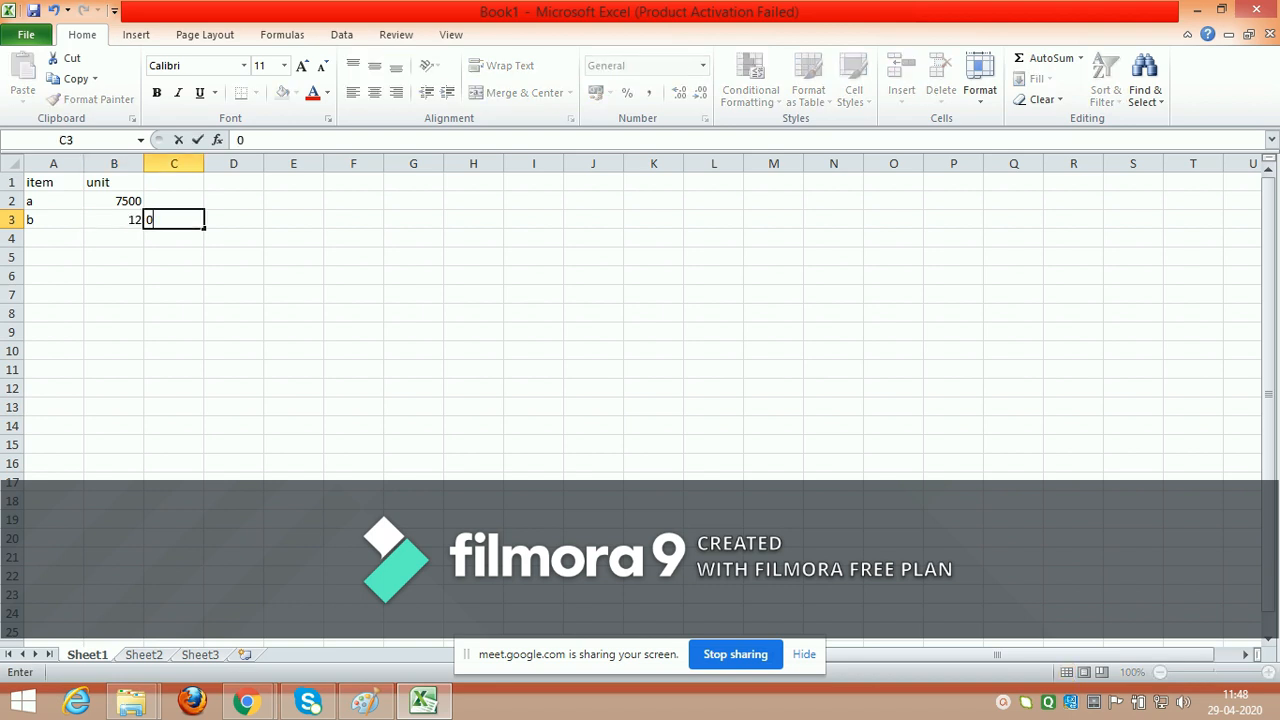
{"action": "key", "text": "Left"}
{"action": "type", "text": "12000"}
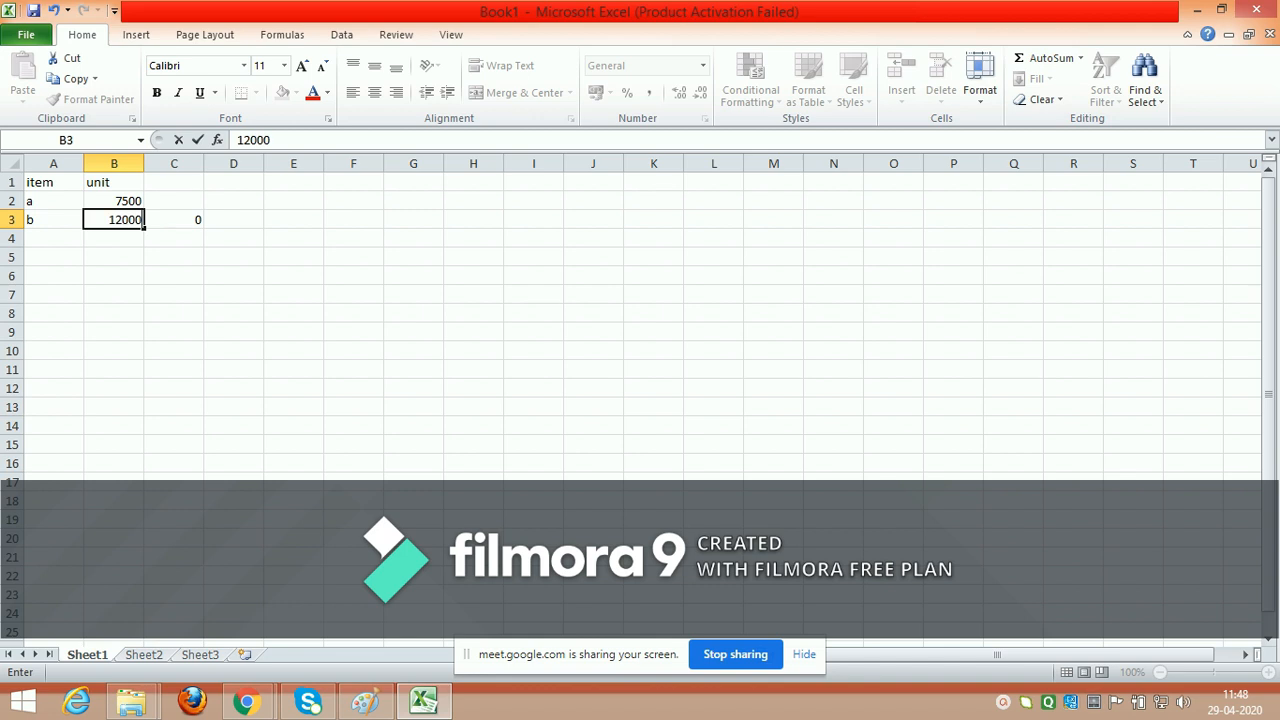
{"action": "key", "text": "Right"}
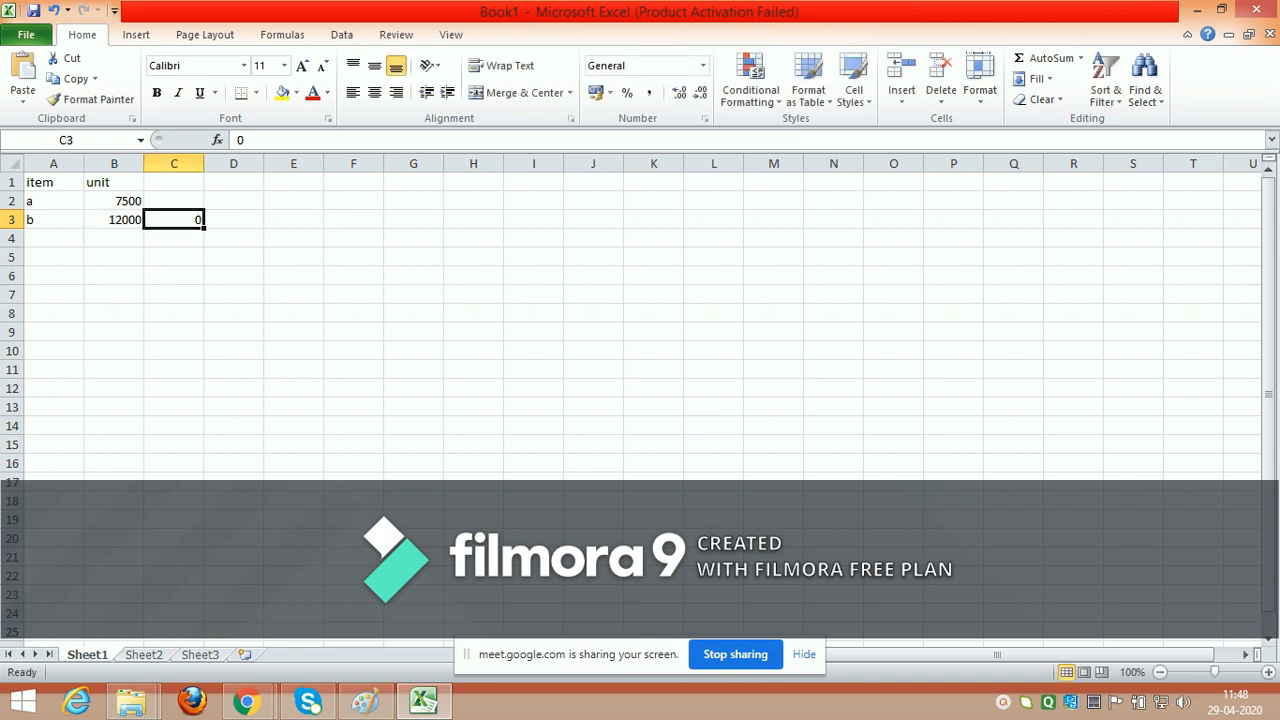
{"action": "key", "text": "Delete"}
Step: Enter the percentage 25% in cell B7
{"action": "left_click", "coordinate": [114, 294]}
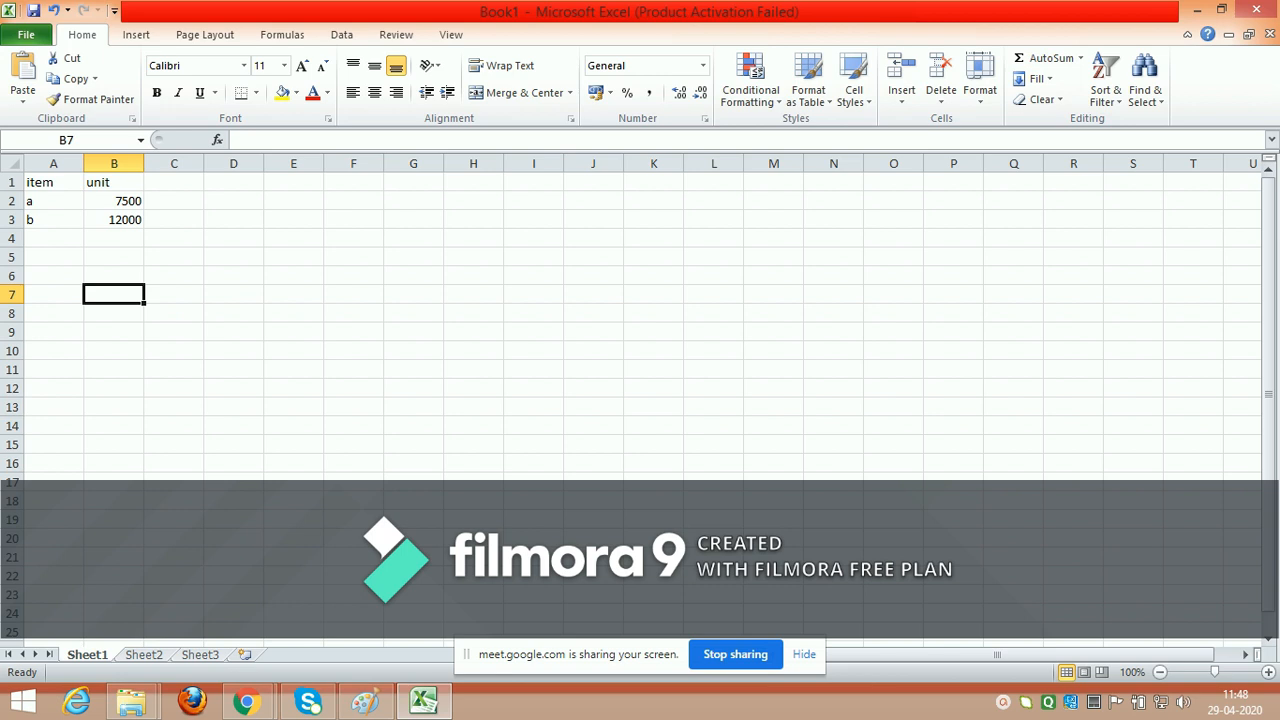
{"action": "type", "text": "25"}
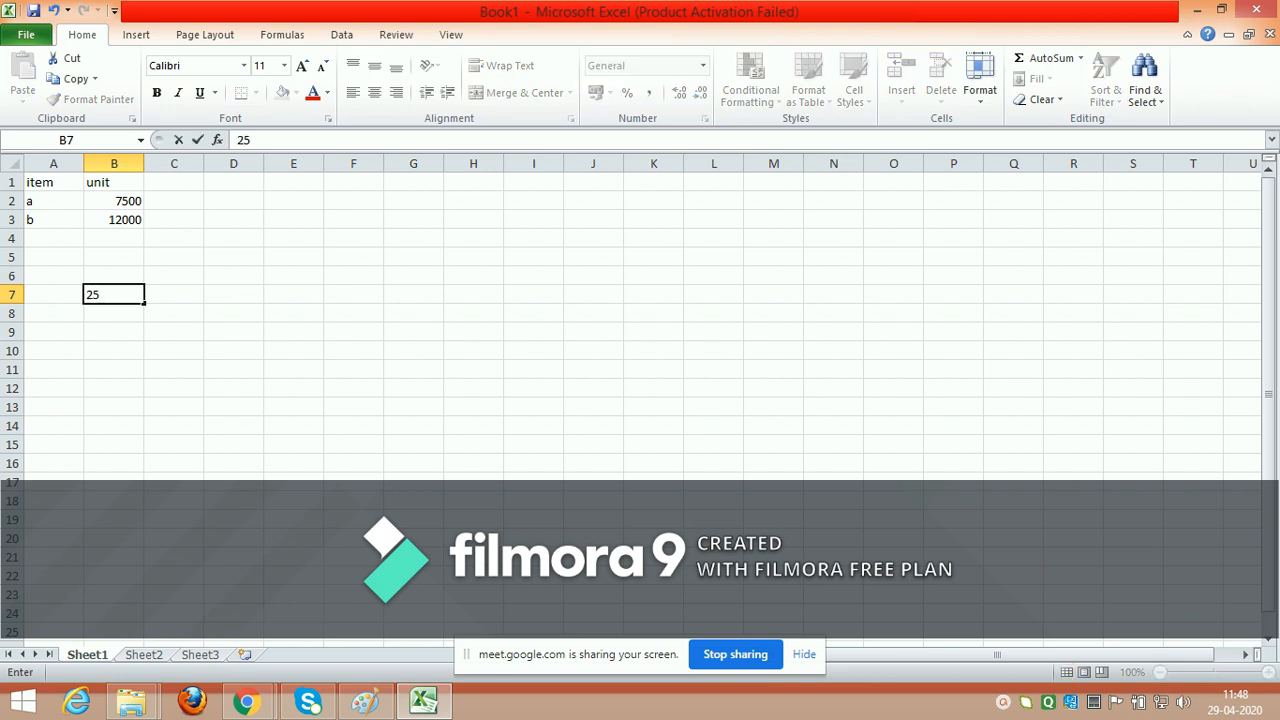
{"action": "type", "text": "%"}
Step: Enter the mixed-reference formula =$B2*B$7 in cell D4 to multiply item a's units by the percentage
{"action": "left_click", "coordinate": [234, 238]}
{"action": "type", "text": "="}
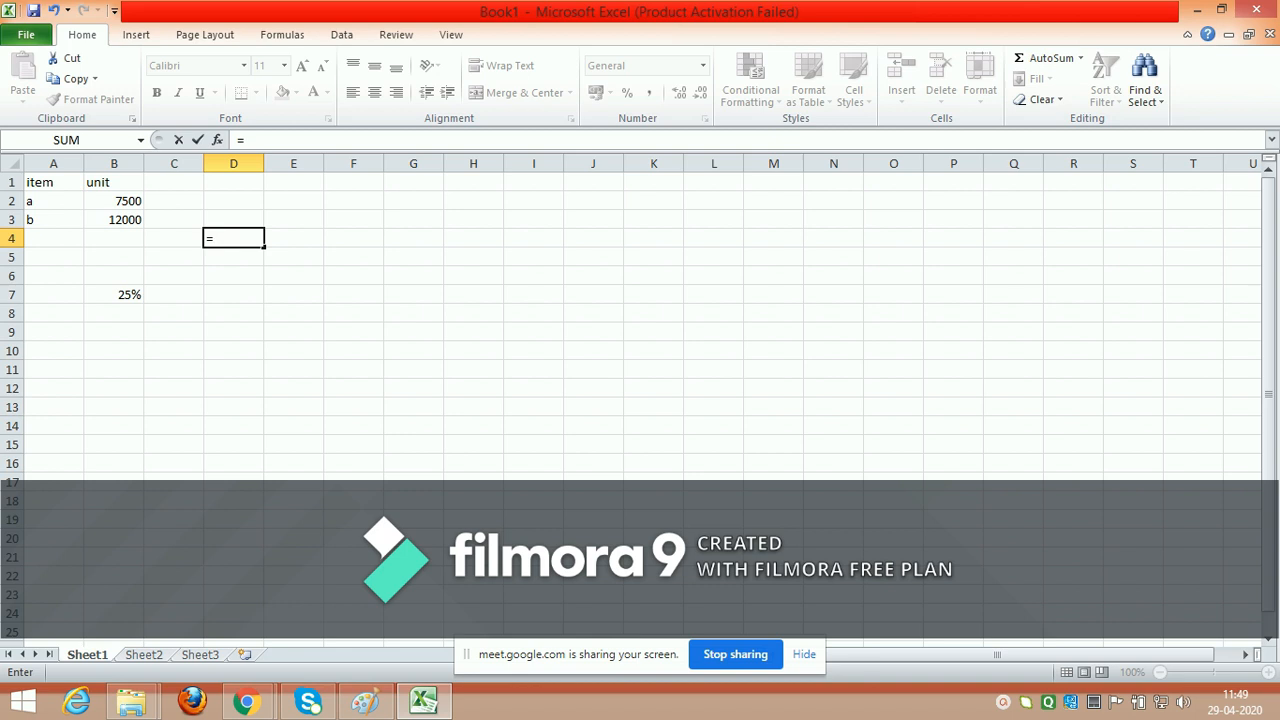
{"action": "type", "text": "$B@"}
{"action": "key", "text": "BackSpace"}
{"action": "type", "text": "2"}
{"action": "type", "text": "*"}
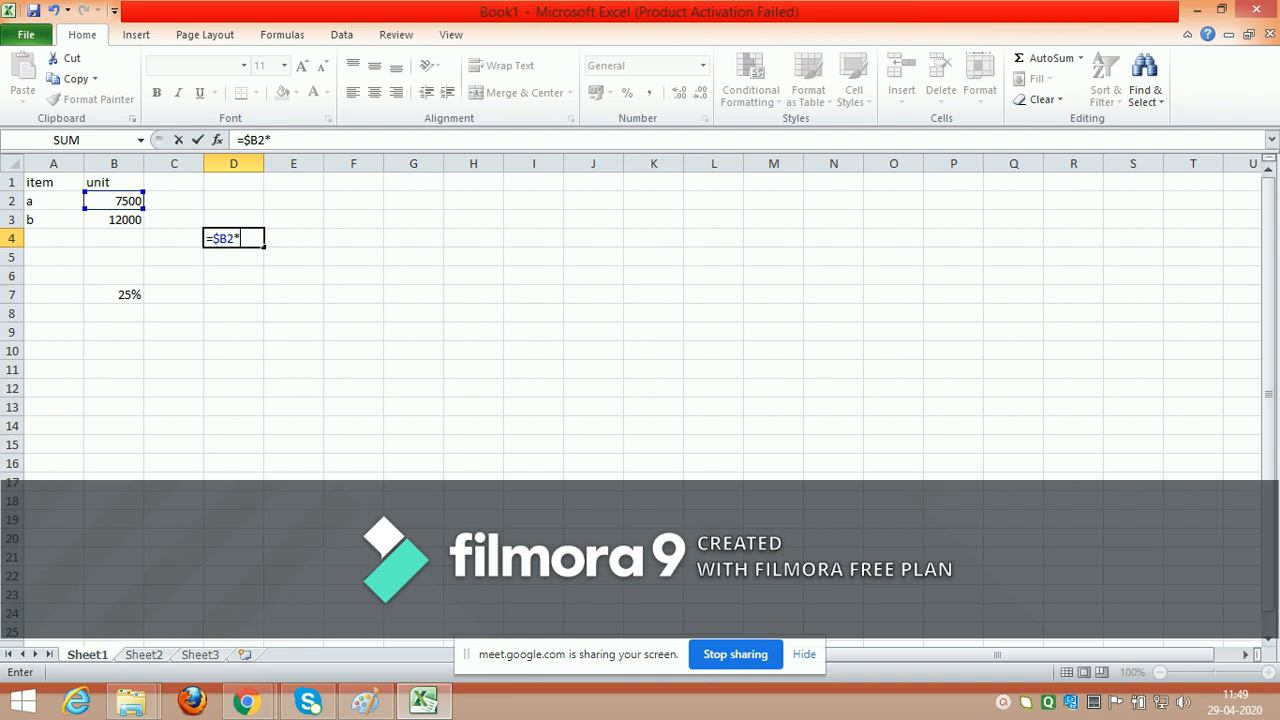
{"action": "type", "text": "B$7"}
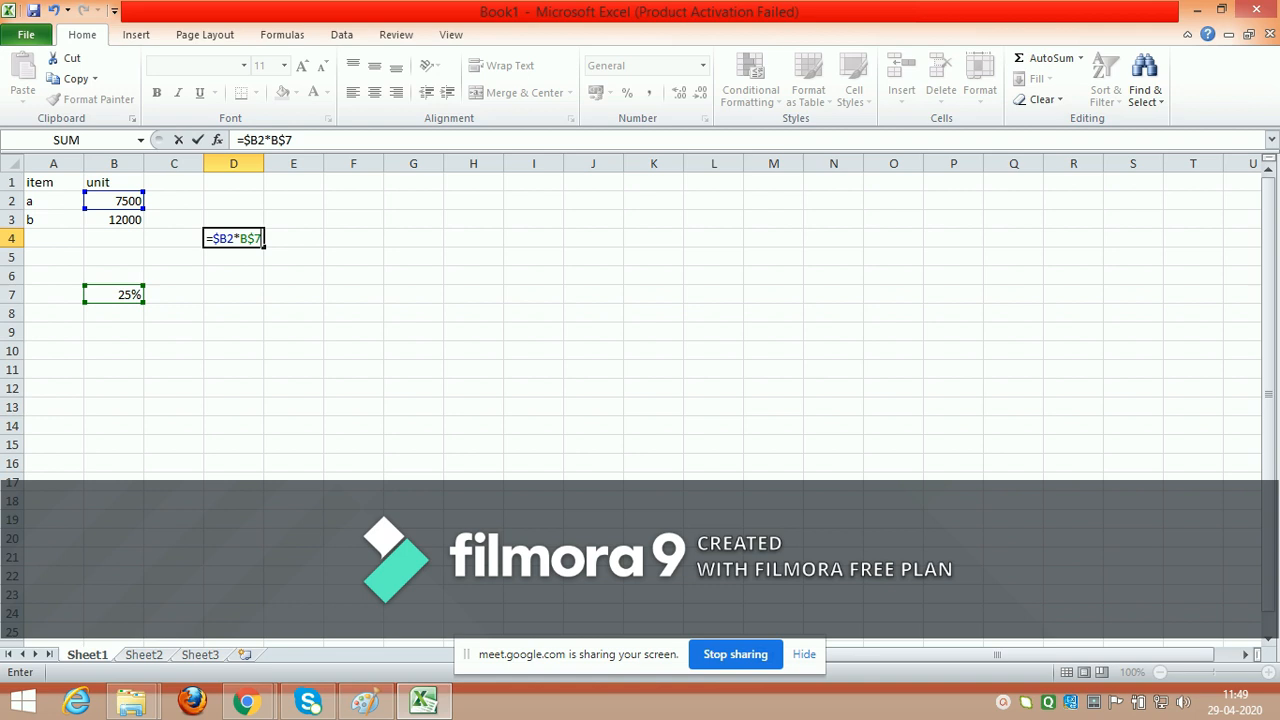
{"action": "key", "text": "Return"}
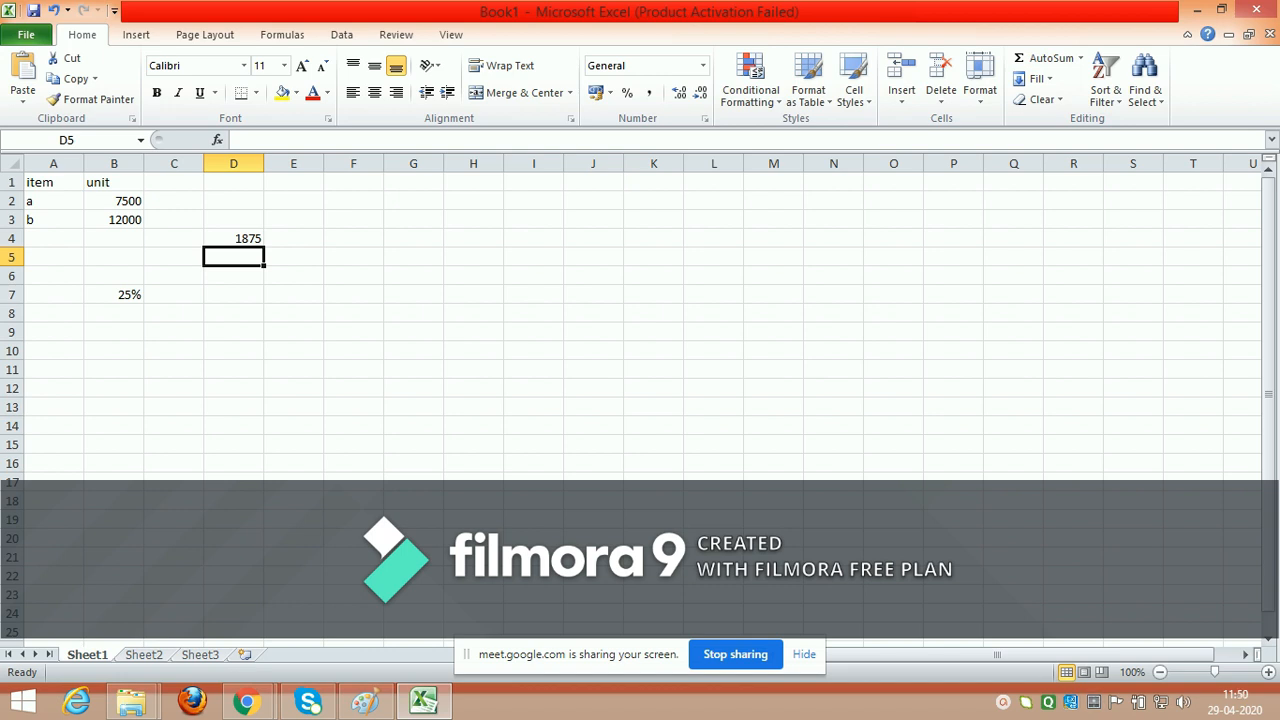
Step: Enter the mixed-reference formula =$B3*B$7 in cell D5 to multiply item b's units by the percentage
{"action": "left_click", "coordinate": [114, 220]}
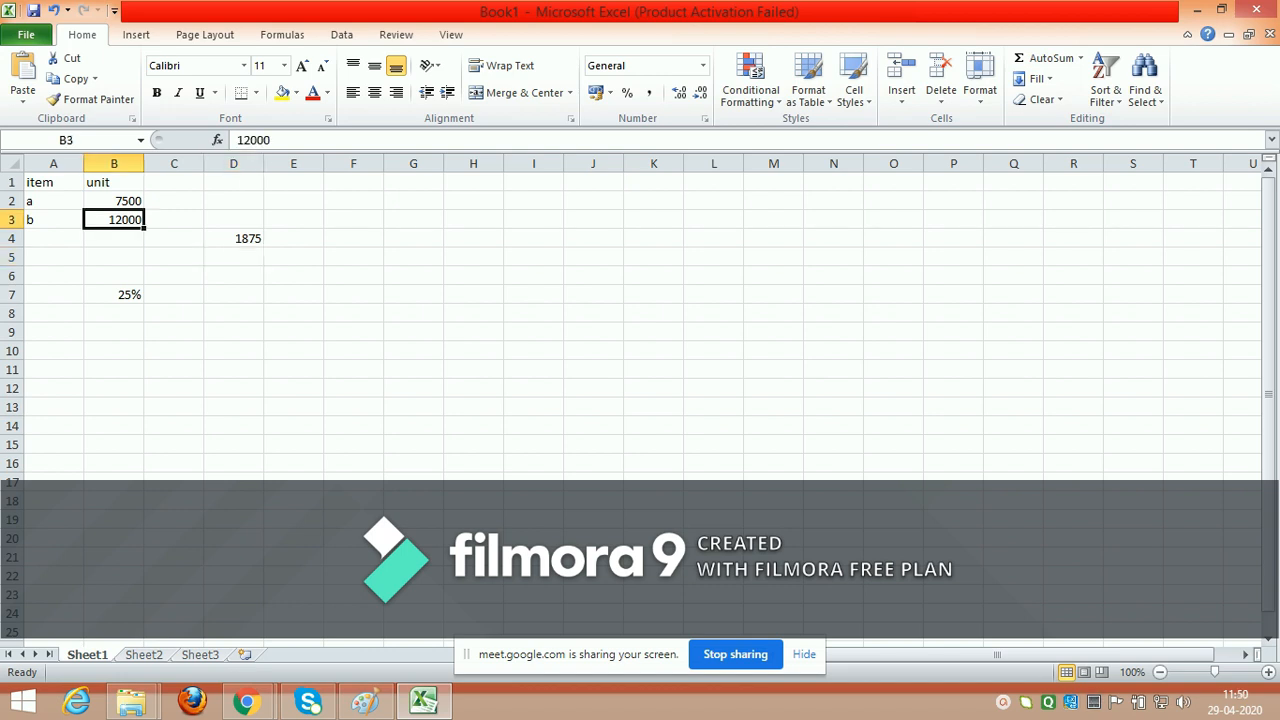
{"action": "double_click", "coordinate": [233, 257]}
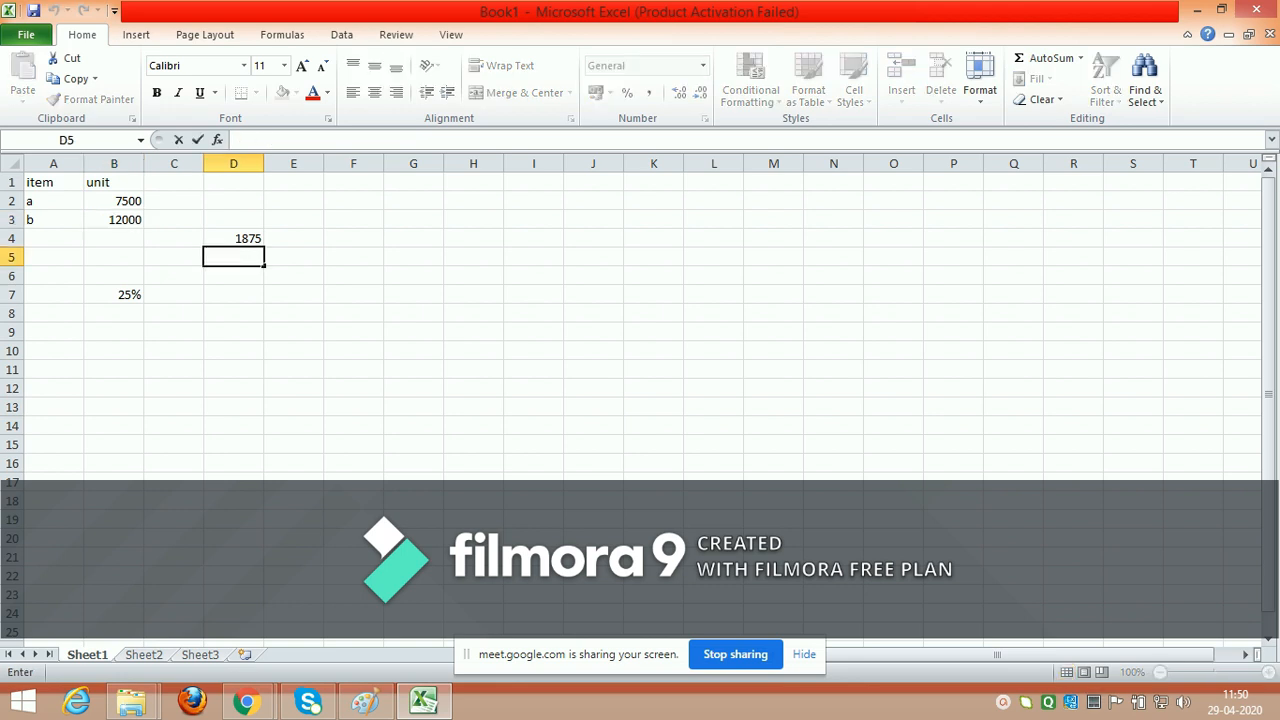
{"action": "type", "text": "="}
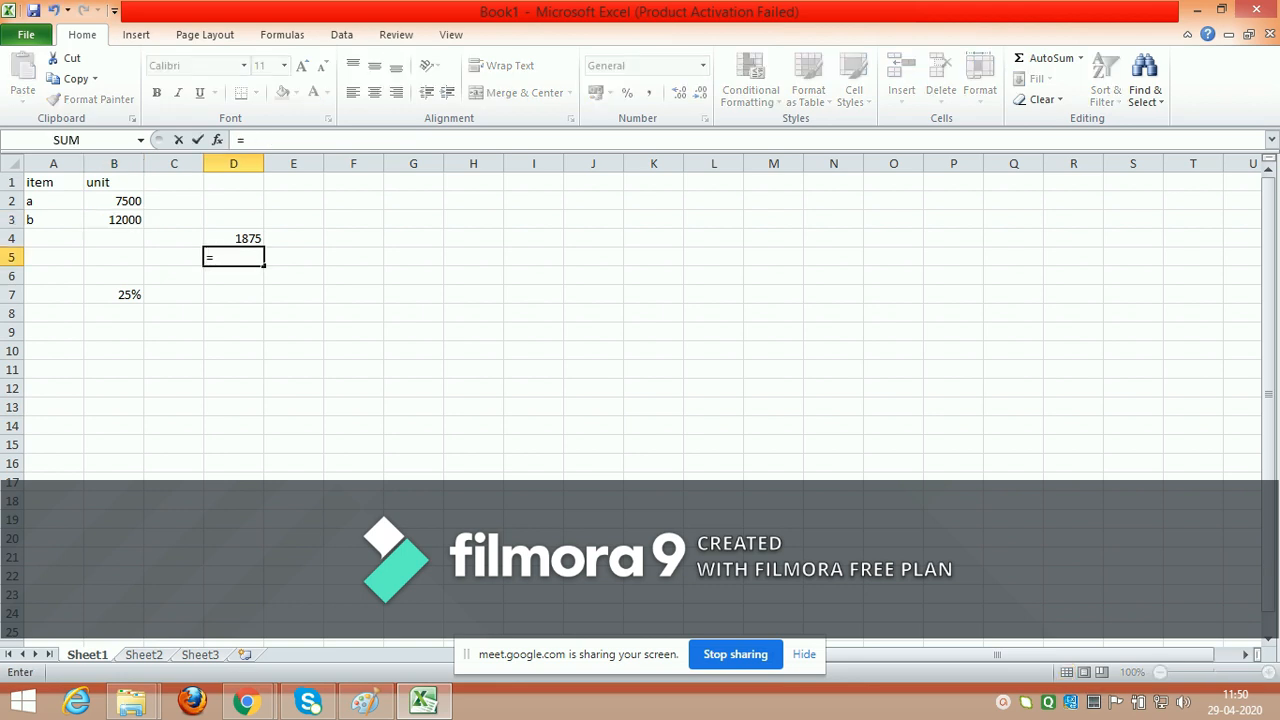
{"action": "type", "text": "$B3*B"}
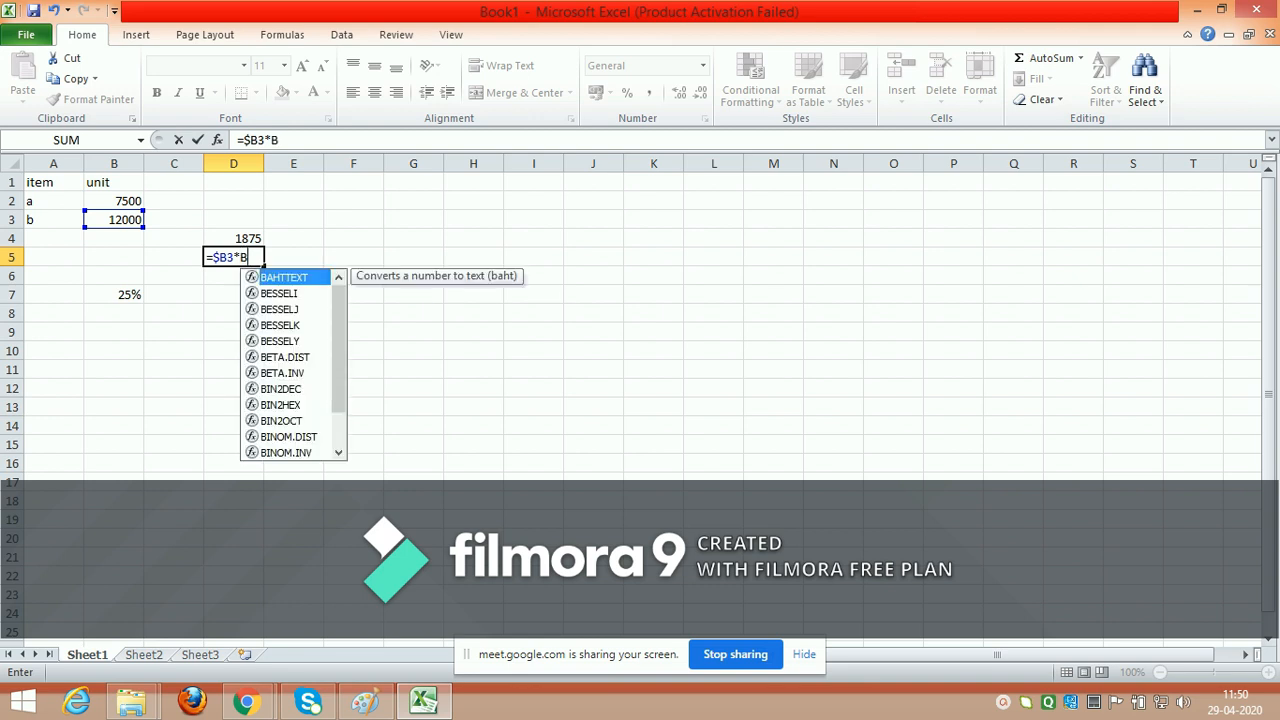
{"action": "type", "text": "$"}
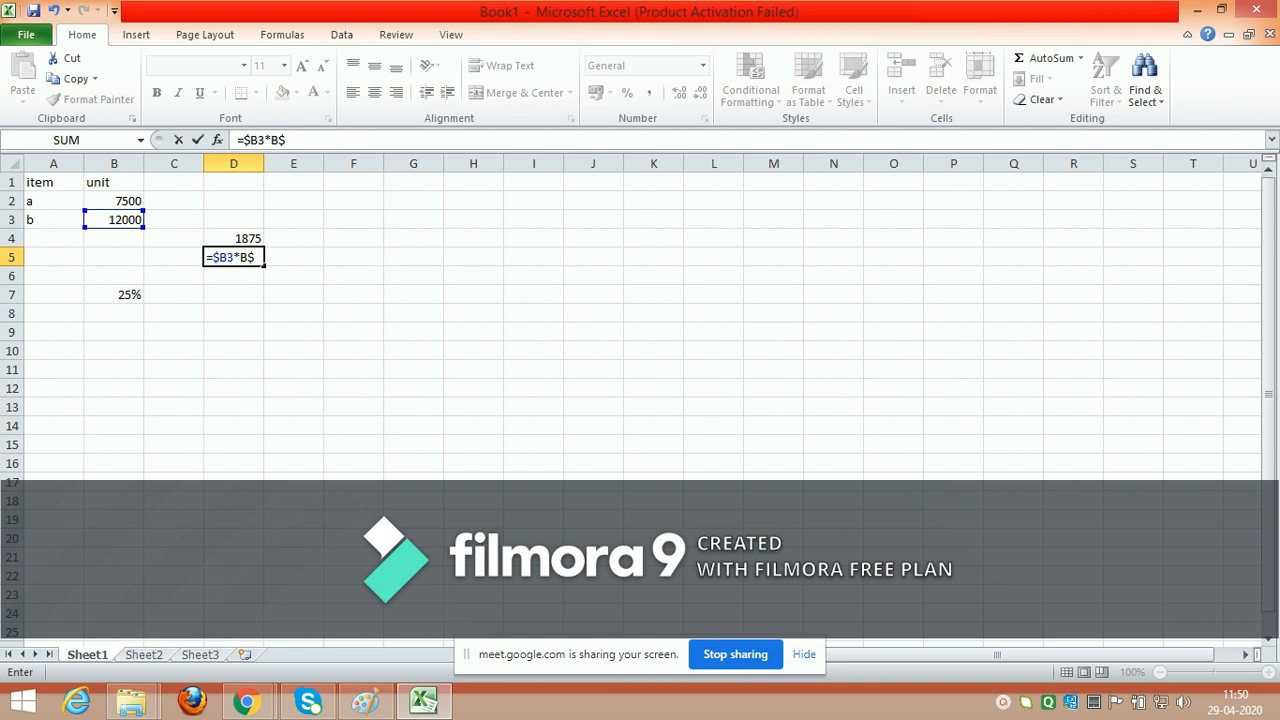
{"action": "type", "text": "7"}
{"action": "key", "text": "Return"}
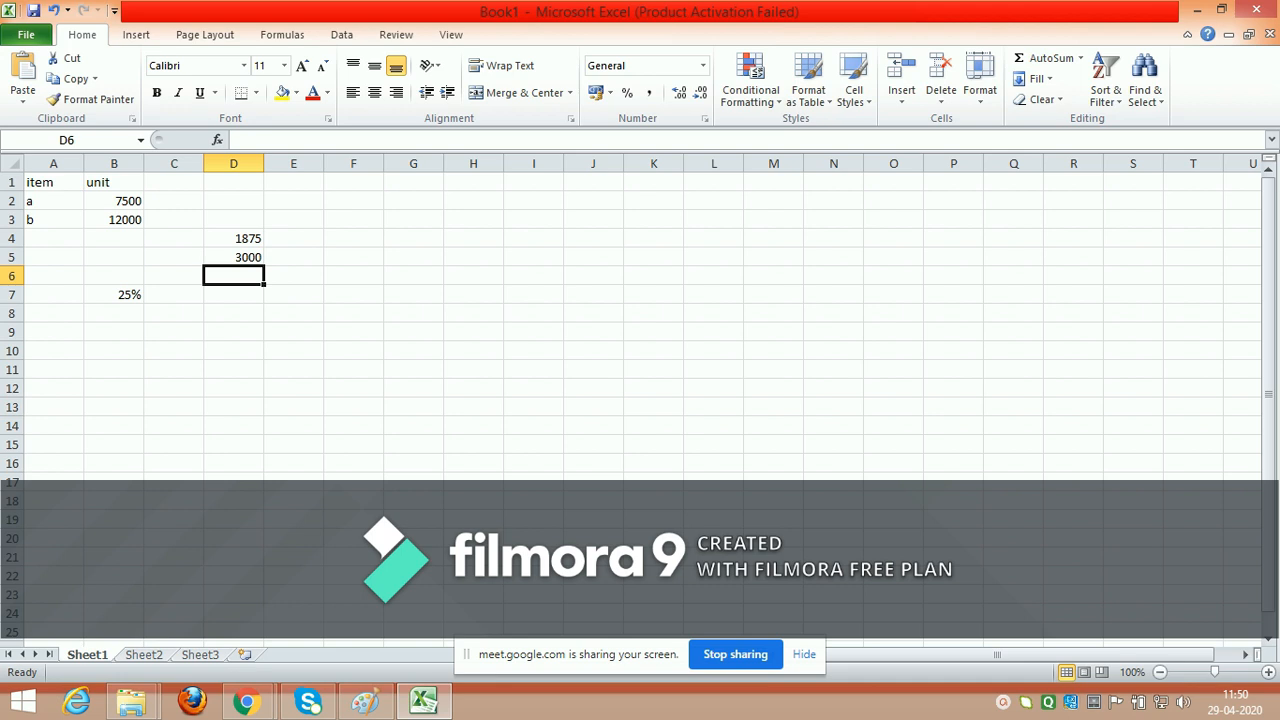
{"action": "left_click", "coordinate": [293, 257]}
{"action": "type", "text": "="}
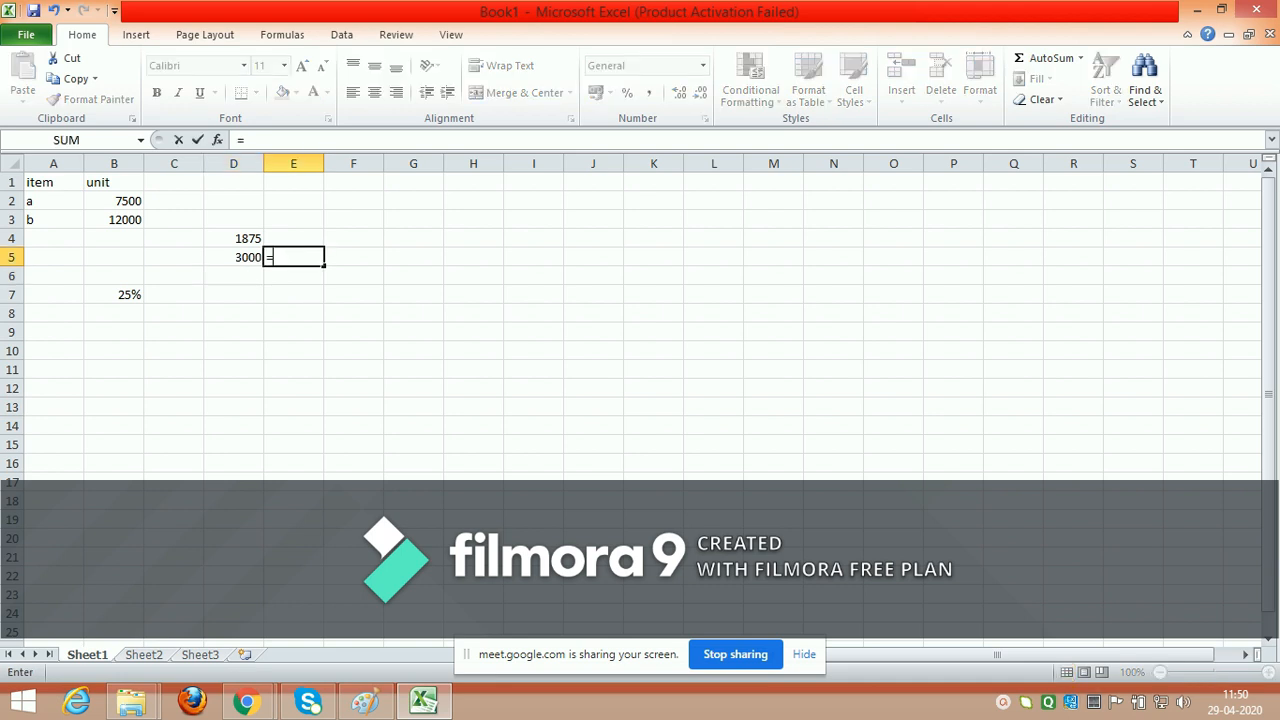
{"action": "key", "text": "BackSpace"}
Step: Enter "monday" in cell F5 and autofill the weekday series down to F13
{"action": "left_click", "coordinate": [353, 257]}
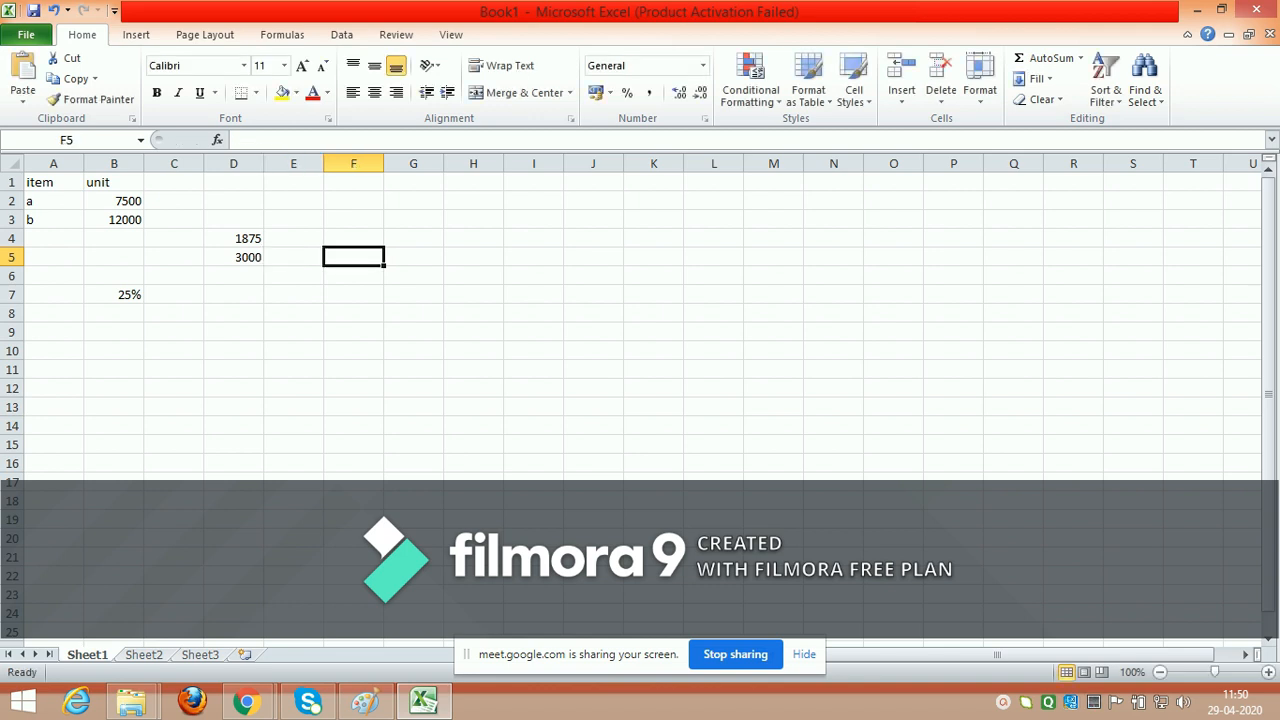
{"action": "type", "text": "monday"}
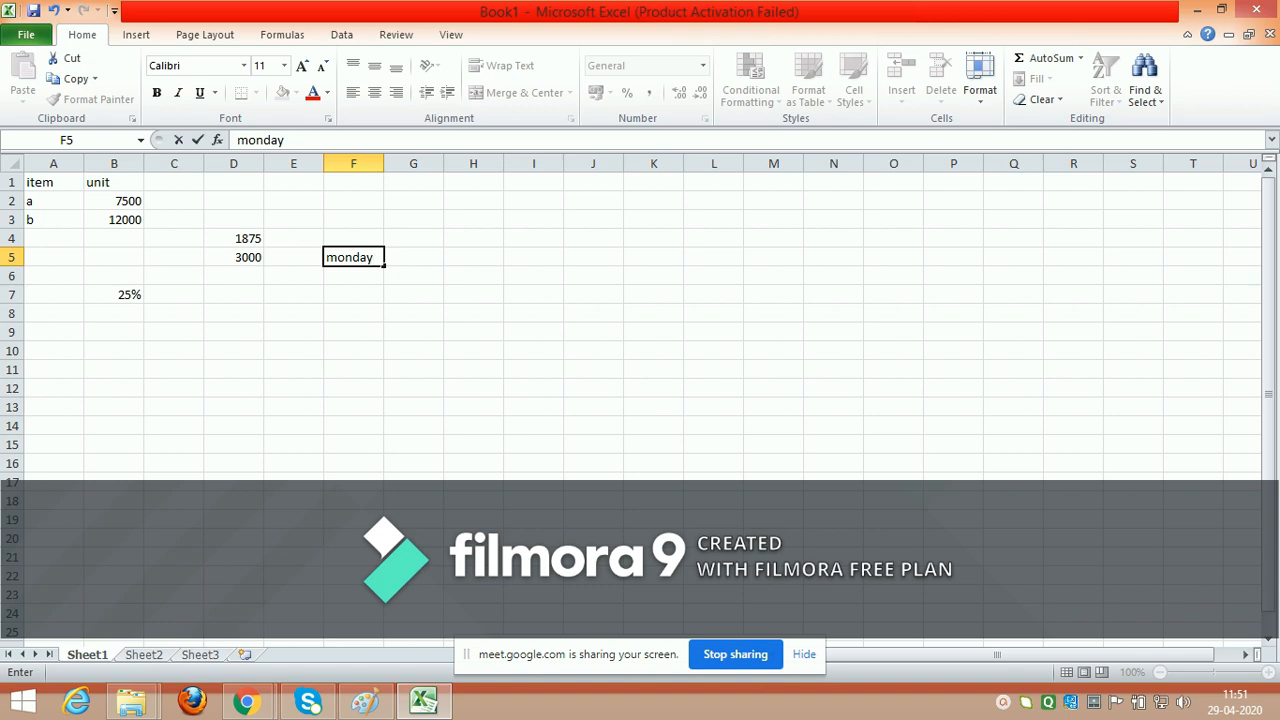
{"action": "left_click_drag", "start_coordinate": [384, 265], "coordinate": [384, 414]}
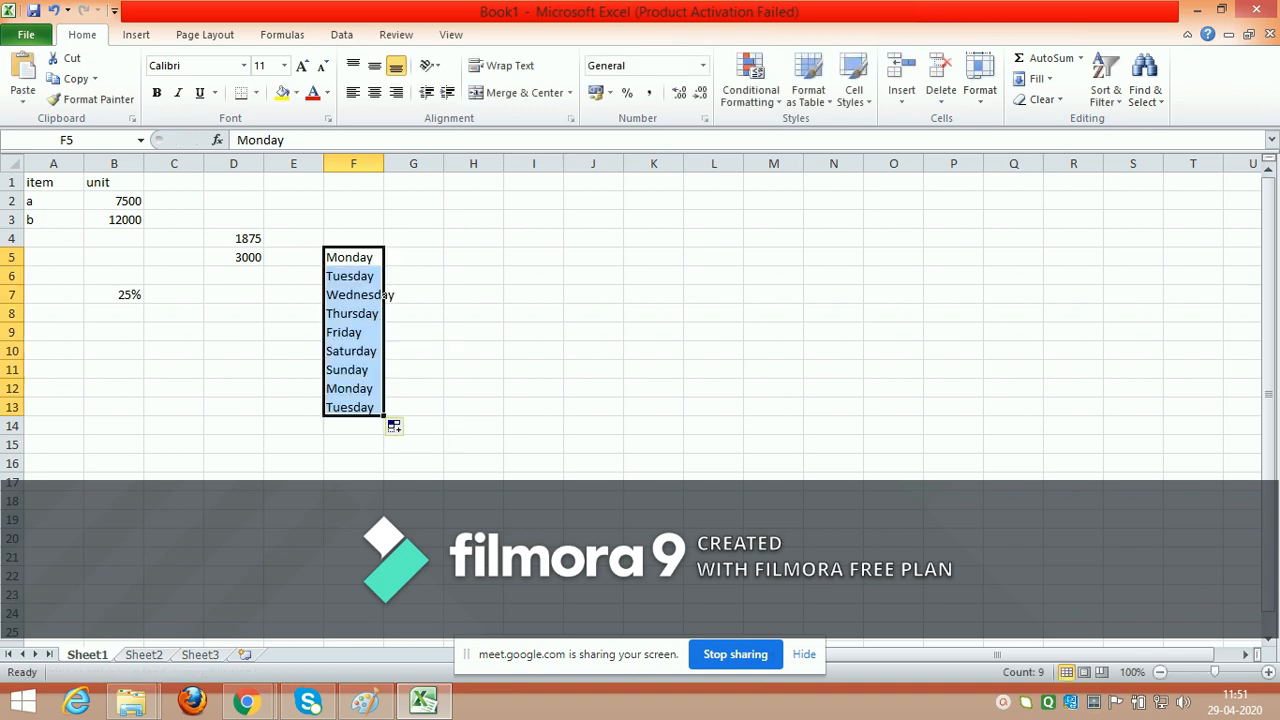
Step: Enter 1 in G5 and 2 in G6, and autofill the number series from both cells down to G15
{"action": "left_click", "coordinate": [413, 257]}
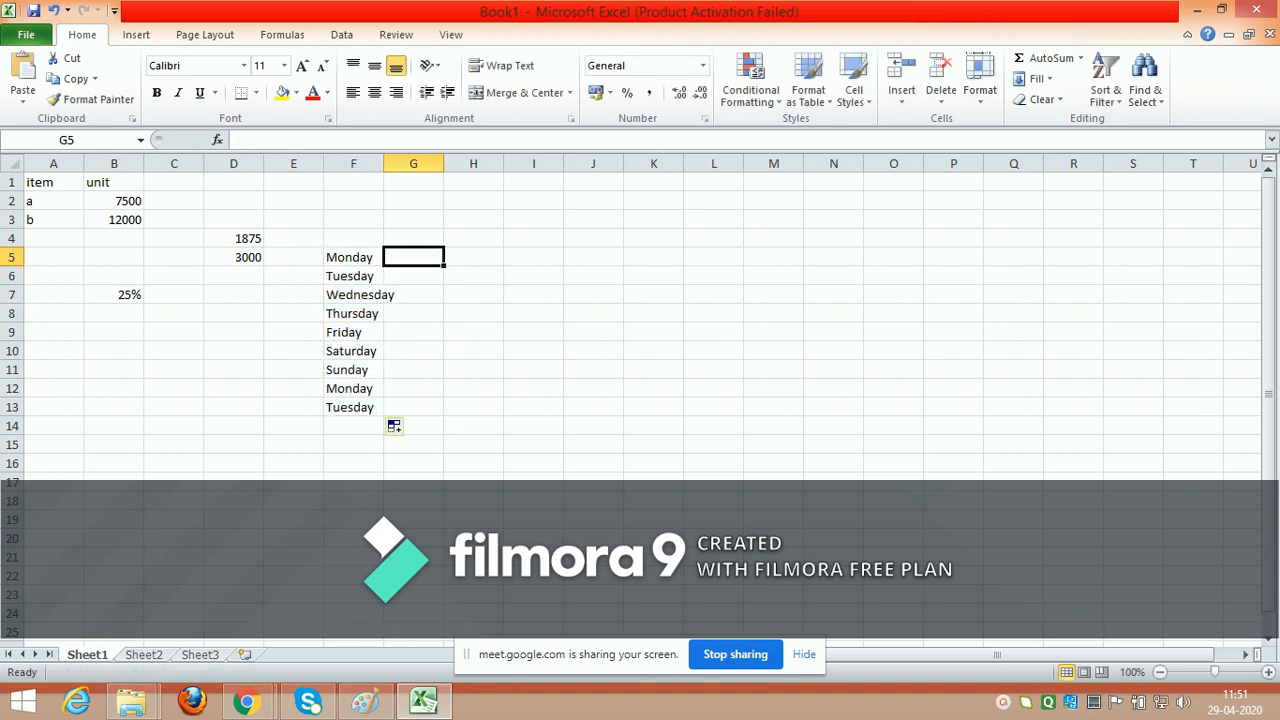
{"action": "type", "text": "1"}
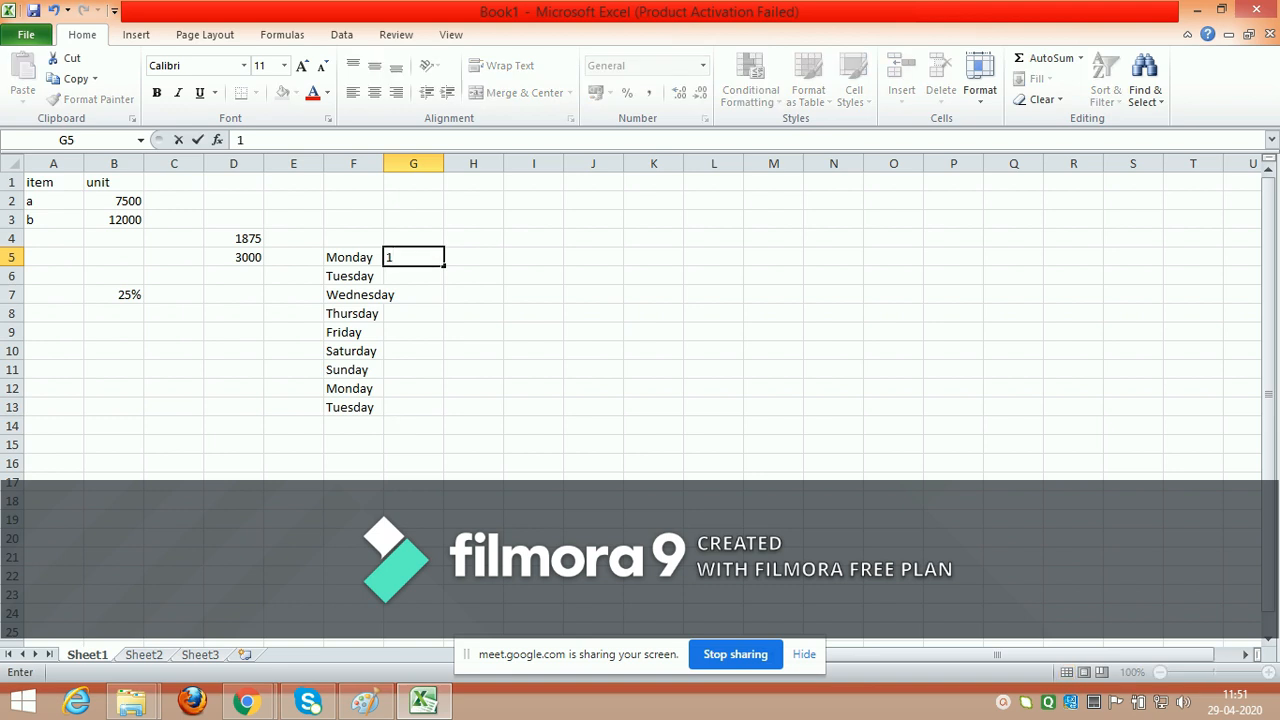
{"action": "key", "text": "Return"}
{"action": "type", "text": "2"}
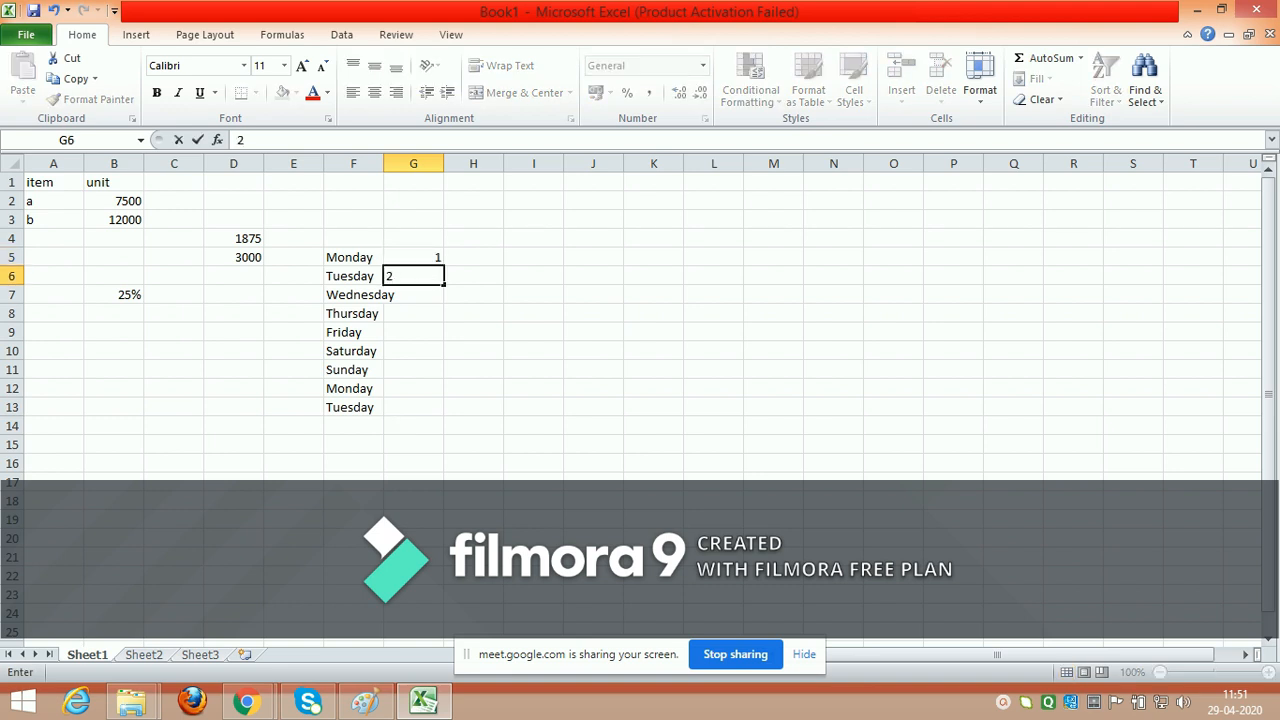
{"action": "key", "text": "Up"}
{"action": "key", "text": "shift+Down"}
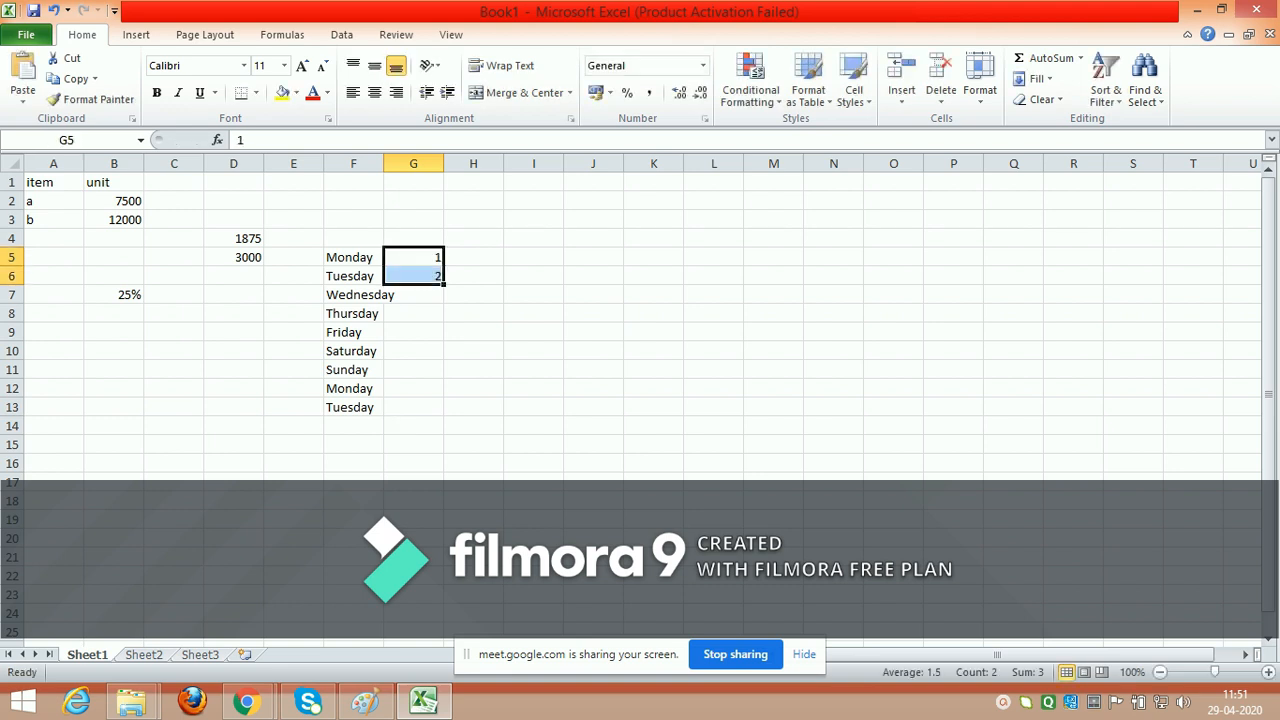
{"action": "left_click_drag", "start_coordinate": [443, 284], "coordinate": [445, 450]}
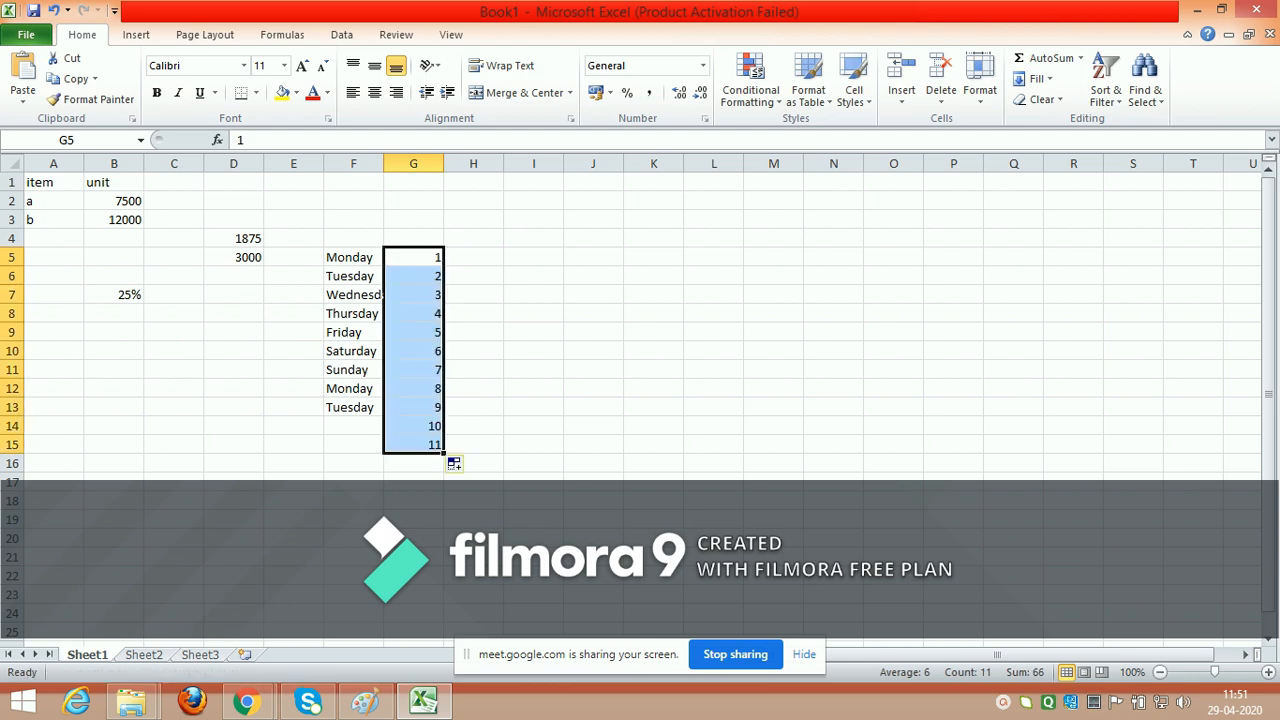
Step: Enter "january" in cell H5 and autofill the month series down to H15
{"action": "left_click", "coordinate": [473, 257]}
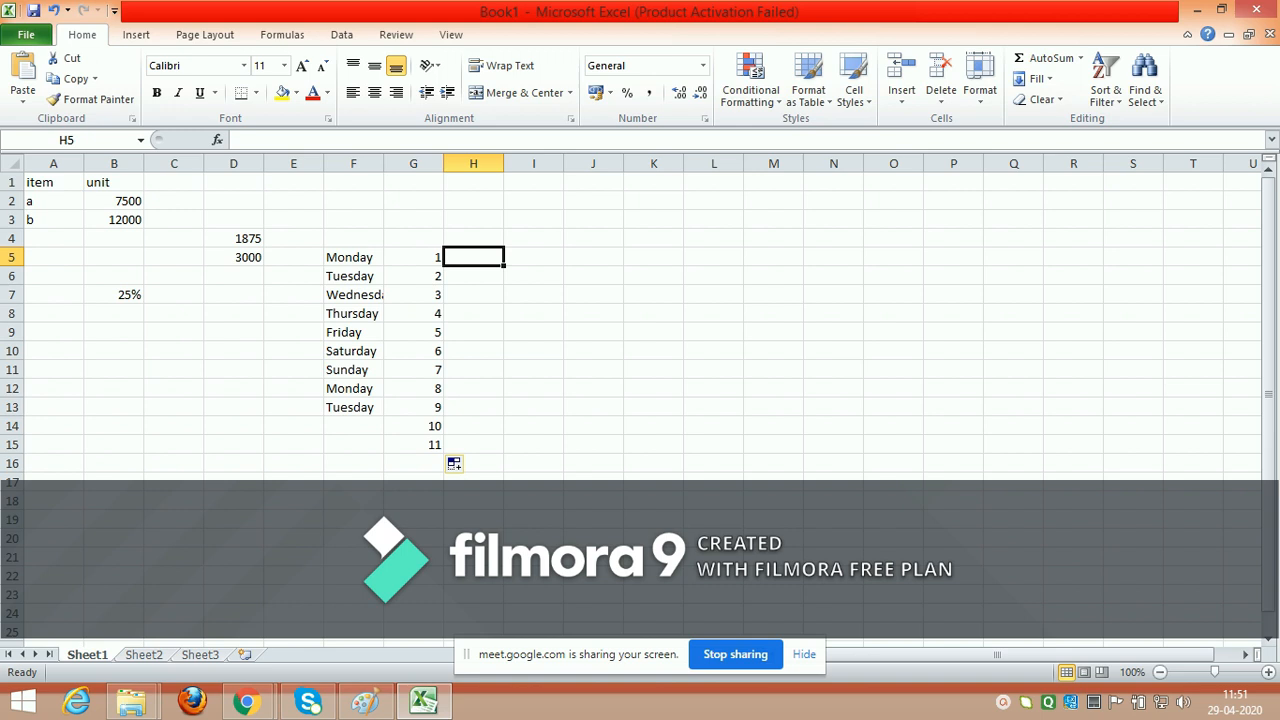
{"action": "type", "text": "janua"}
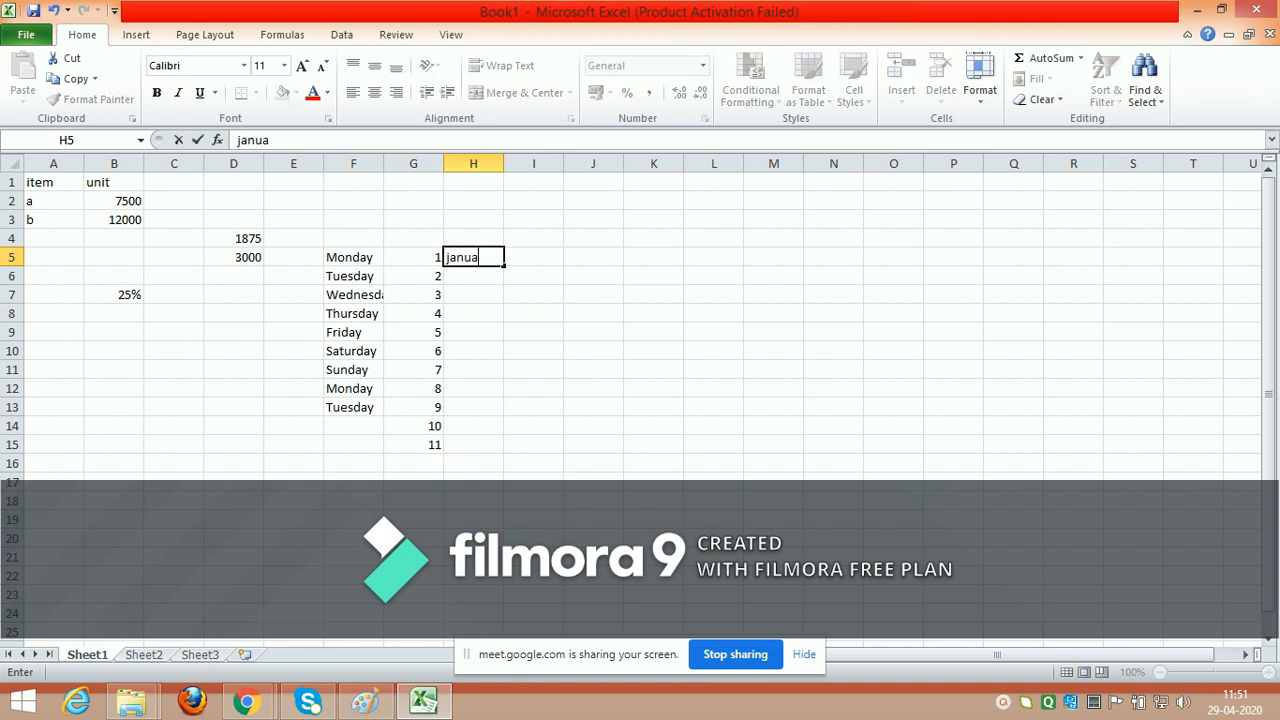
{"action": "type", "text": "ry"}
{"action": "left_click_drag", "start_coordinate": [504, 264], "coordinate": [505, 455]}
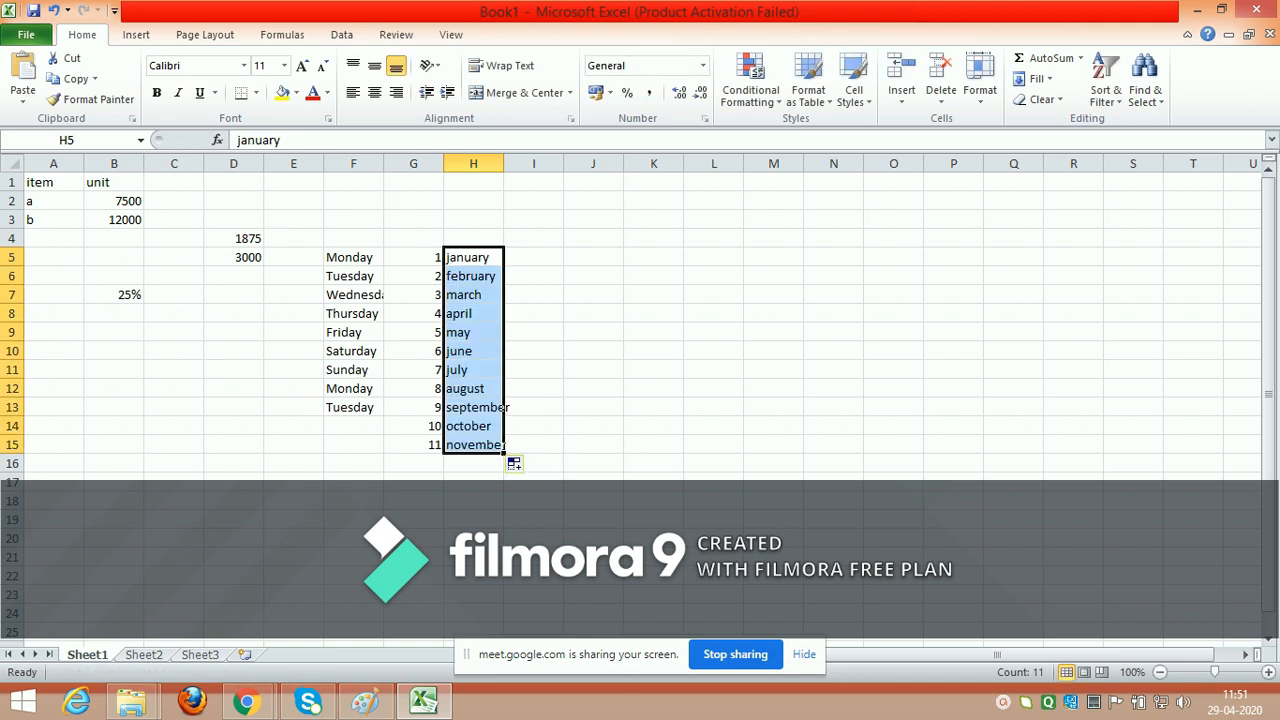
Step: Enter the formula =now() in cell I5 to insert the current date and time
{"action": "left_click", "coordinate": [533, 257]}
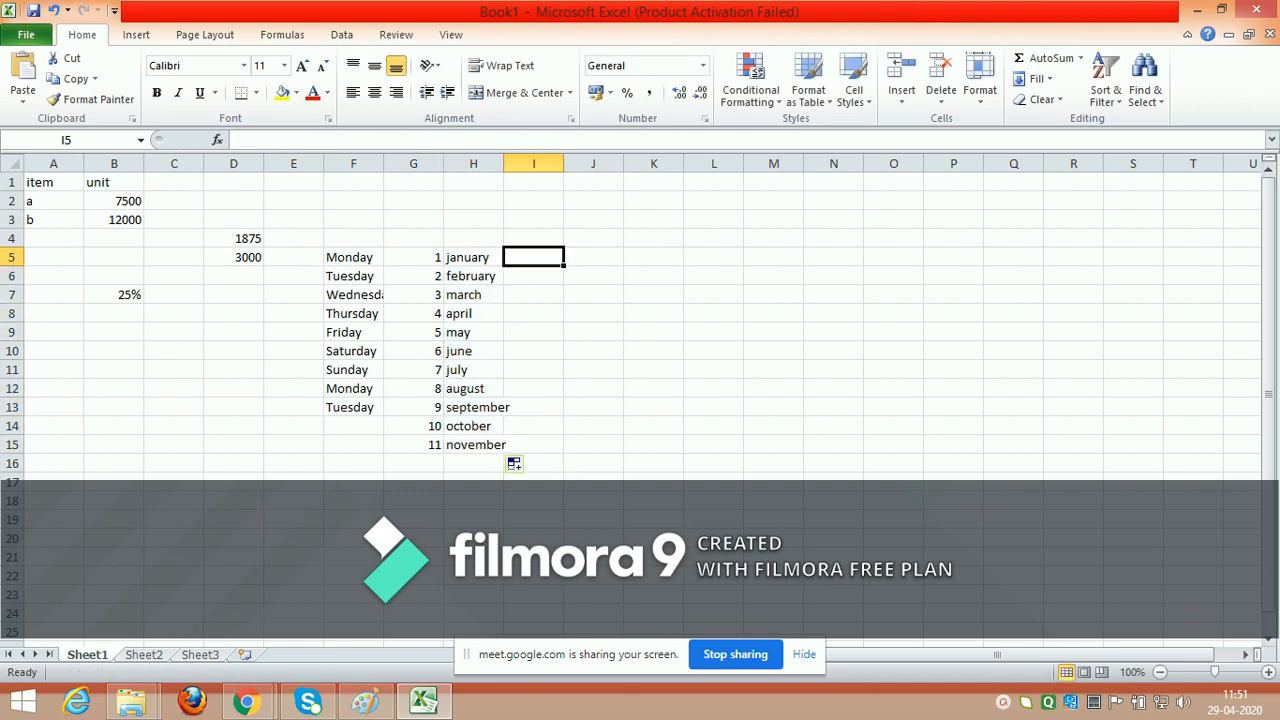
{"action": "type", "text": "=now()"}
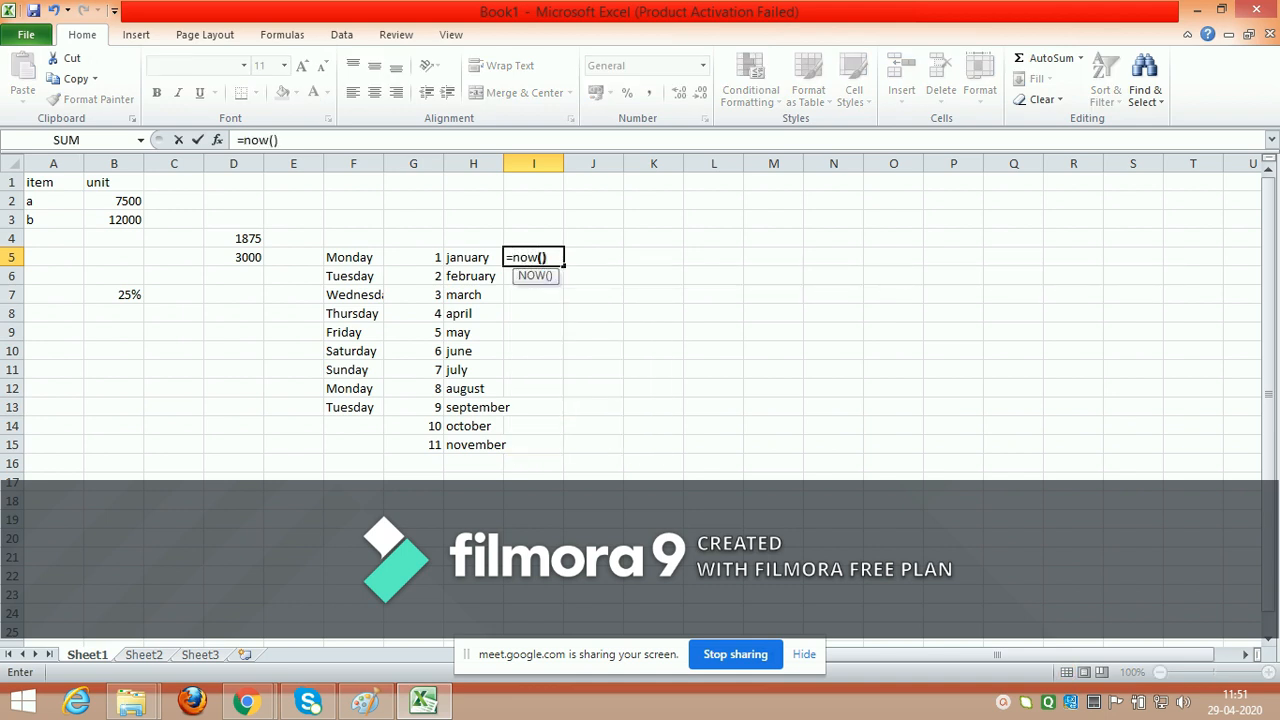
{"action": "key", "text": "Return"}
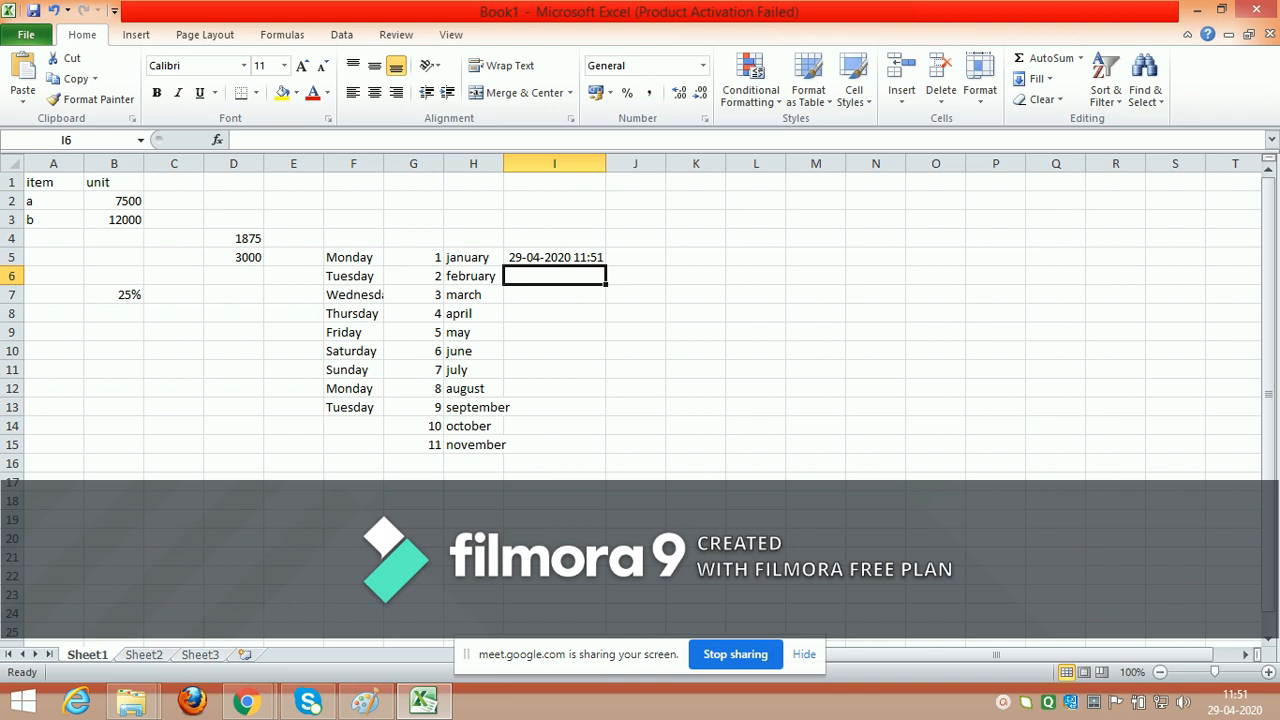
Step: Enter the formula =today() in cell I6 to insert the current date
{"action": "type", "text": "="}
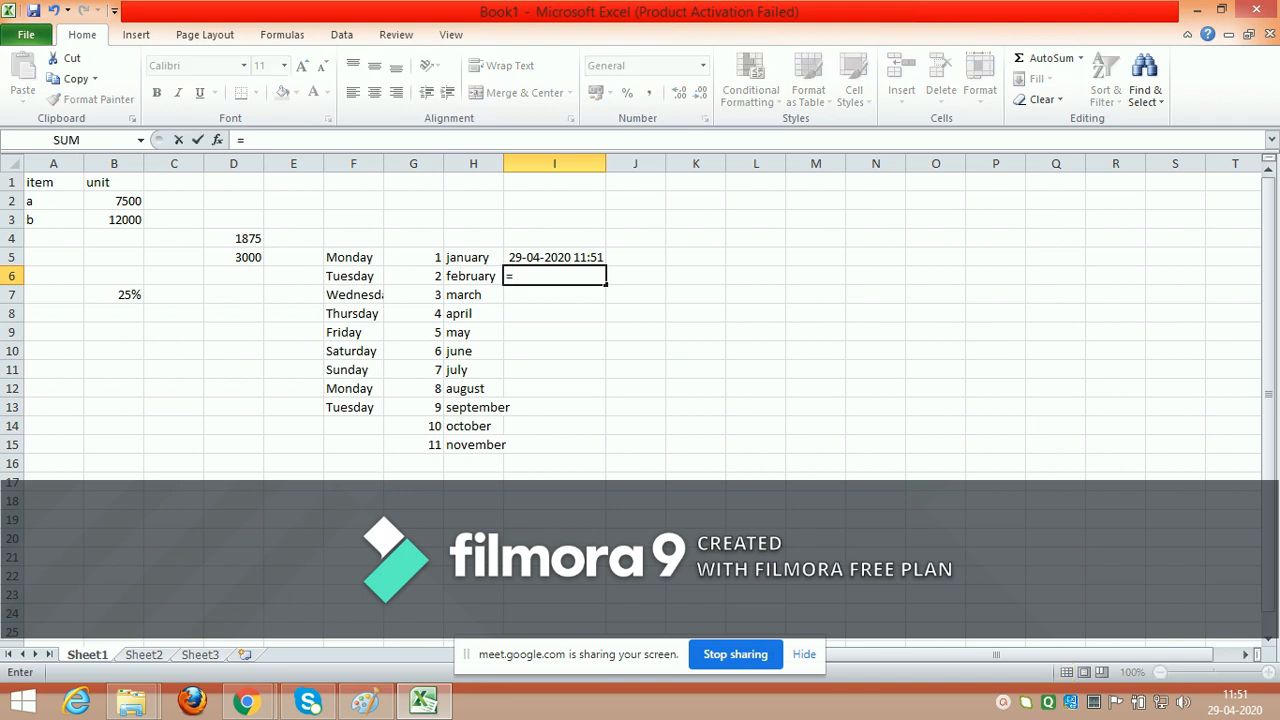
{"action": "type", "text": "toda"}
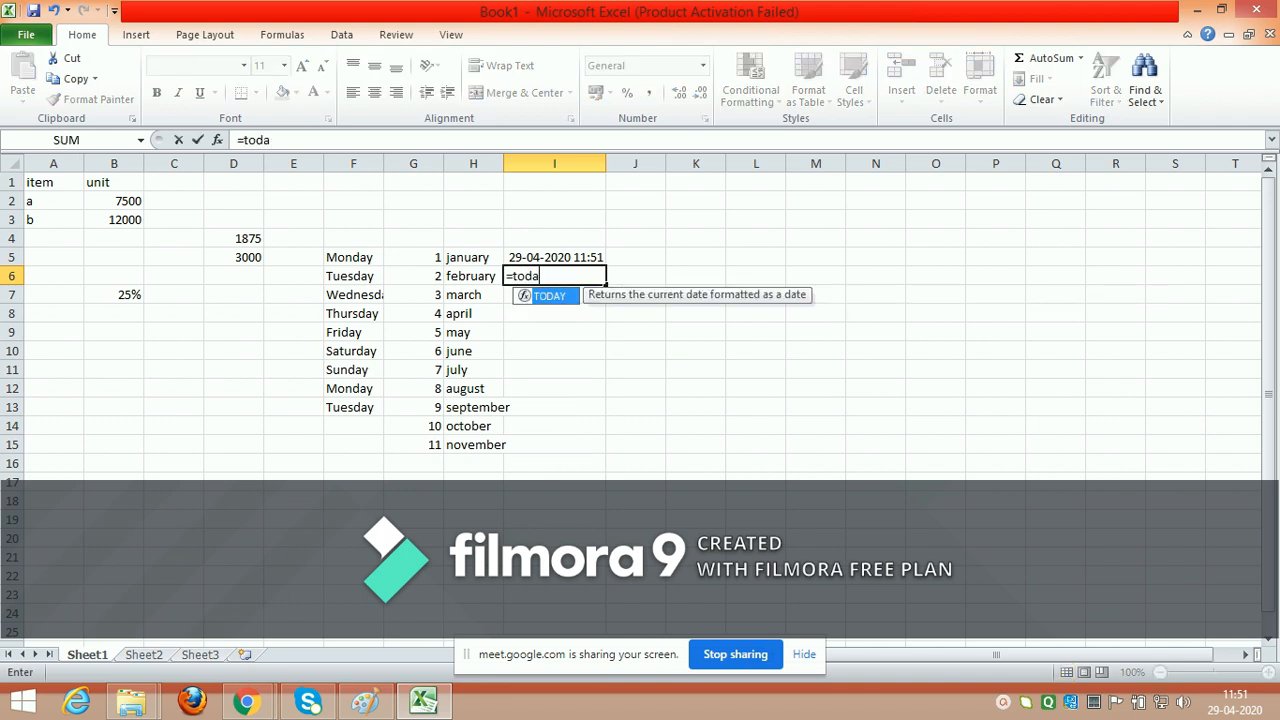
{"action": "type", "text": "y()"}
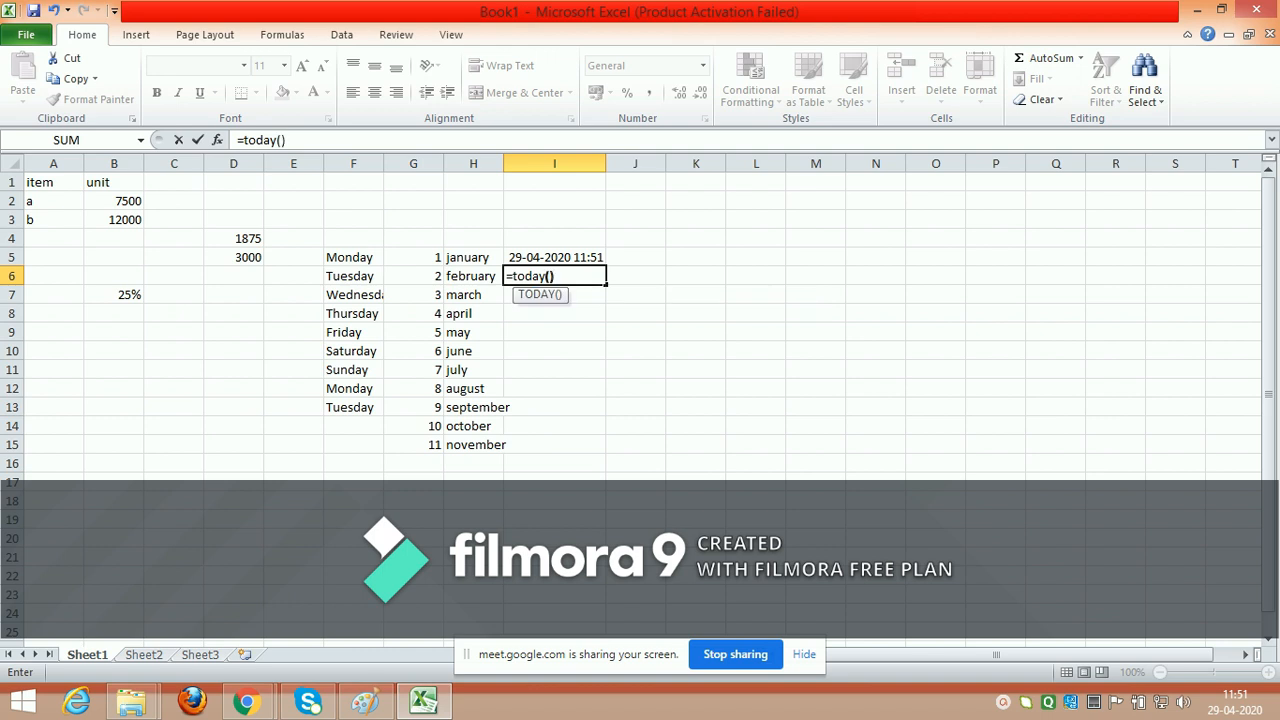
{"action": "key", "text": "Return"}
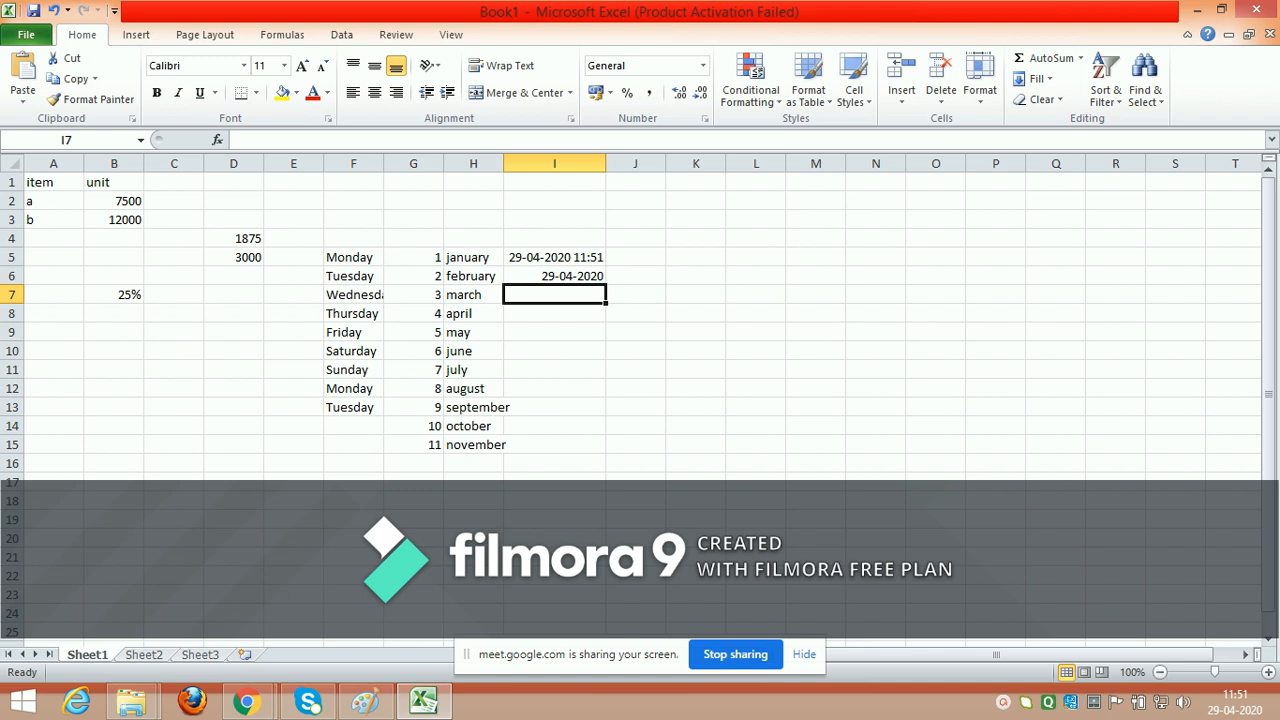
Step: Enter four people's first names in cells K5 to K8, one per cell in alphabetical order
{"action": "left_click", "coordinate": [696, 257]}
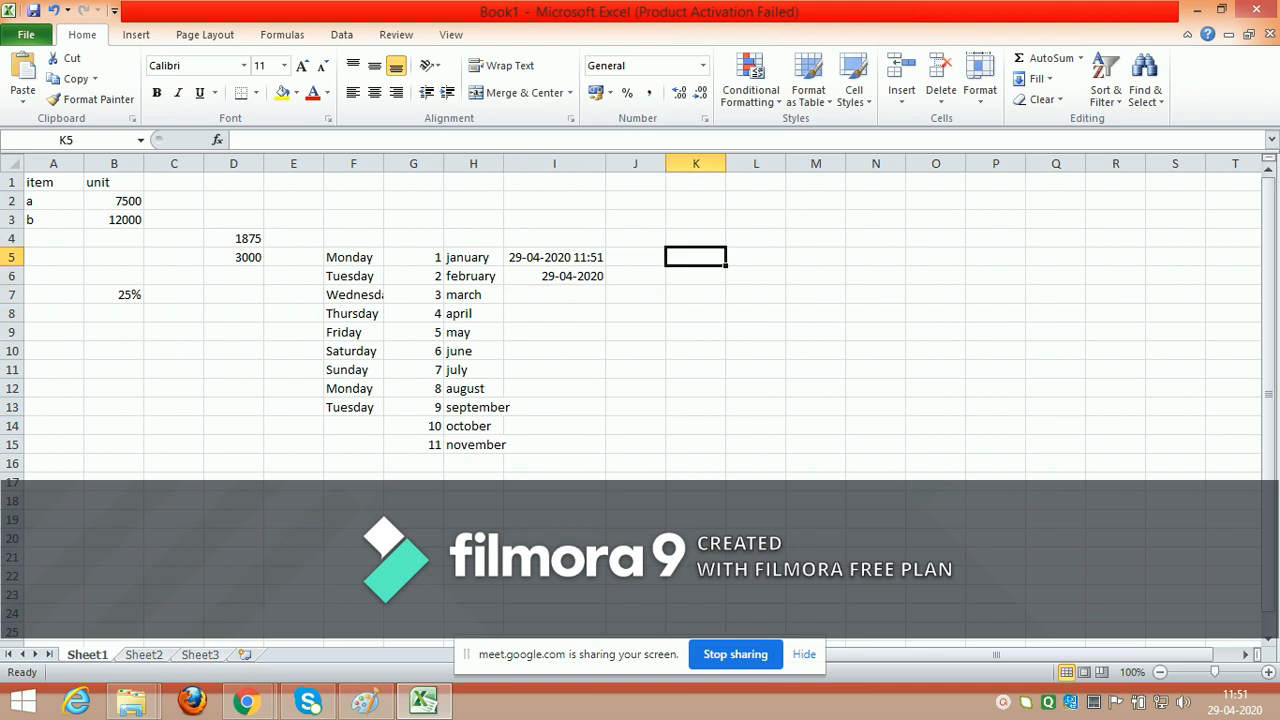
{"action": "type", "text": "avick"}
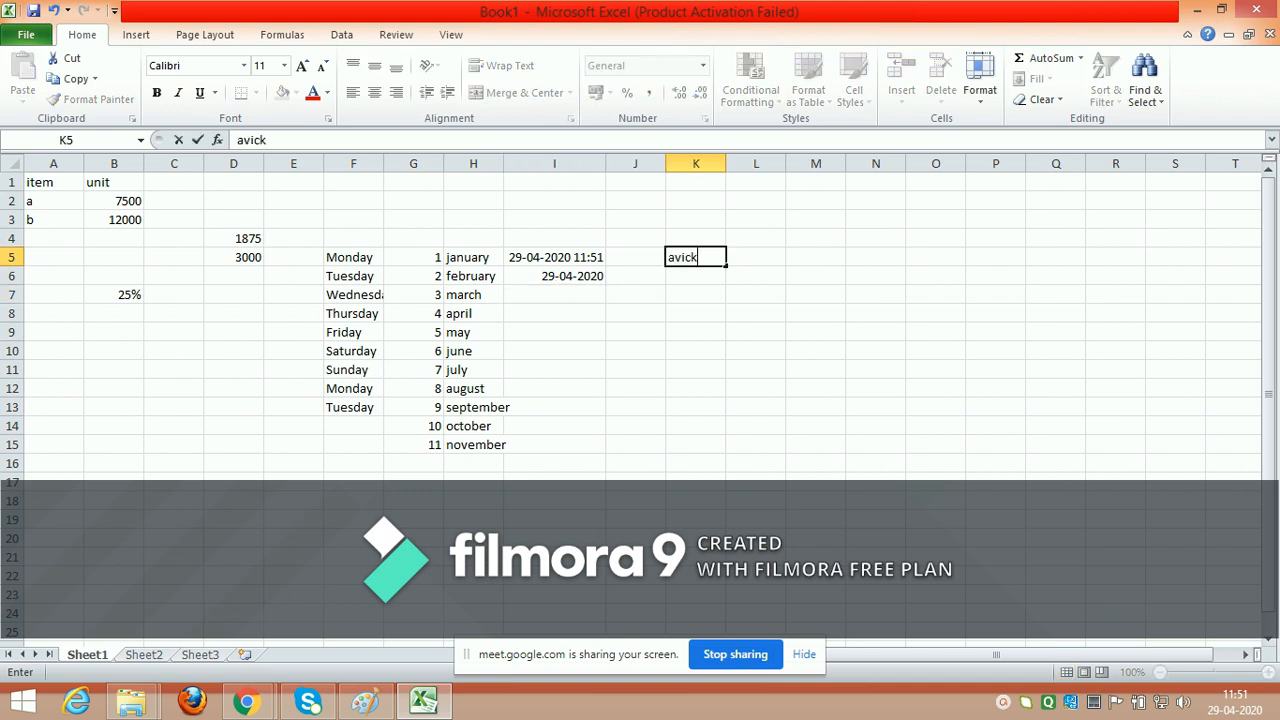
{"action": "key", "text": "Return"}
{"action": "type", "text": "h"}
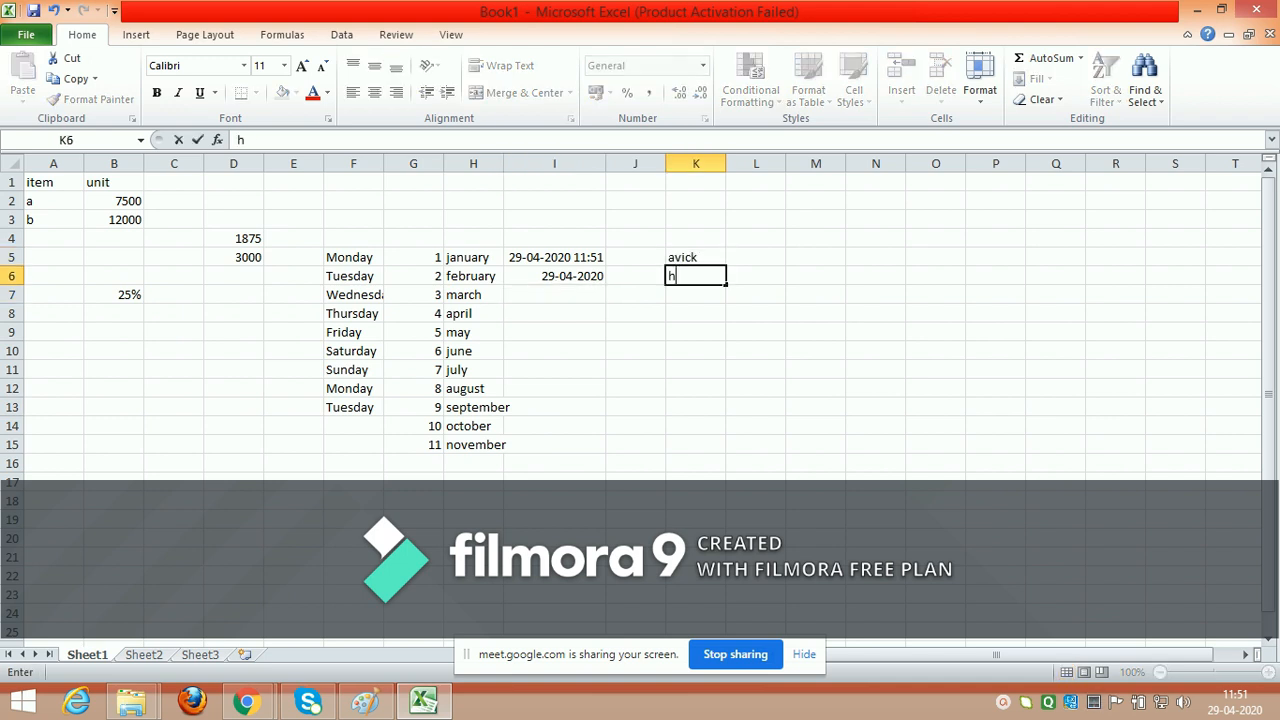
{"action": "type", "text": "eer"}
{"action": "key", "text": "Return"}
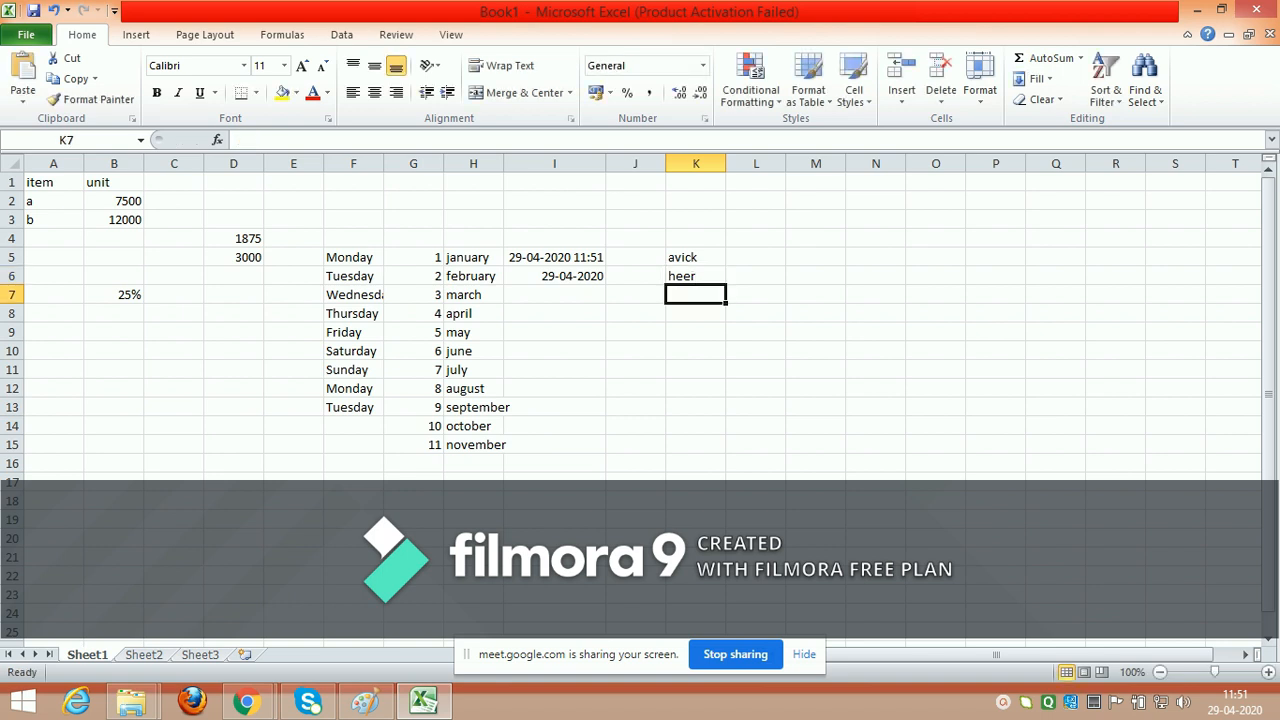
{"action": "type", "text": "ram"}
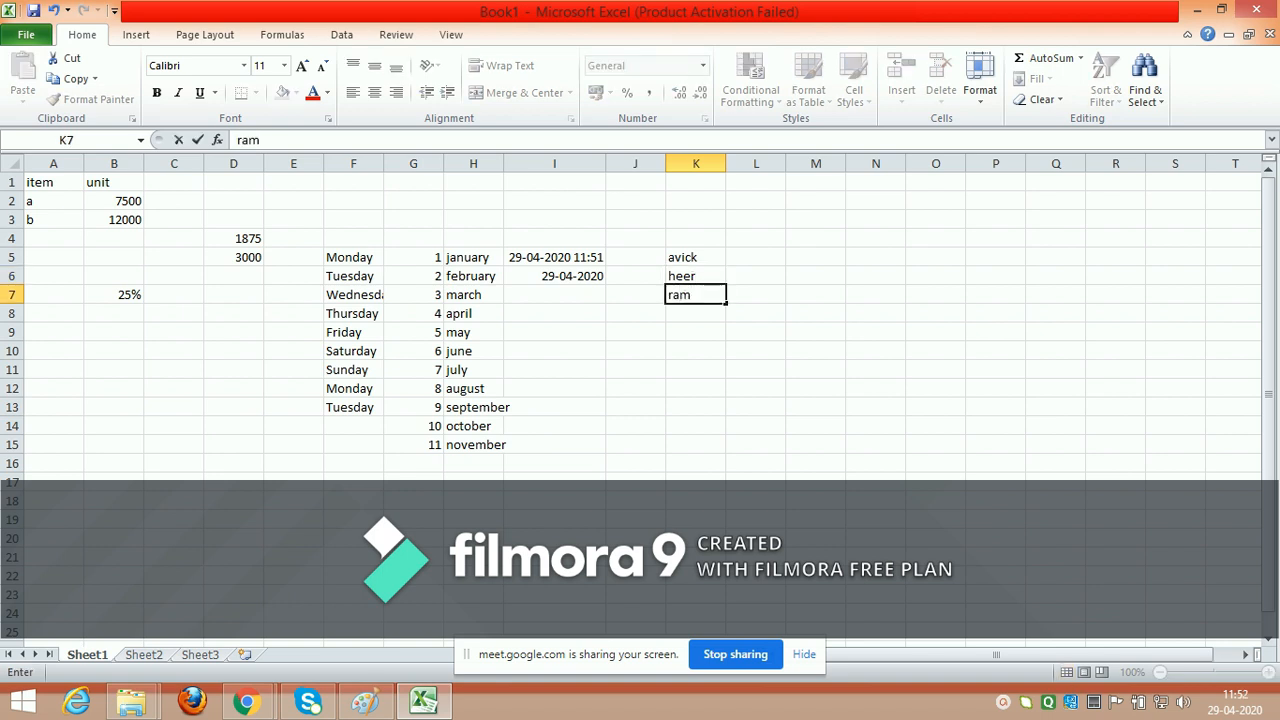
{"action": "key", "text": "Return"}
{"action": "type", "text": "sam"}
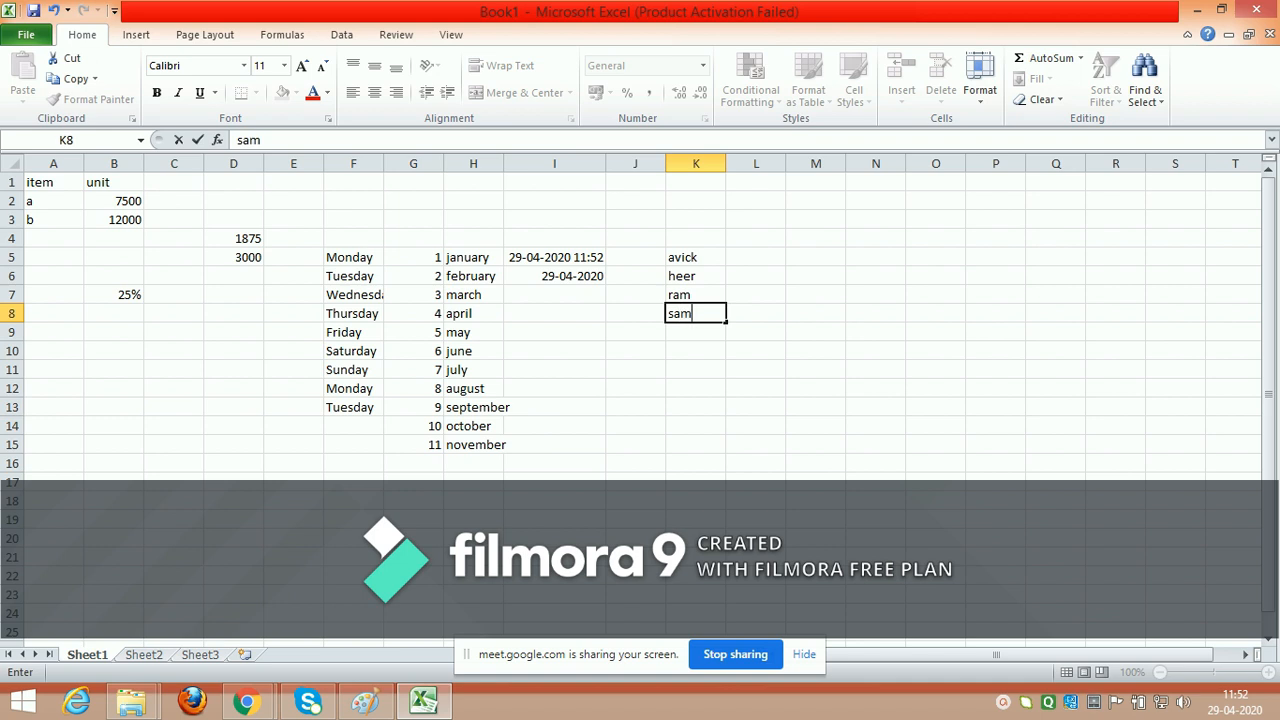
{"action": "left_click", "coordinate": [696, 238]}
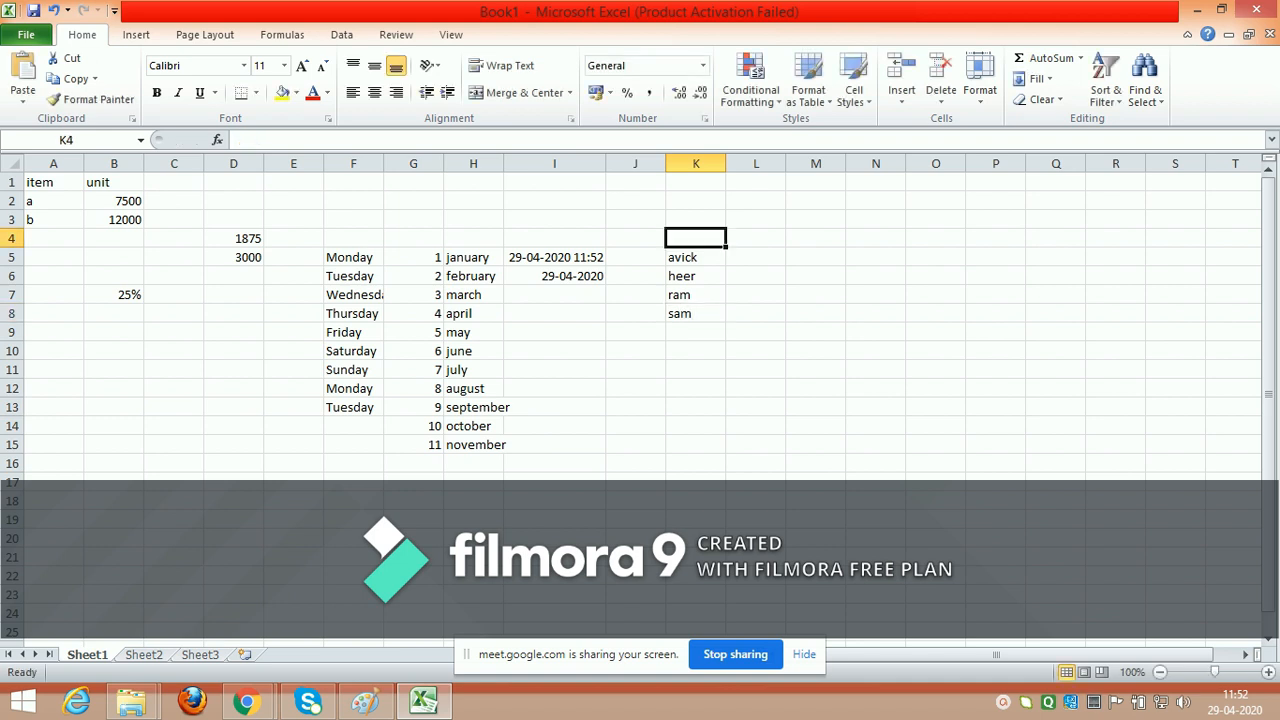
{"action": "left_click", "coordinate": [1145, 85]}
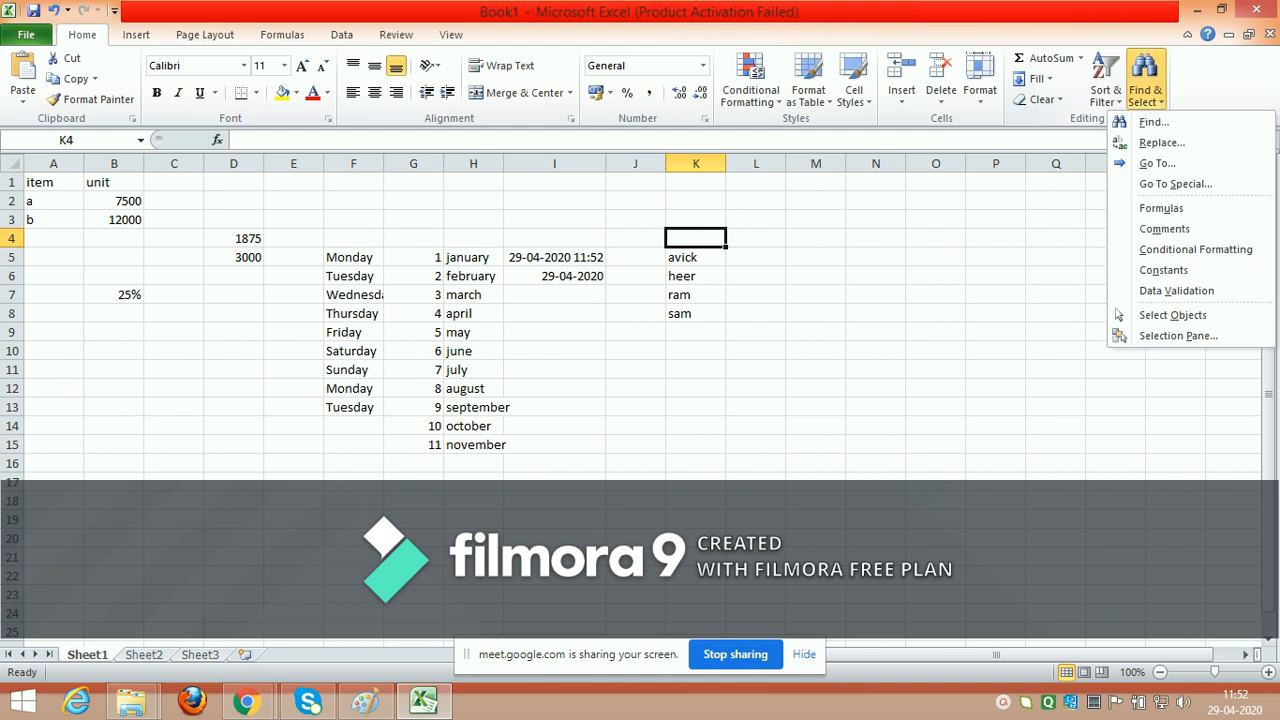
{"action": "left_click", "coordinate": [1105, 85]}
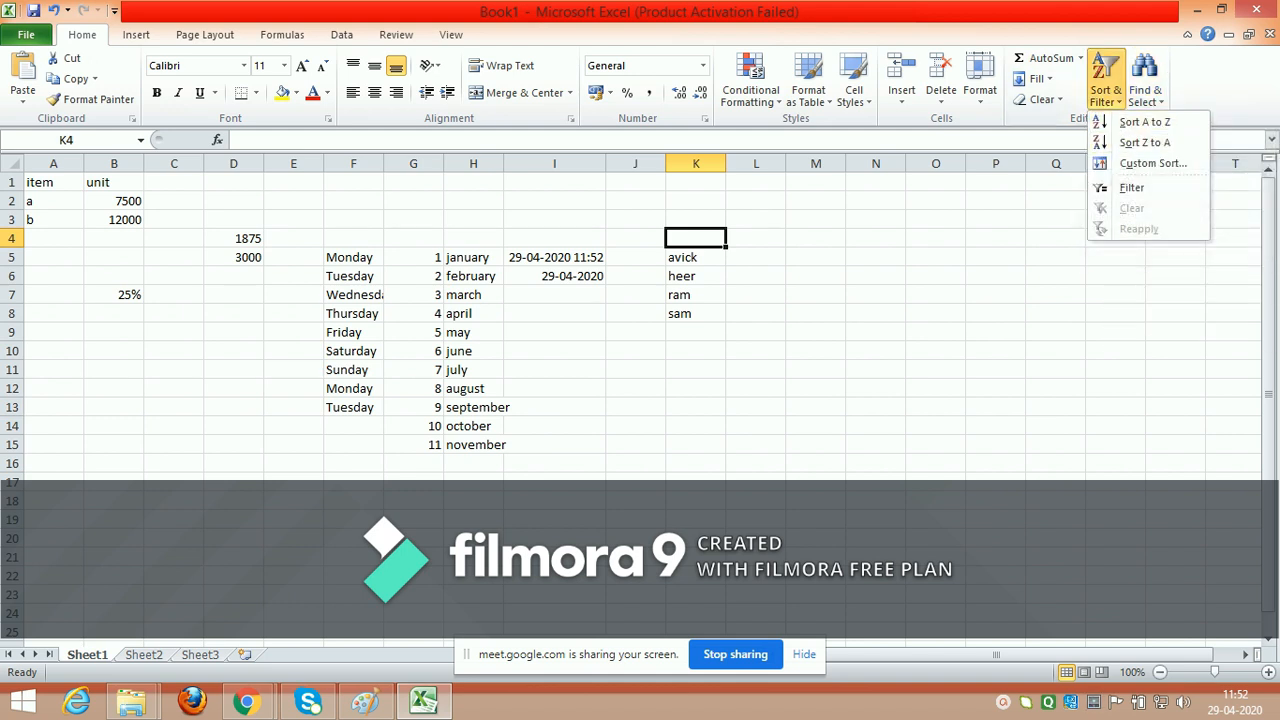
{"action": "key", "text": "Escape"}
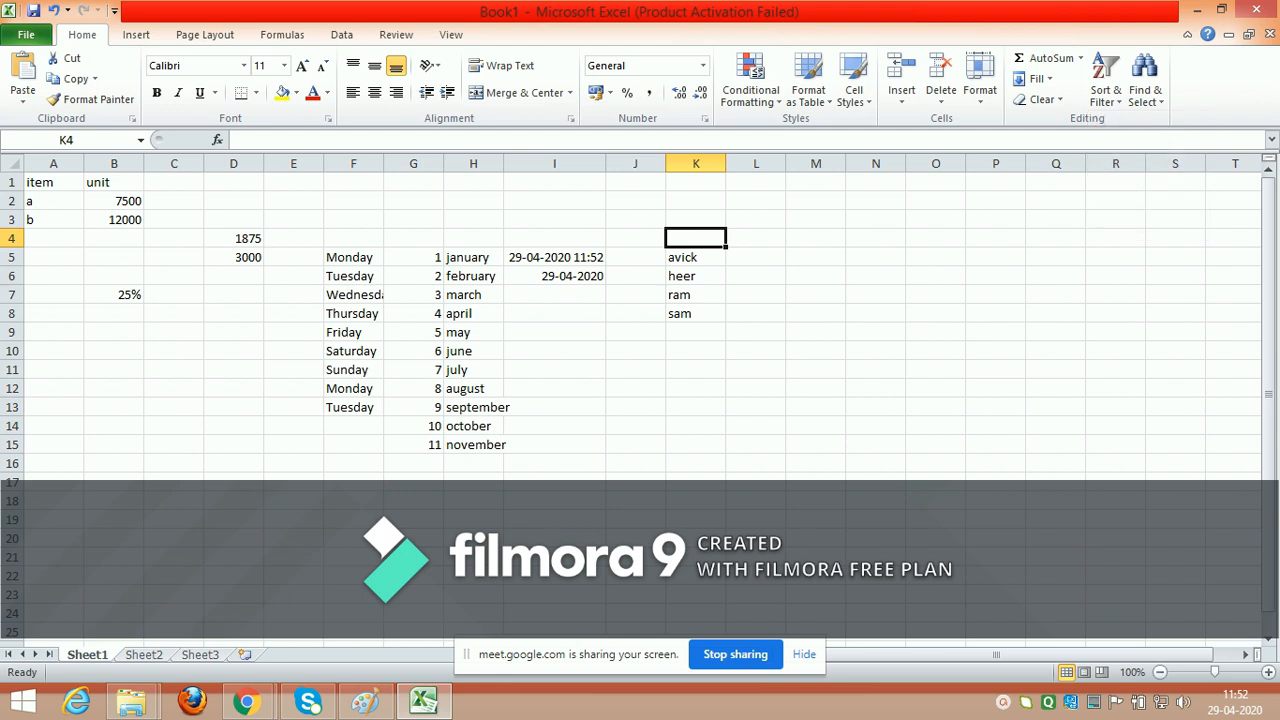
Step: Add a filter to the name list in K4:K8 and exclude the first name from the displayed entries
{"action": "left_click_drag", "start_coordinate": [696, 237], "coordinate": [696, 313]}
{"action": "left_click", "coordinate": [1105, 85]}
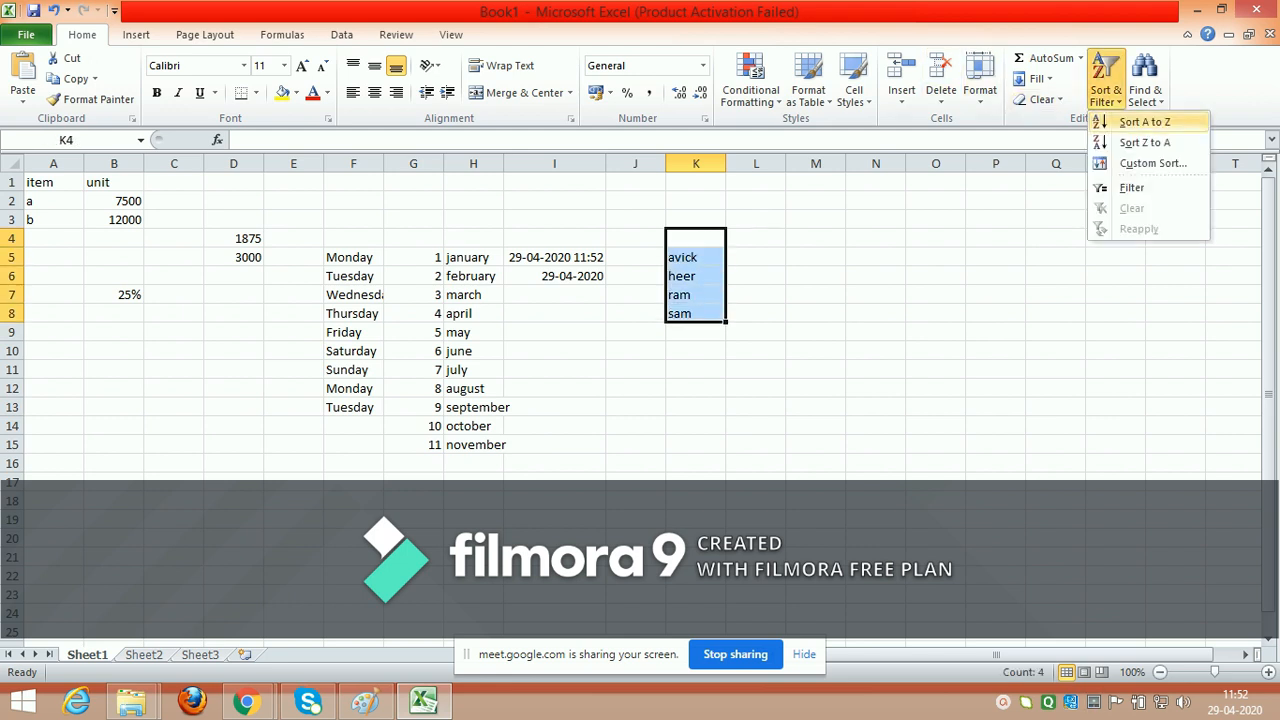
{"action": "left_click", "coordinate": [1131, 187]}
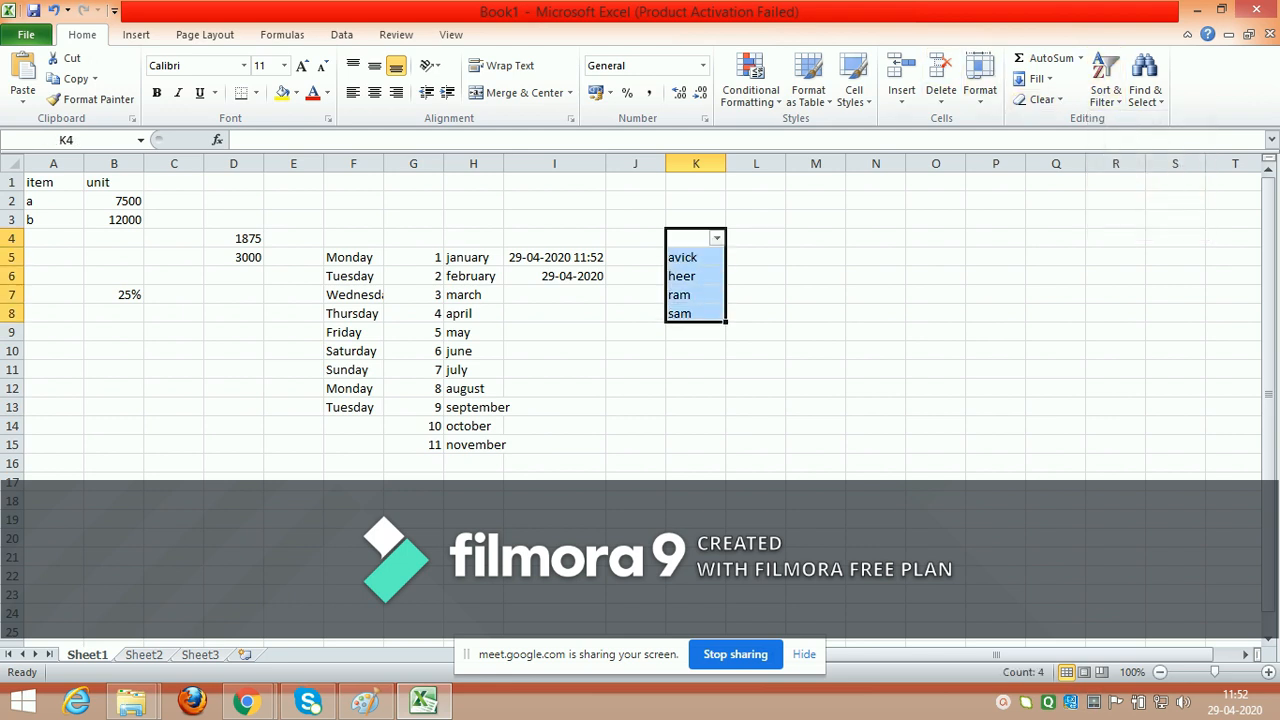
{"action": "left_click", "coordinate": [716, 237]}
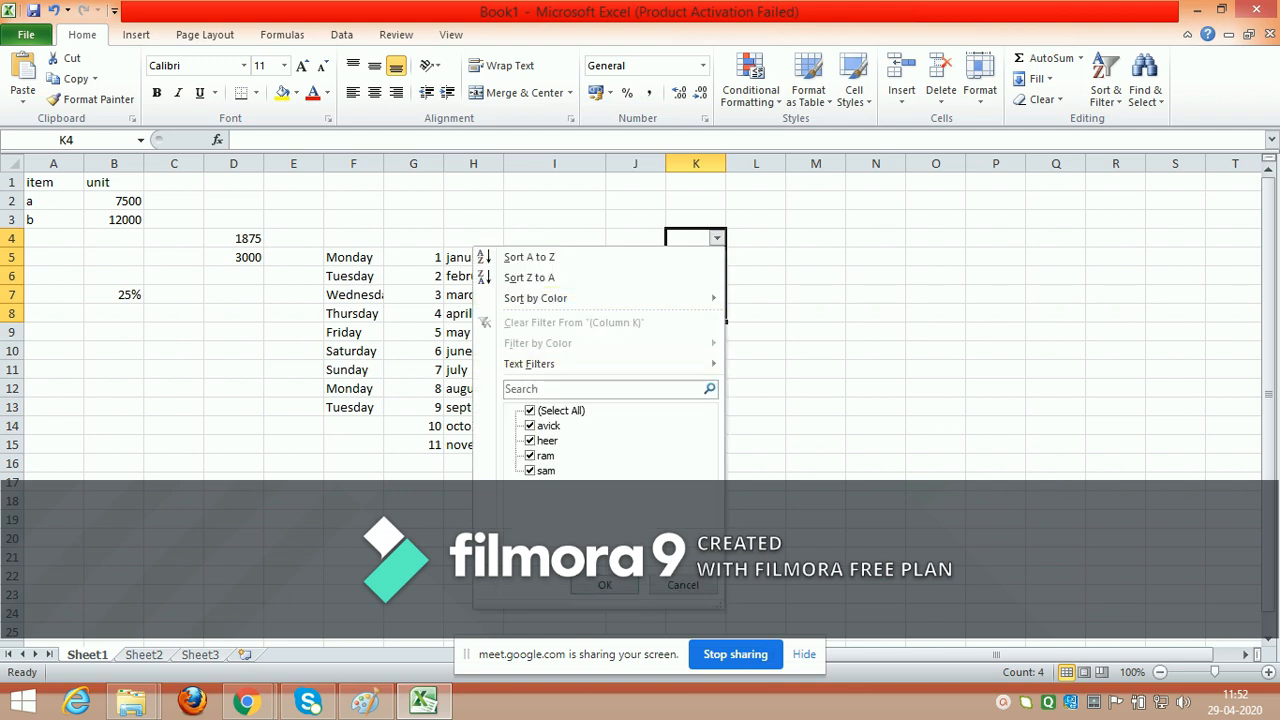
{"action": "left_click", "coordinate": [530, 425]}
{"action": "left_click", "coordinate": [604, 585]}
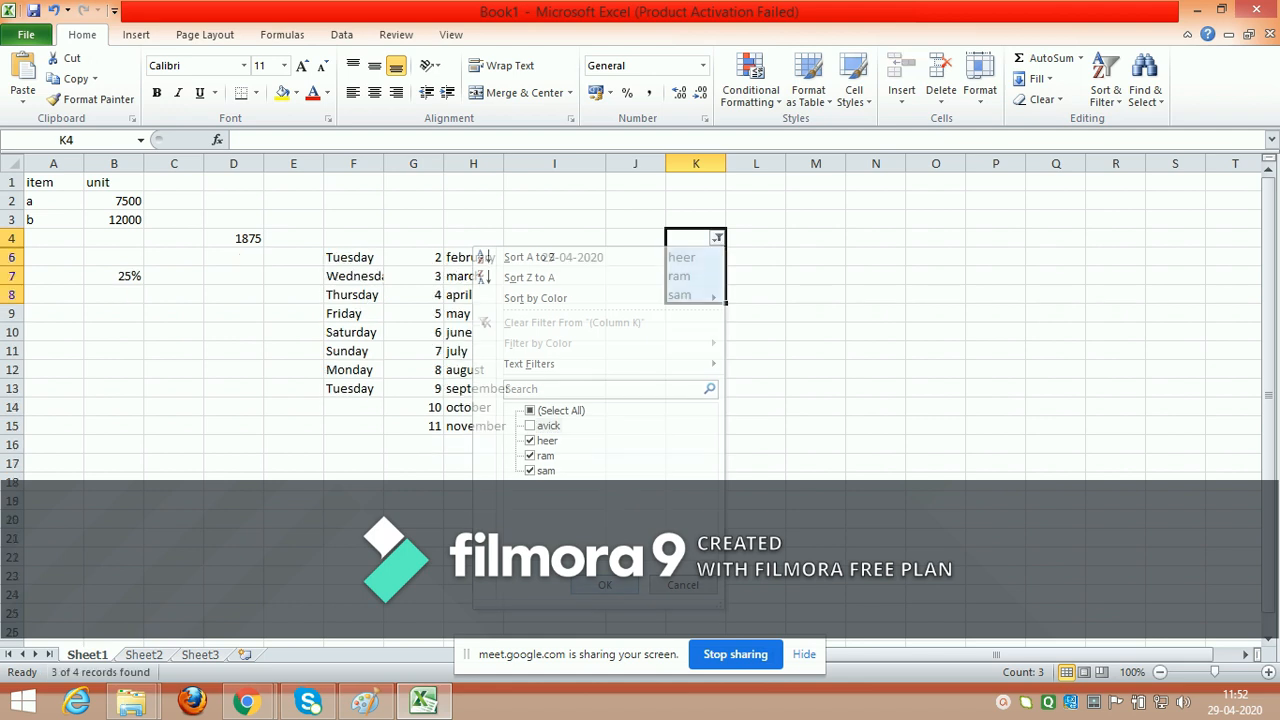
Step: Sort the filtered name list in column K from Z to A
{"action": "left_click", "coordinate": [716, 237]}
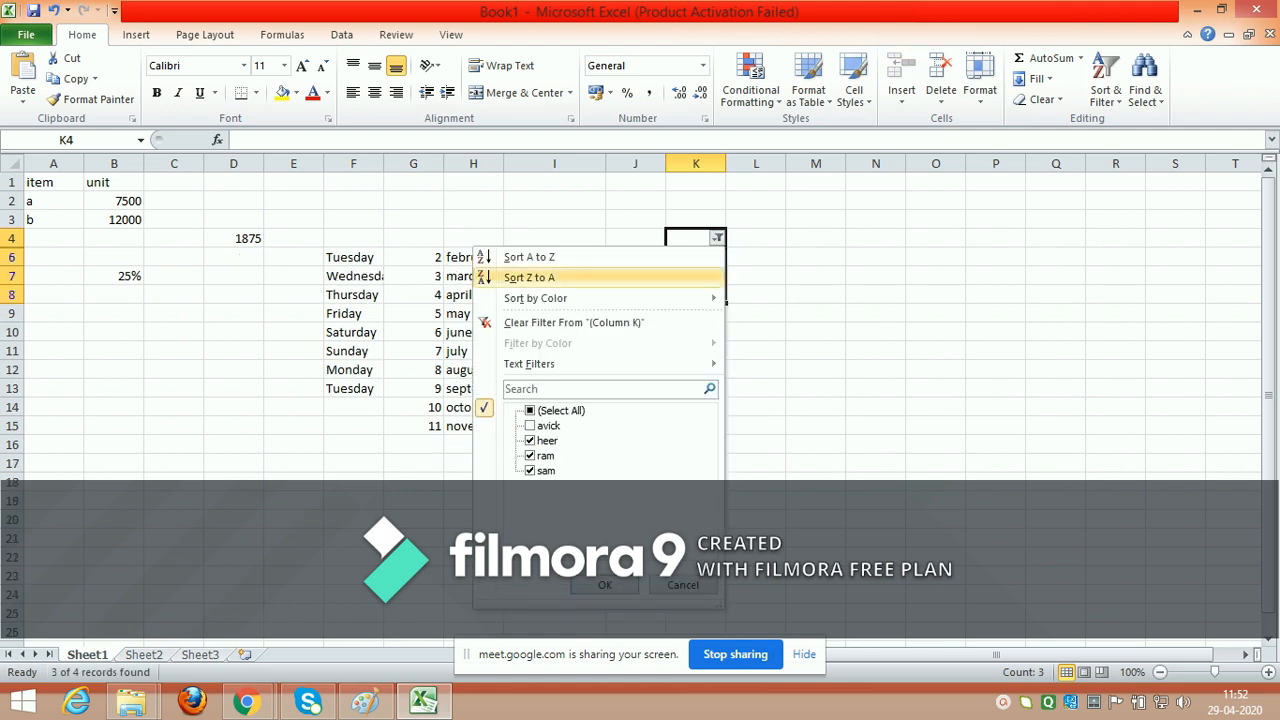
{"action": "left_click", "coordinate": [530, 425]}
{"action": "left_click", "coordinate": [529, 277]}
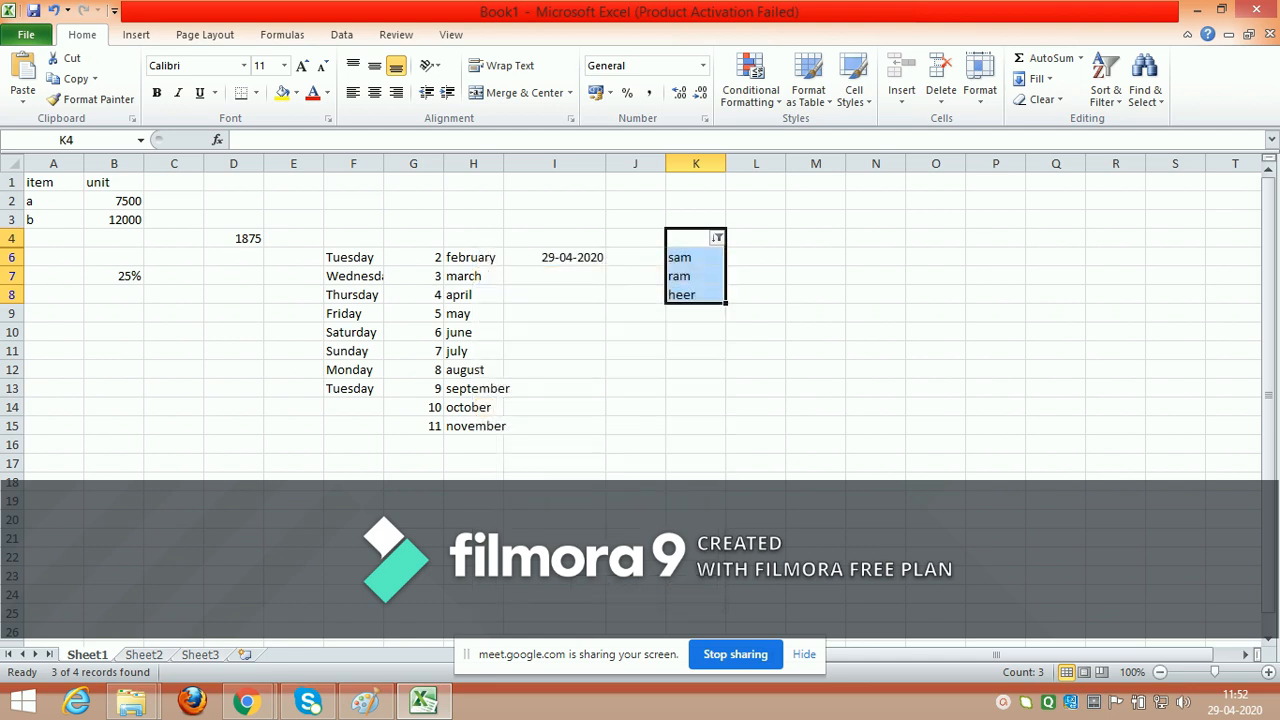
Step: Include the excluded first name again in the column K filter to display every entry
{"action": "left_click", "coordinate": [717, 238]}
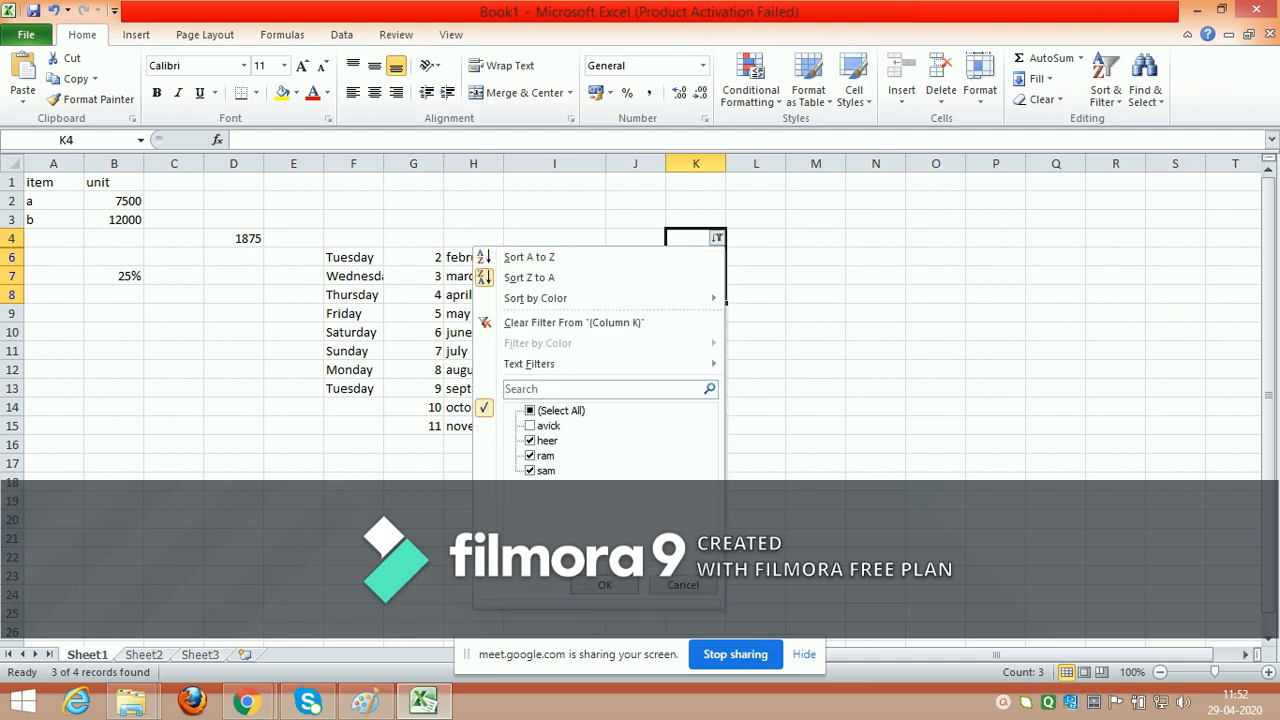
{"action": "left_click", "coordinate": [530, 425]}
{"action": "left_click", "coordinate": [605, 585]}
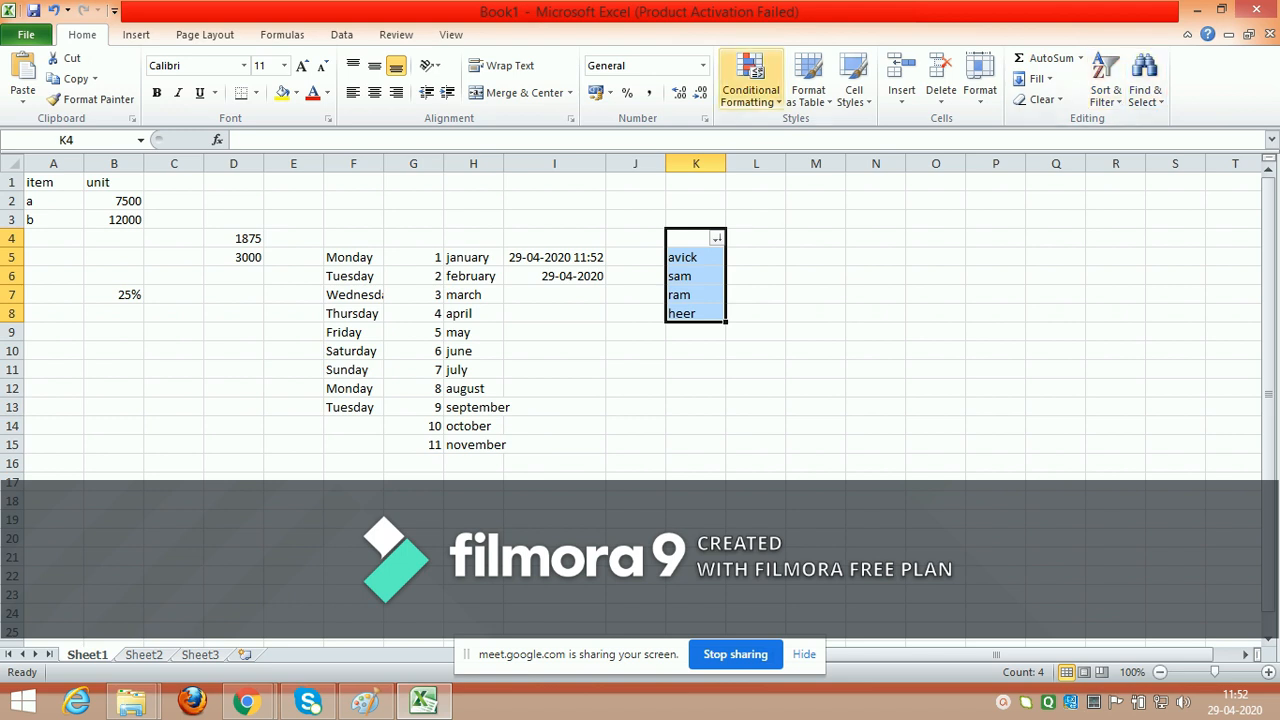
{"action": "left_click", "coordinate": [750, 85]}
{"action": "mouse_move", "coordinate": [785, 218]}
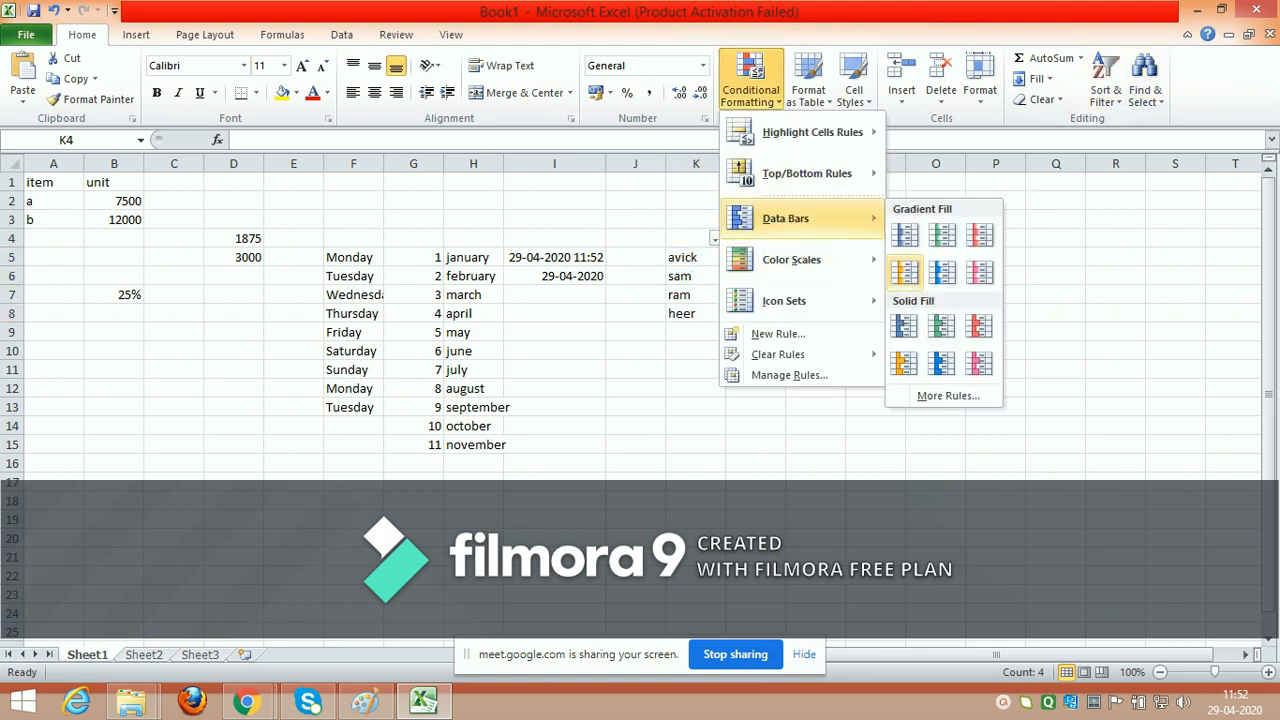
{"action": "left_click", "coordinate": [756, 463]}
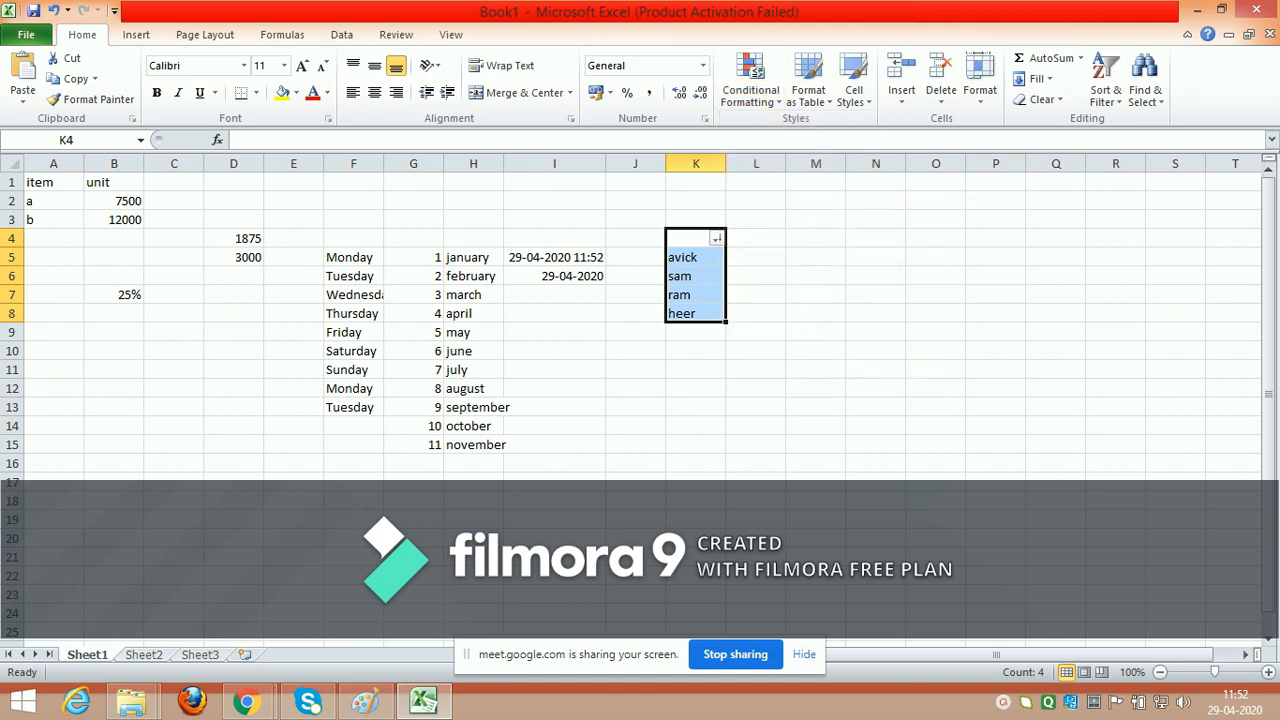
{"action": "left_click", "coordinate": [756, 463]}
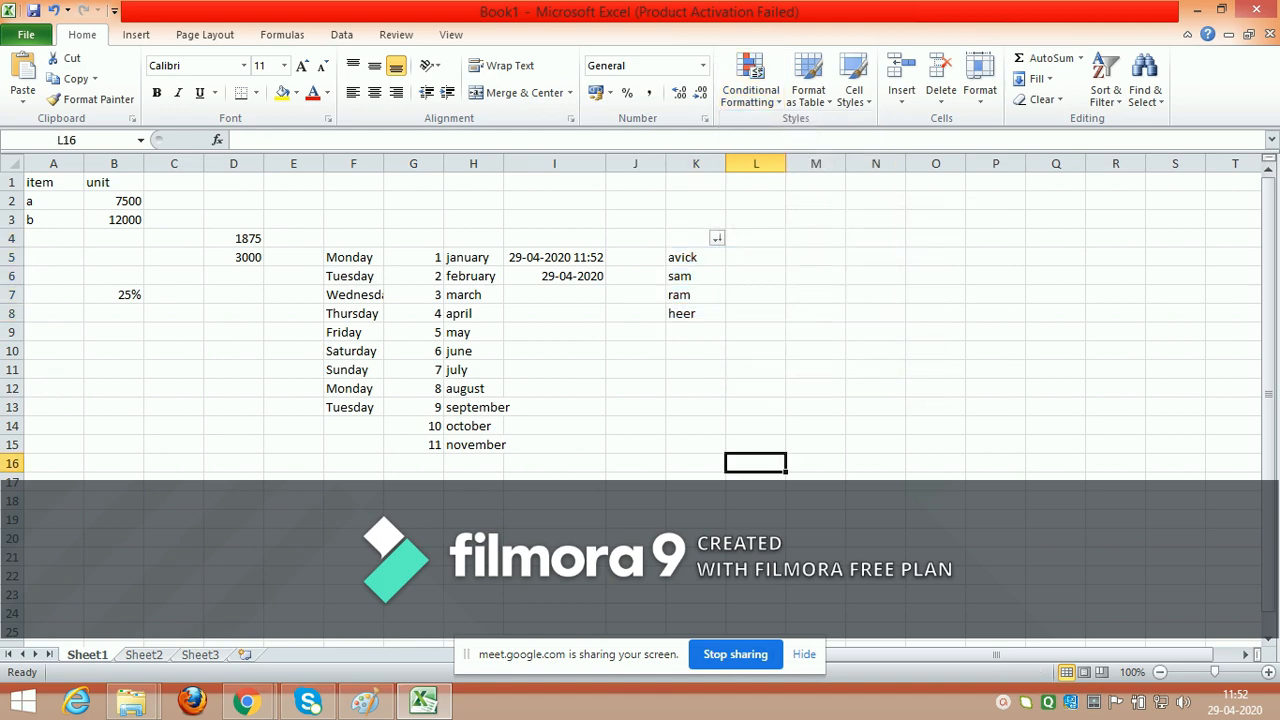
Step: Apply orange gradient-fill data bars to the unit values in B2:B3 as conditional formatting
{"action": "left_click_drag", "start_coordinate": [114, 201], "coordinate": [114, 219]}
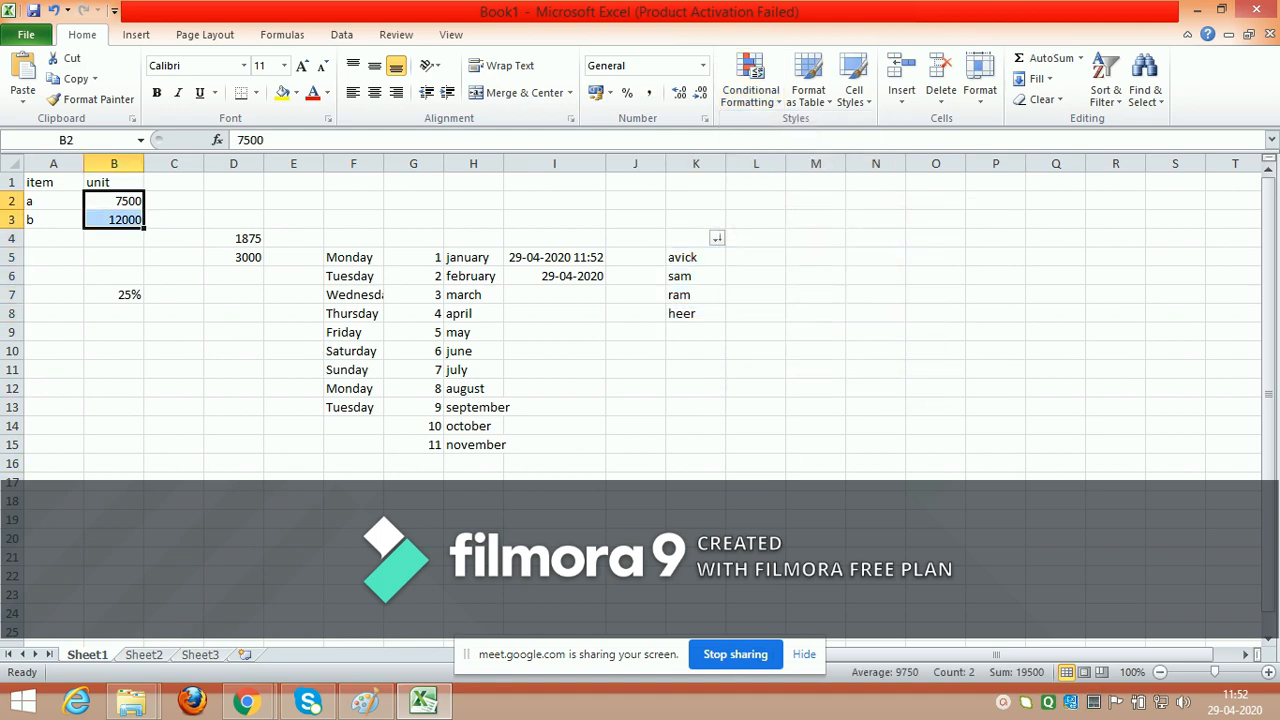
{"action": "left_click", "coordinate": [750, 80]}
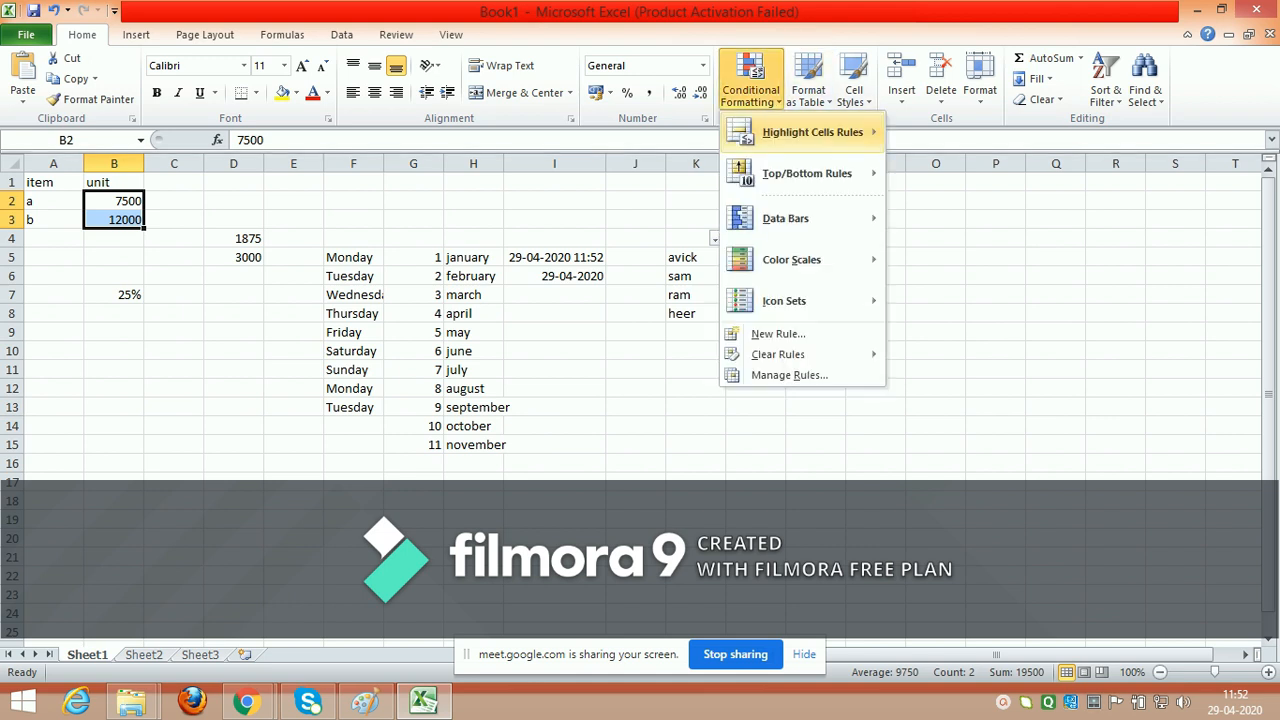
{"action": "mouse_move", "coordinate": [786, 218]}
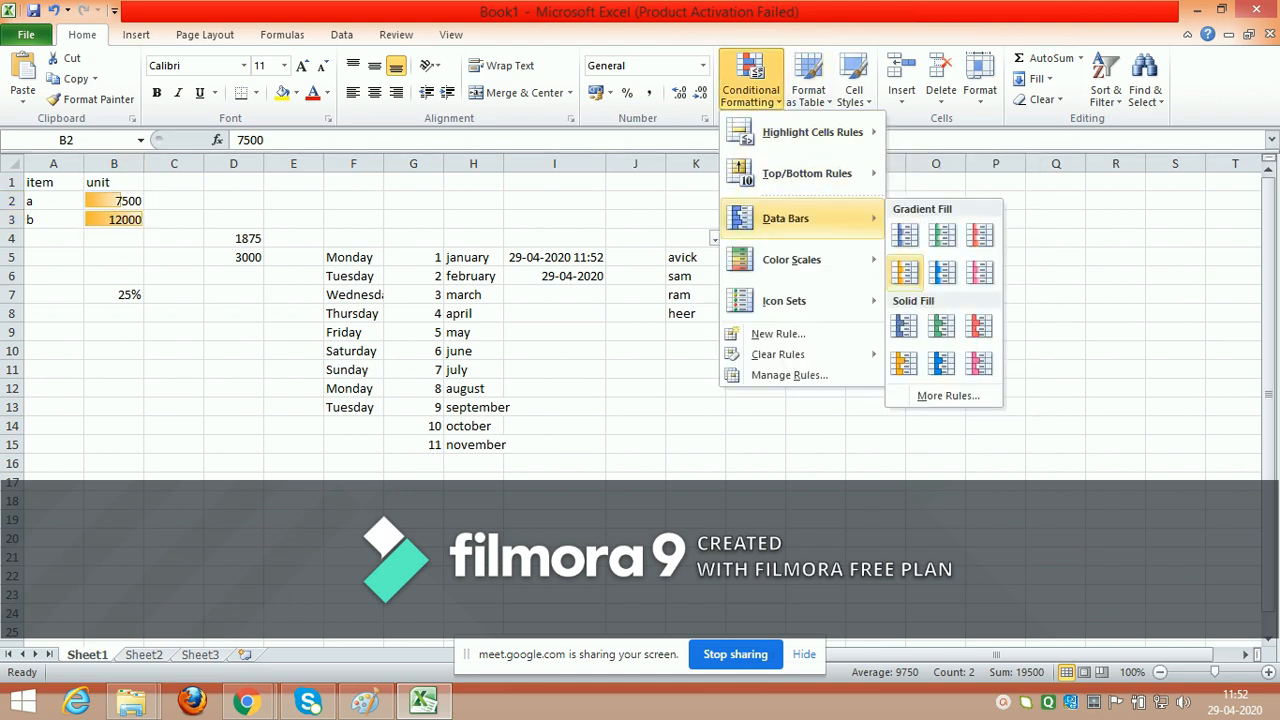
{"action": "left_click", "coordinate": [904, 272]}
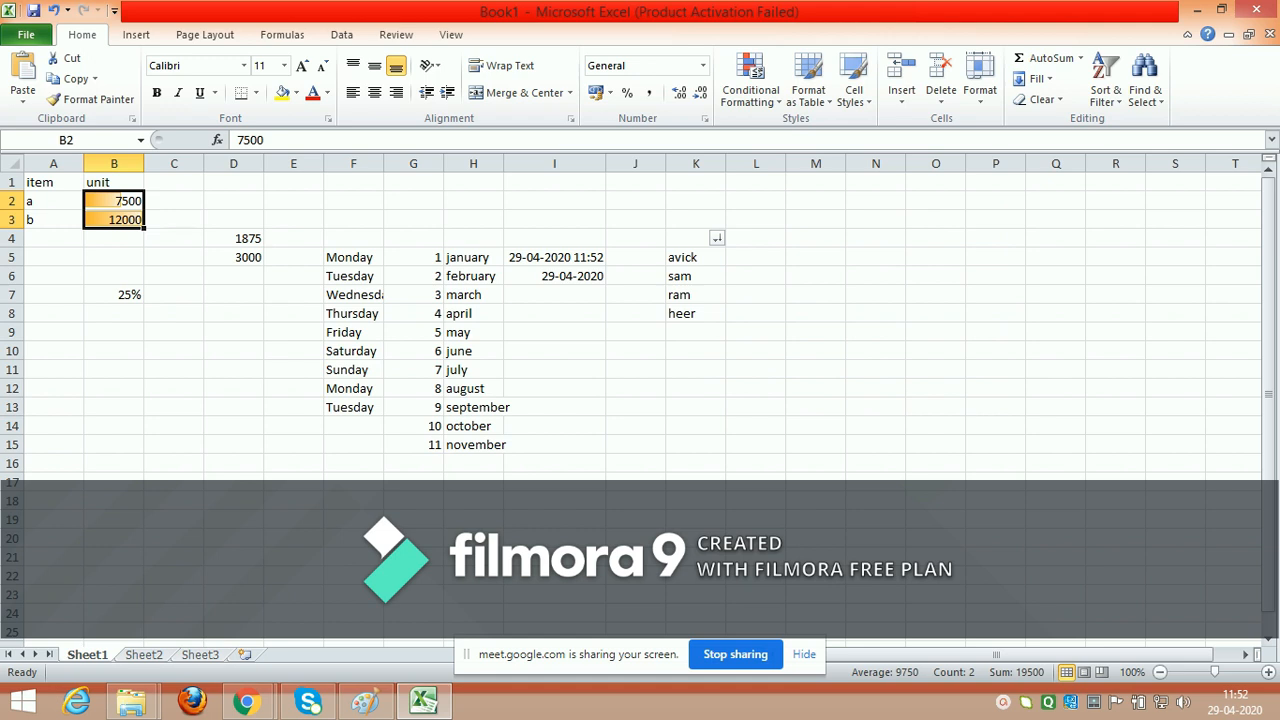
Step: Insert a 2-D clustered column chart of the values in D4:D5 and apply the flat green chart style
{"action": "left_click_drag", "start_coordinate": [234, 239], "coordinate": [234, 257]}
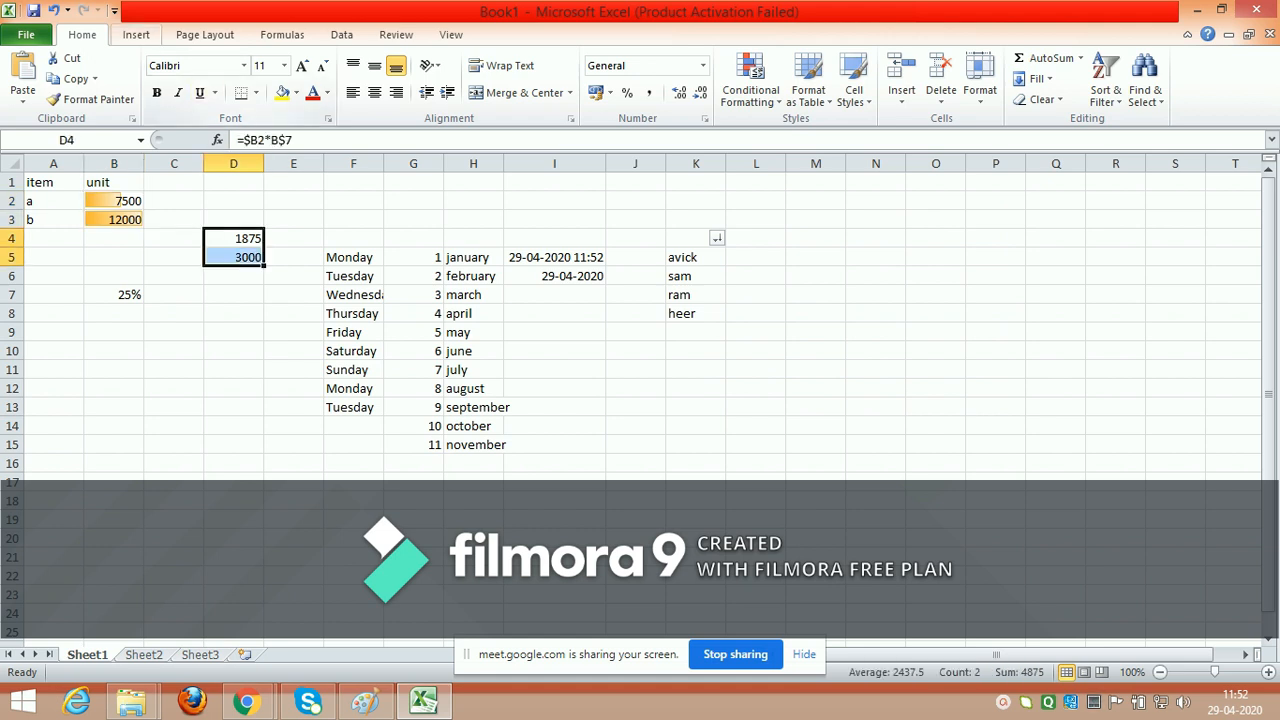
{"action": "left_click", "coordinate": [136, 35]}
{"action": "left_click", "coordinate": [356, 80]}
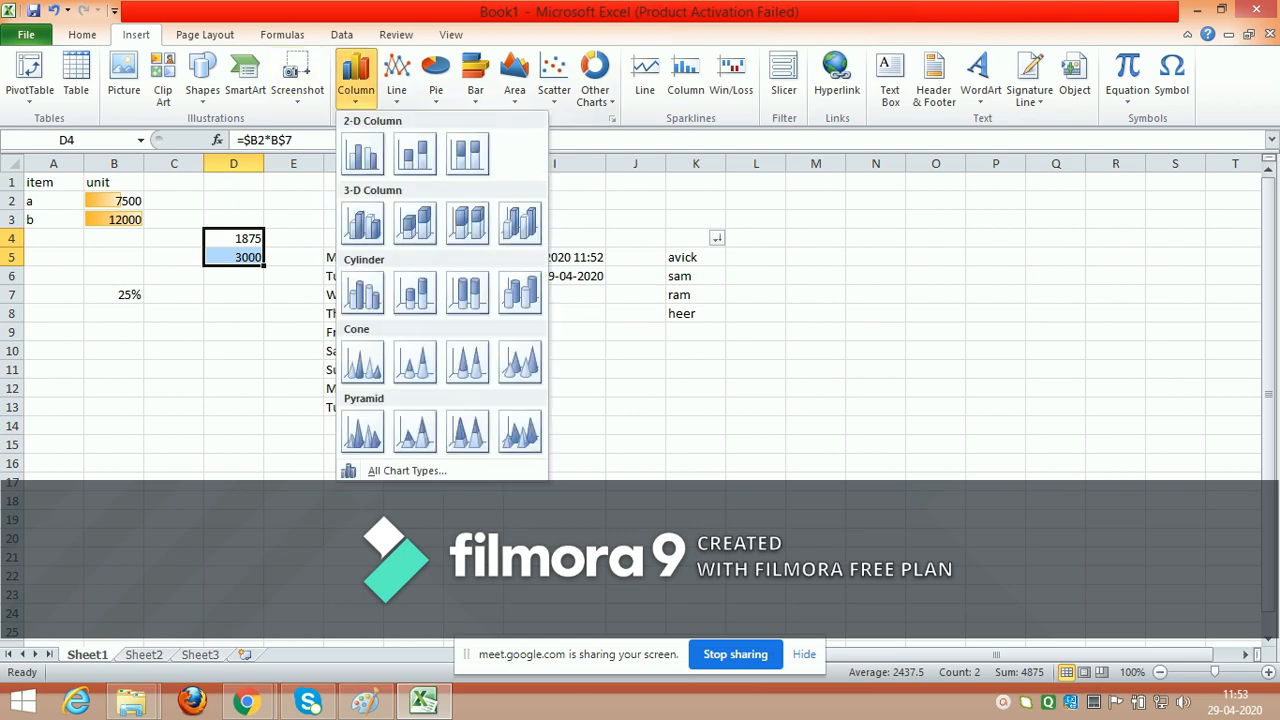
{"action": "left_click", "coordinate": [363, 155]}
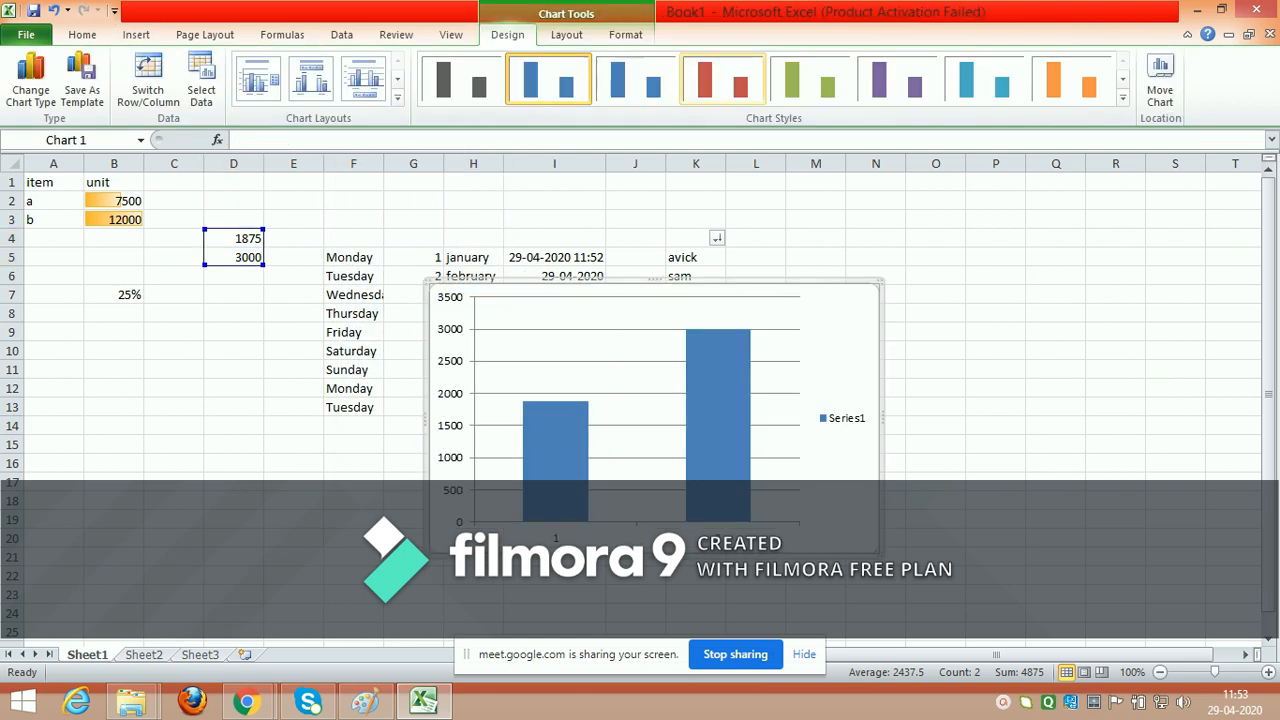
{"action": "left_click", "coordinate": [811, 79]}
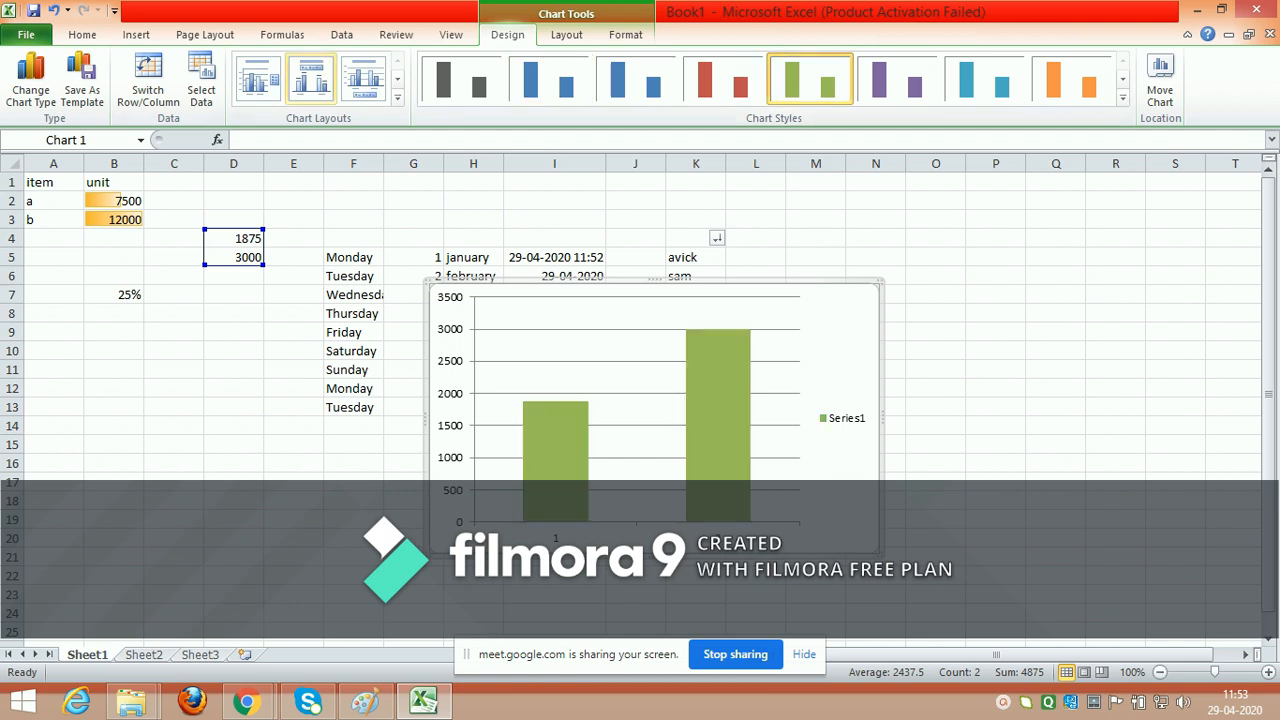
Step: Apply the chart layout with a title, vertical axis title and data table, and move the chart to the empty area beside the name list
{"action": "left_click", "coordinate": [310, 79]}
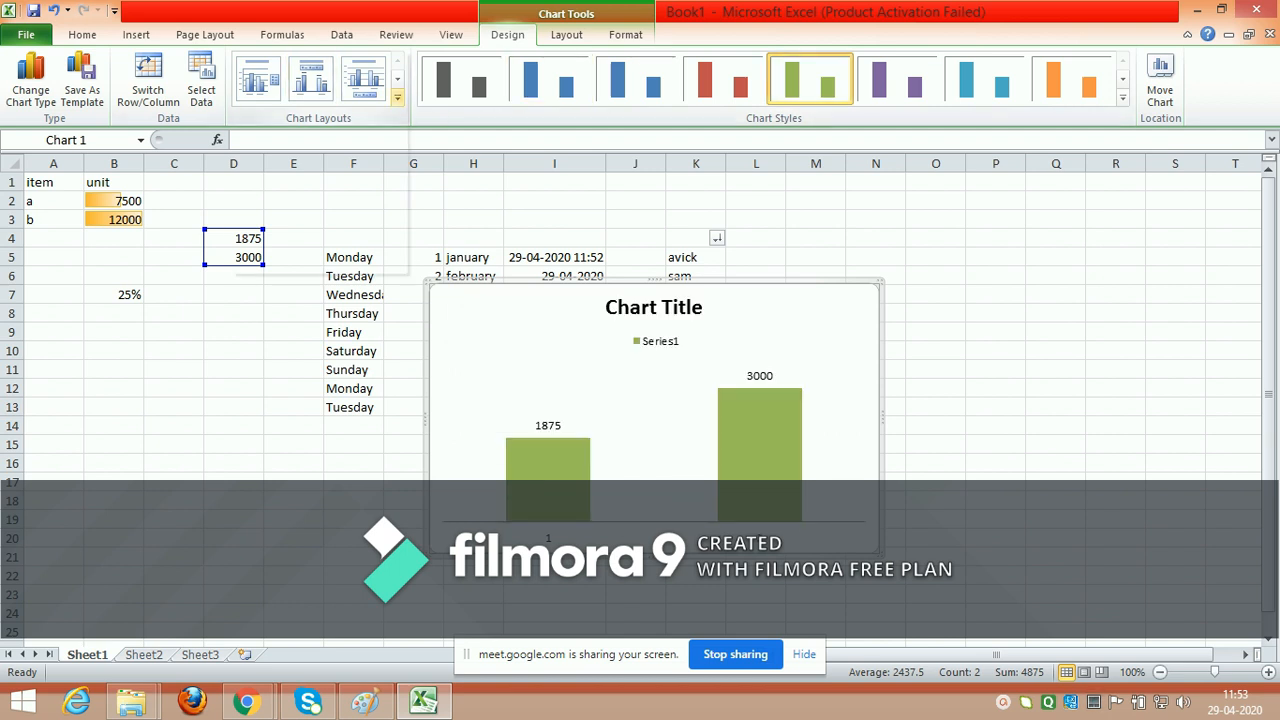
{"action": "left_click", "coordinate": [397, 97]}
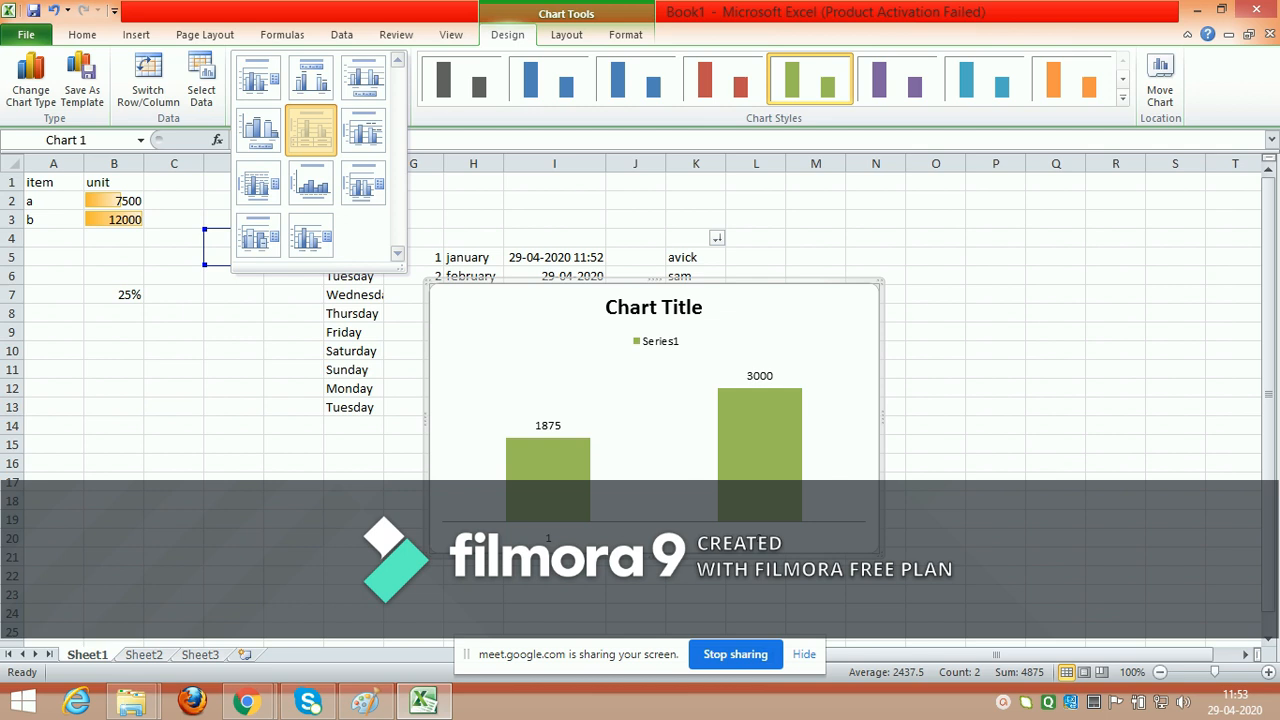
{"action": "left_click", "coordinate": [310, 130]}
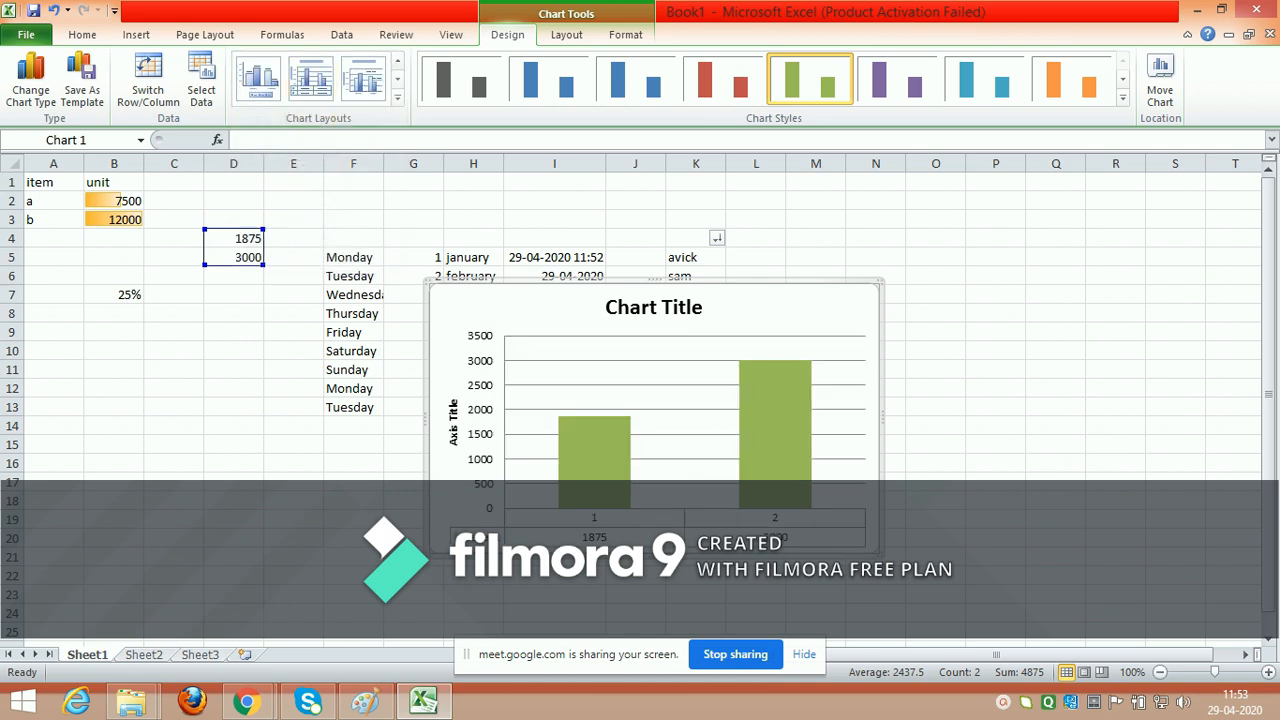
{"action": "left_click_drag", "start_coordinate": [545, 305], "coordinate": [881, 296]}
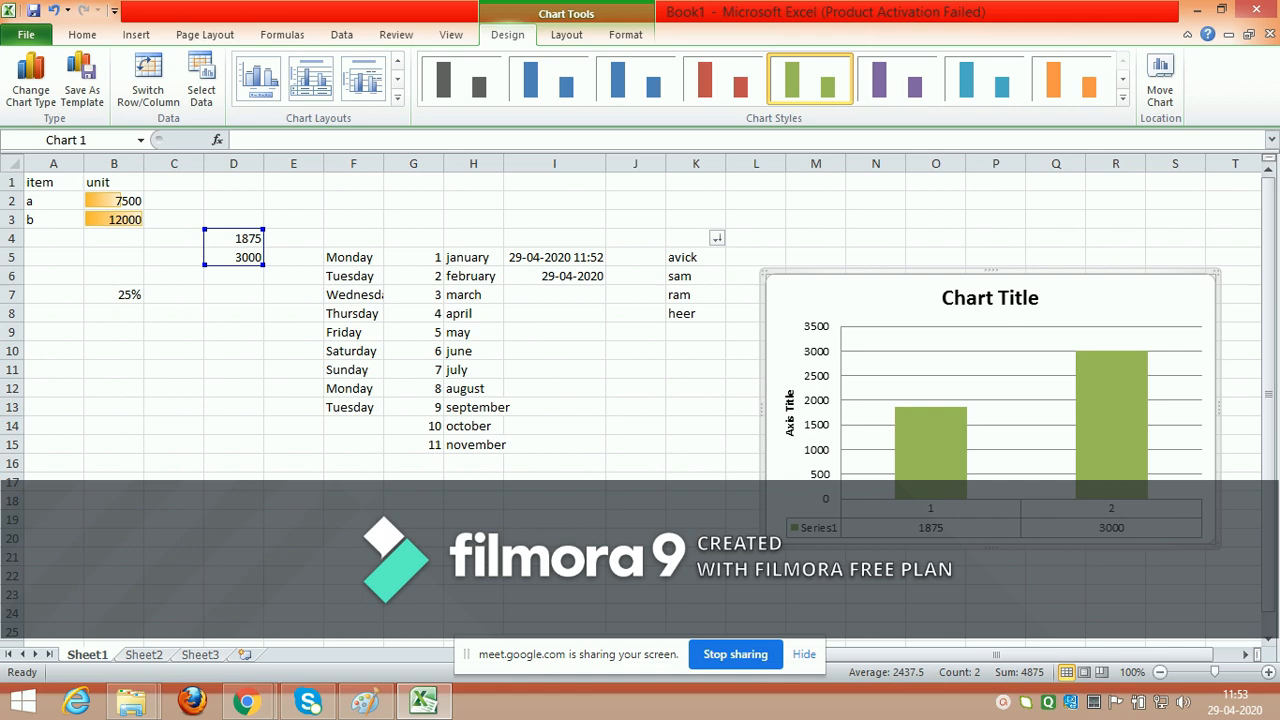
Step: Enter the numbers 39, 50, 100 and 200 in cells D18 to D21, one per cell
{"action": "left_click", "coordinate": [234, 500]}
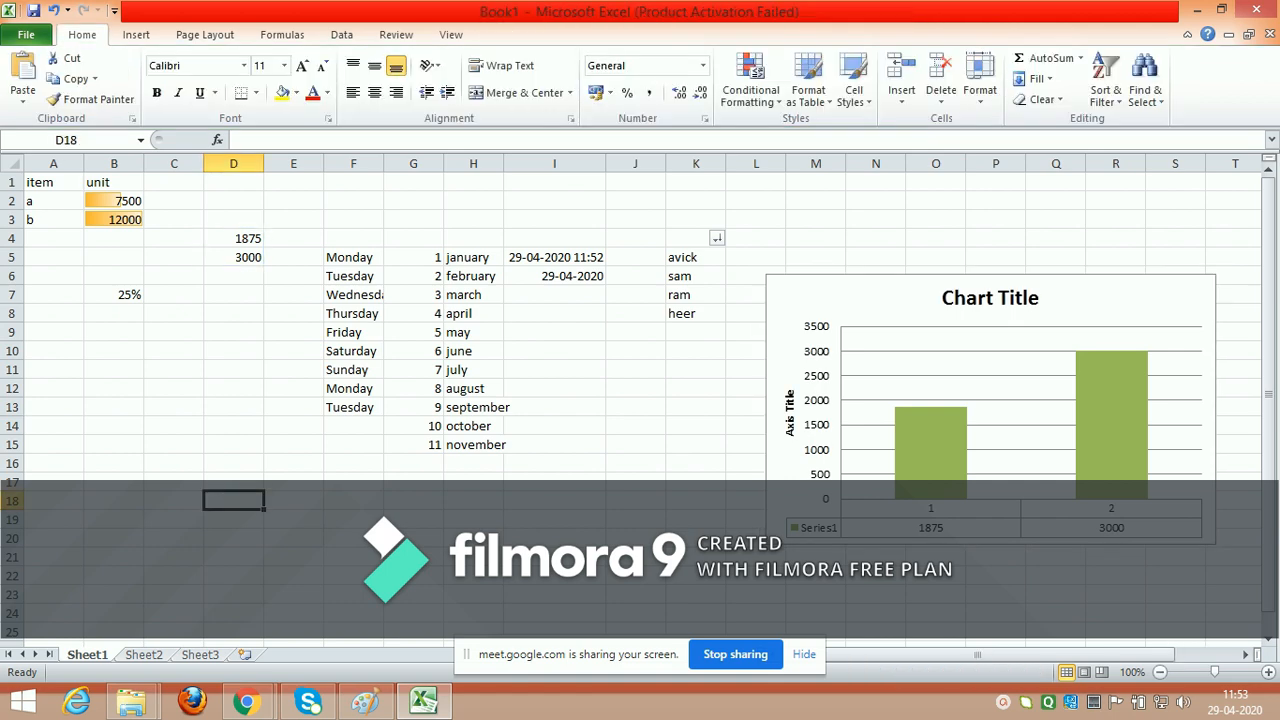
{"action": "type", "text": "39"}
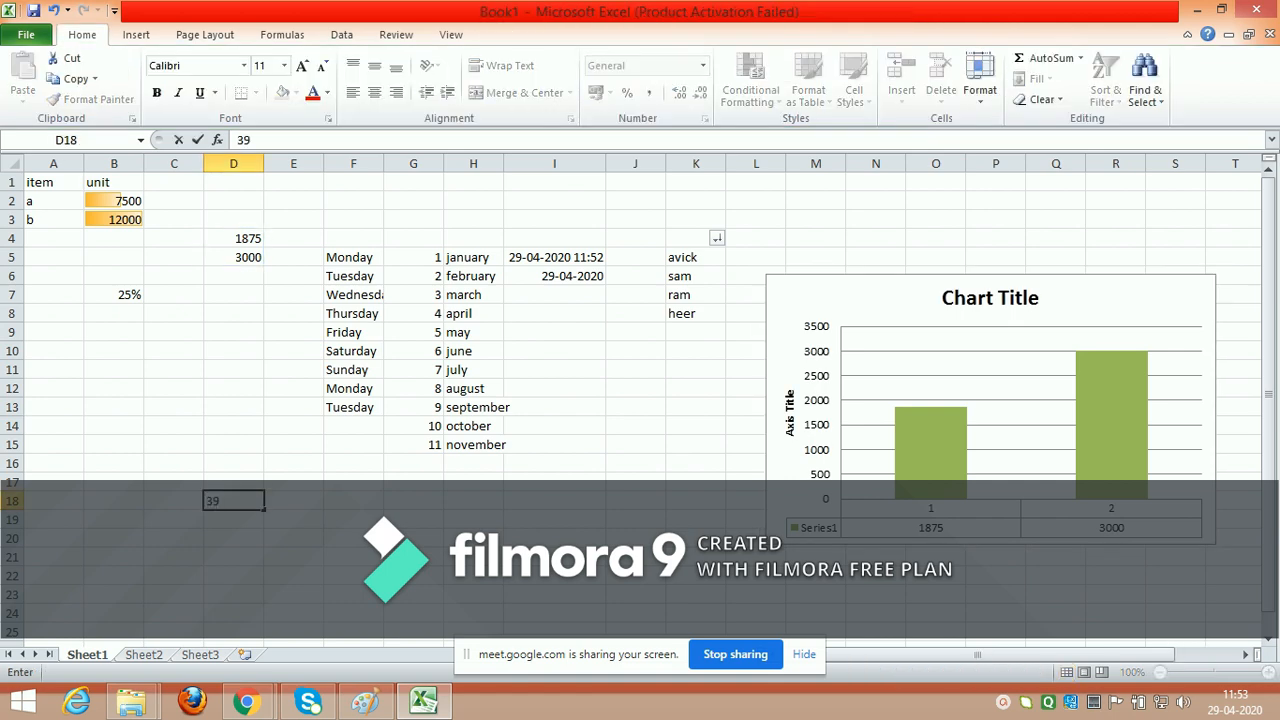
{"action": "key", "text": "Return"}
{"action": "type", "text": "50"}
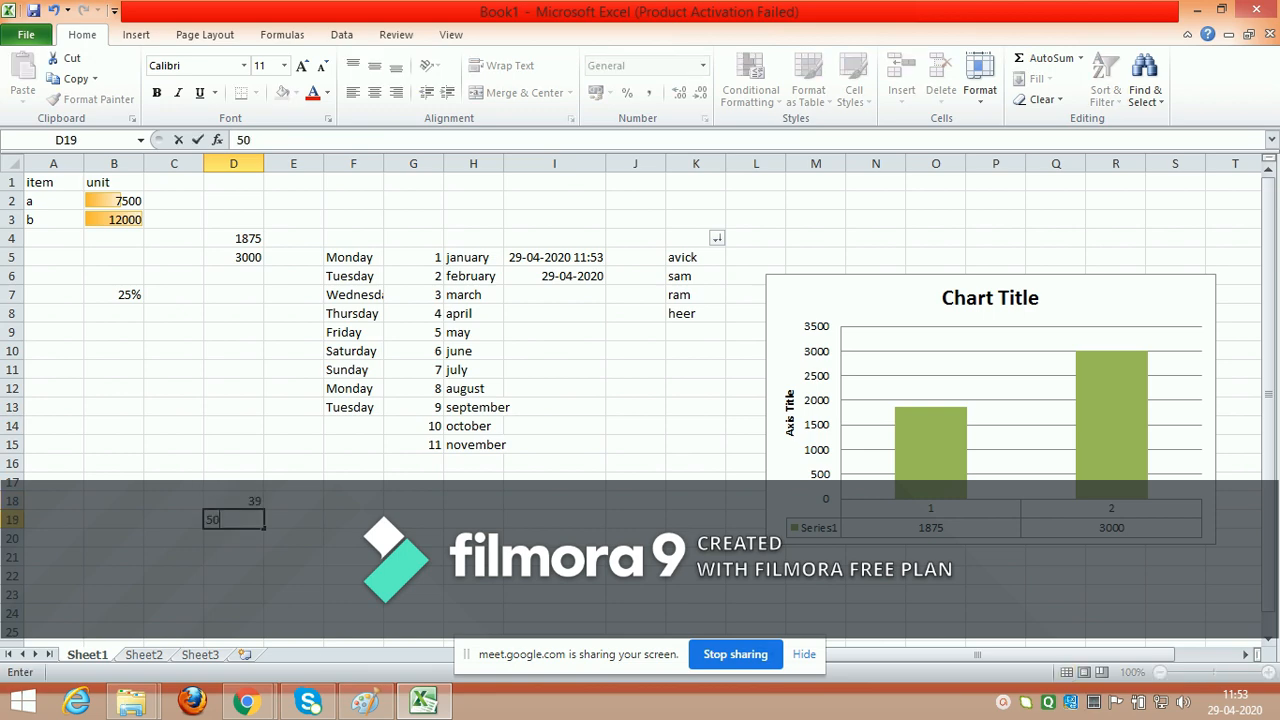
{"action": "key", "text": "Return"}
{"action": "type", "text": "100"}
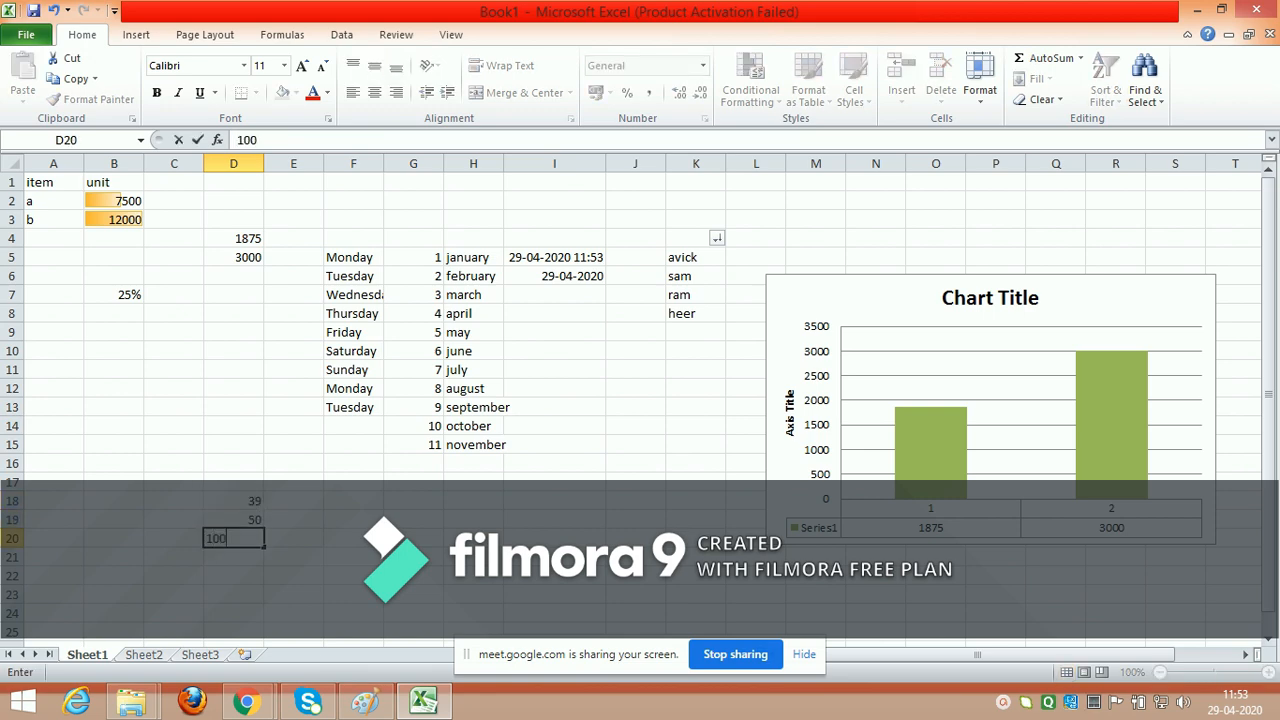
{"action": "key", "text": "Return"}
{"action": "type", "text": "00"}
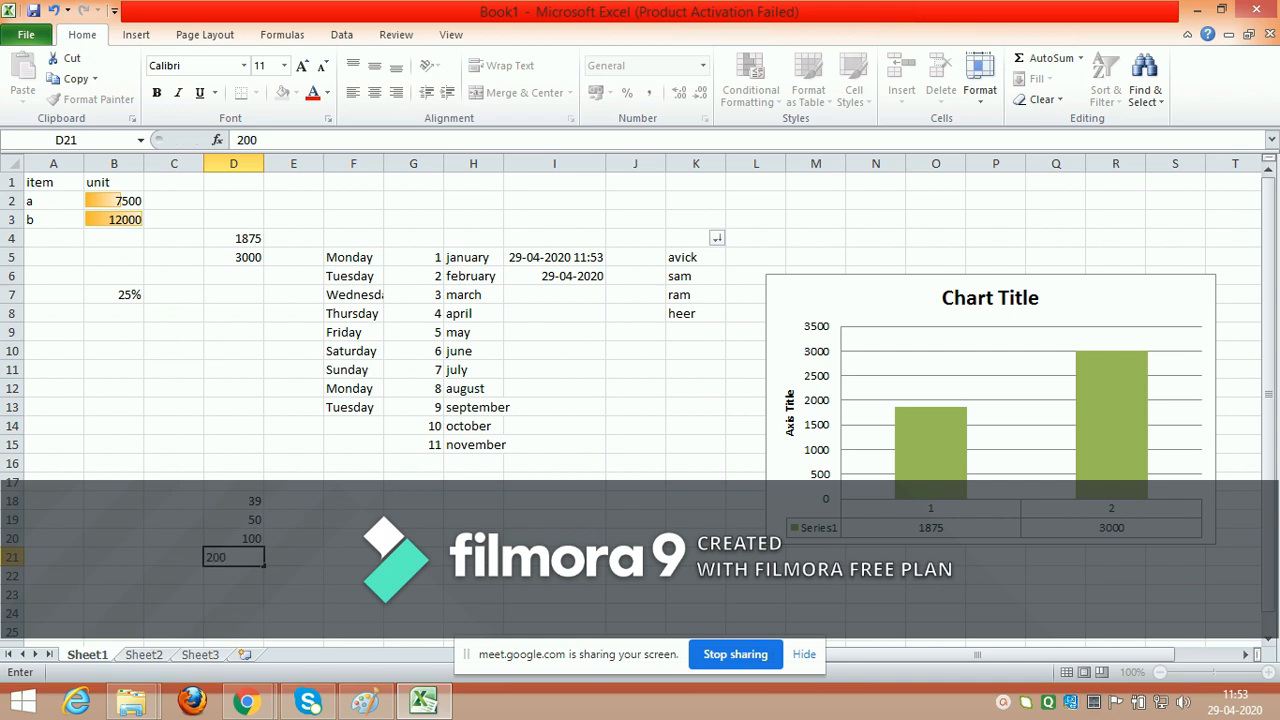
{"action": "left_click", "coordinate": [353, 557]}
{"action": "left_click", "coordinate": [234, 576]}
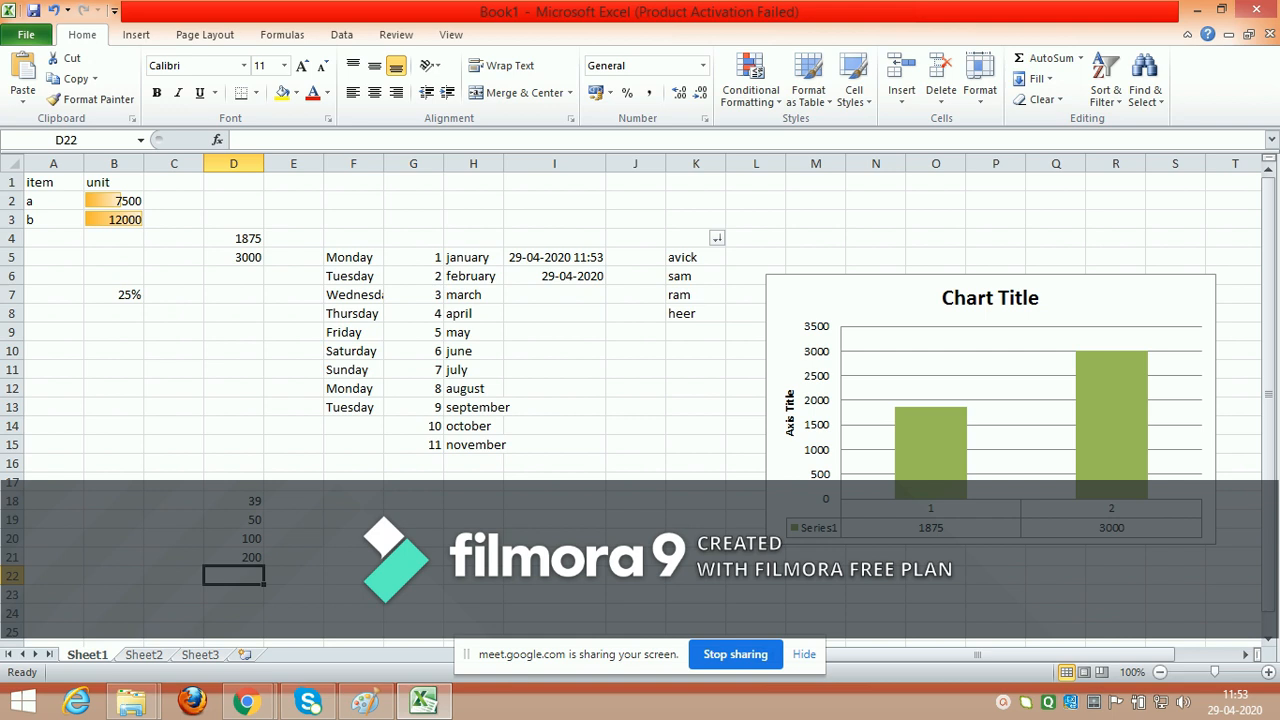
Step: Change the column chart's style to red columns on a black background
{"action": "left_click", "coordinate": [1020, 400]}
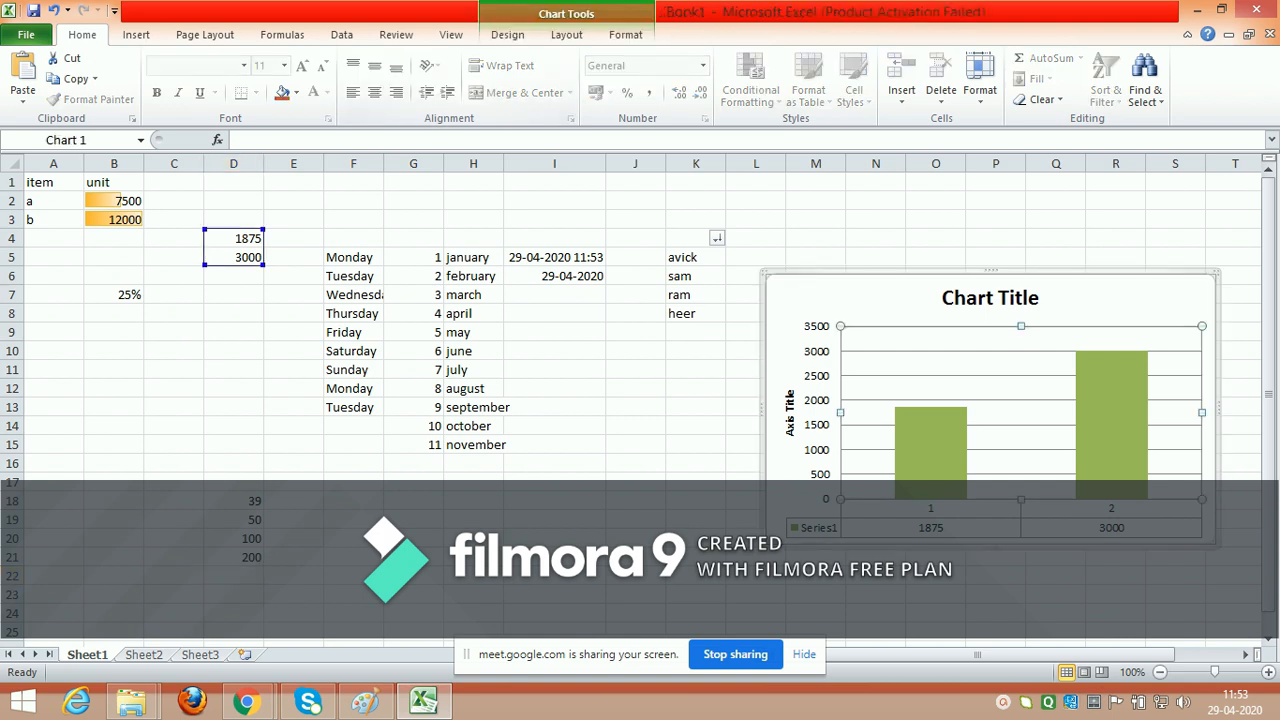
{"action": "left_click", "coordinate": [507, 34]}
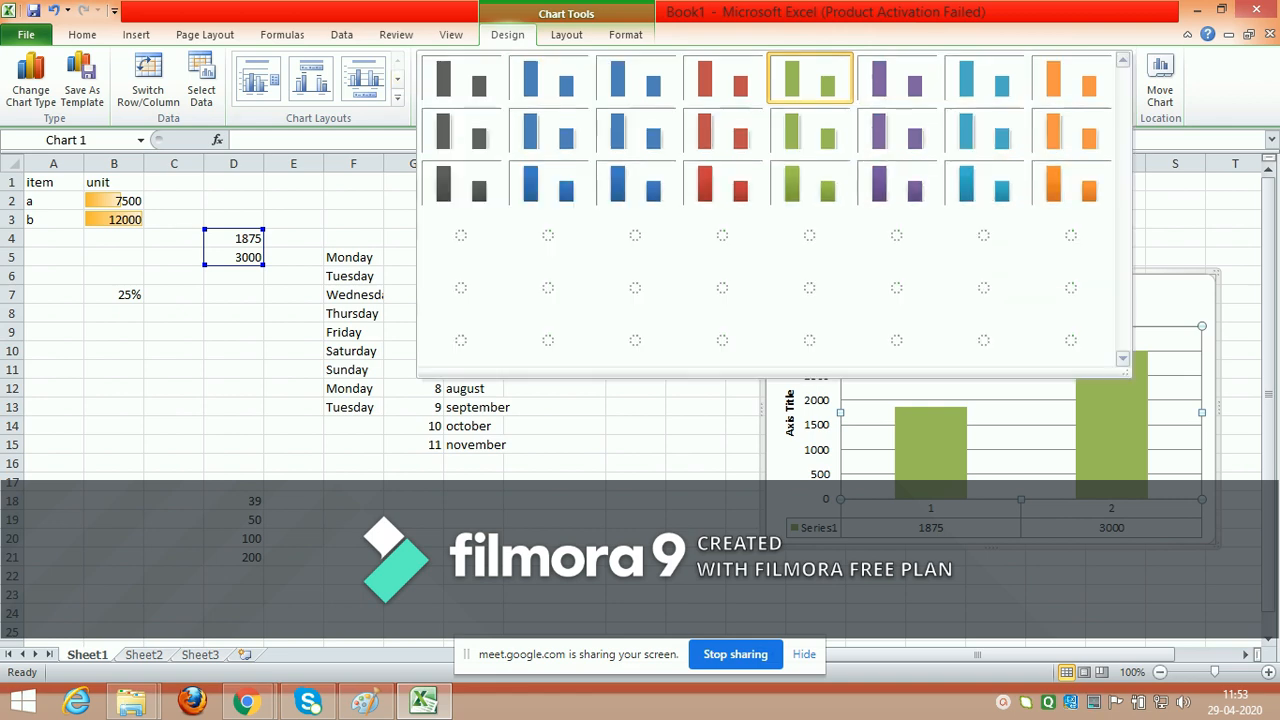
{"action": "left_click", "coordinate": [1123, 97]}
{"action": "left_click", "coordinate": [723, 340]}
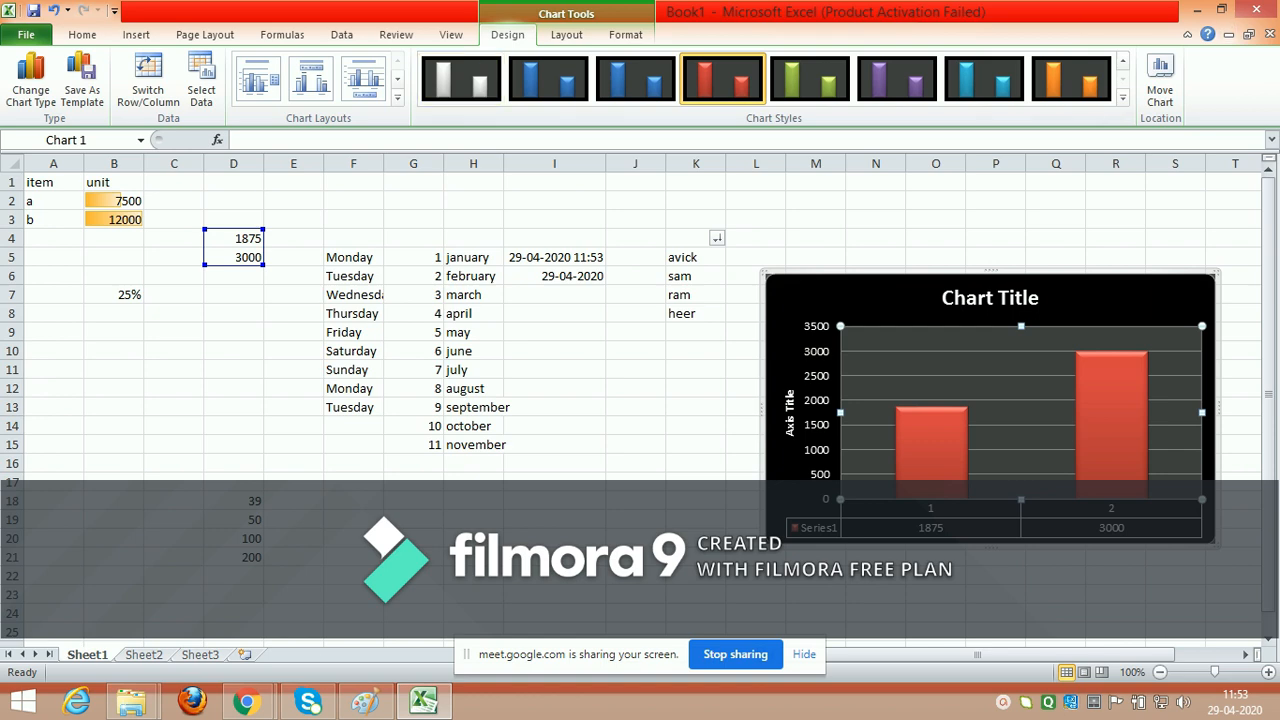
{"action": "left_click", "coordinate": [566, 34]}
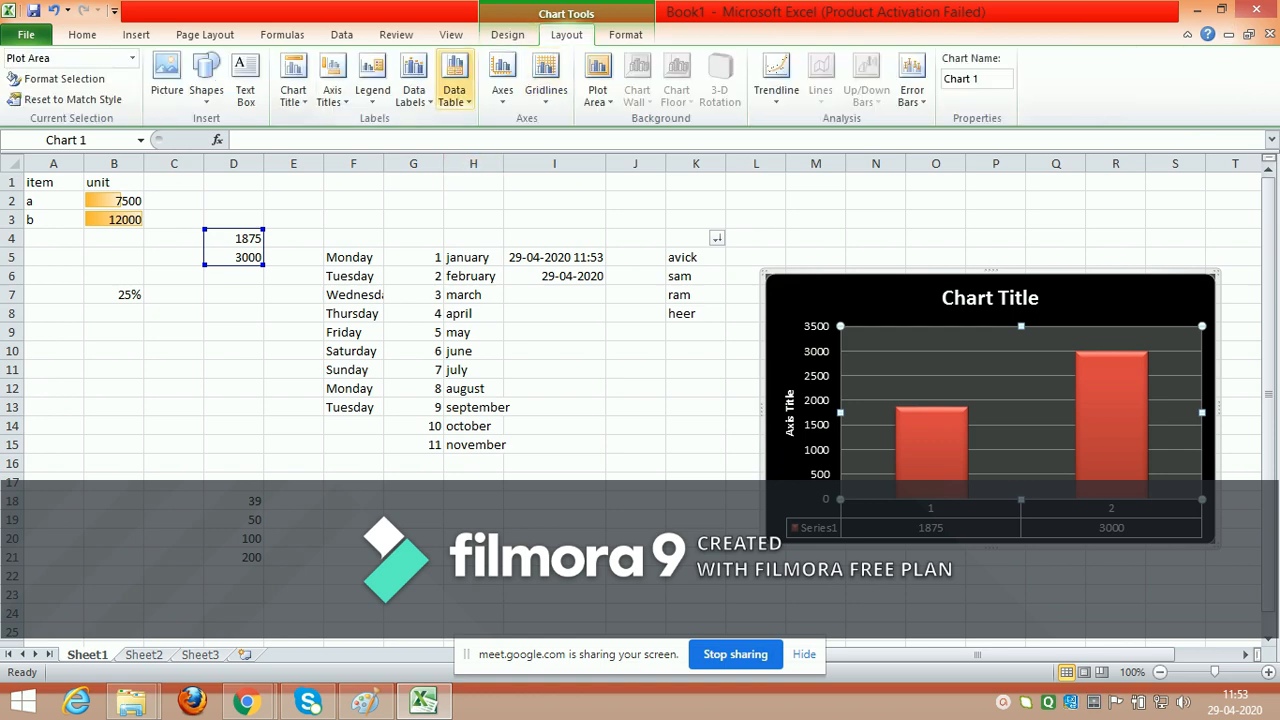
{"action": "left_click", "coordinate": [234, 482]}
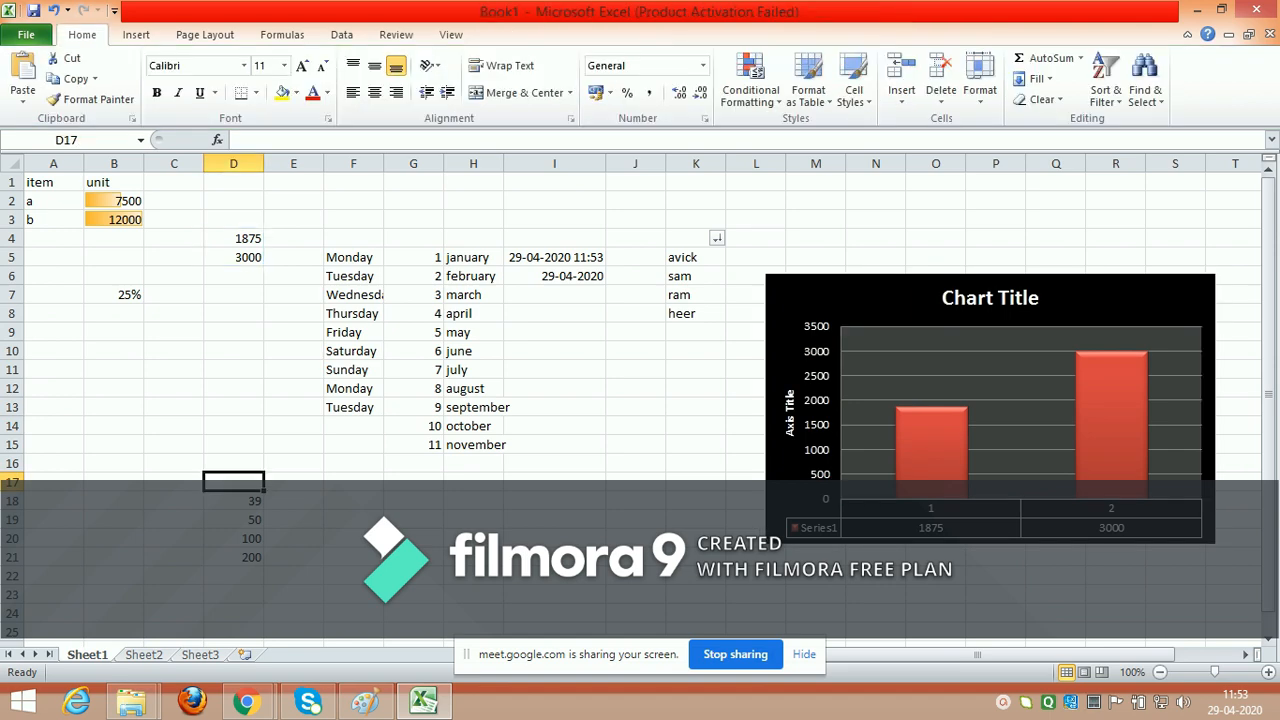
Step: Total the numbers in D18:D21 by entering the formula =sum(D18:D21) in cell D22
{"action": "left_click_drag", "start_coordinate": [234, 501], "coordinate": [234, 557]}
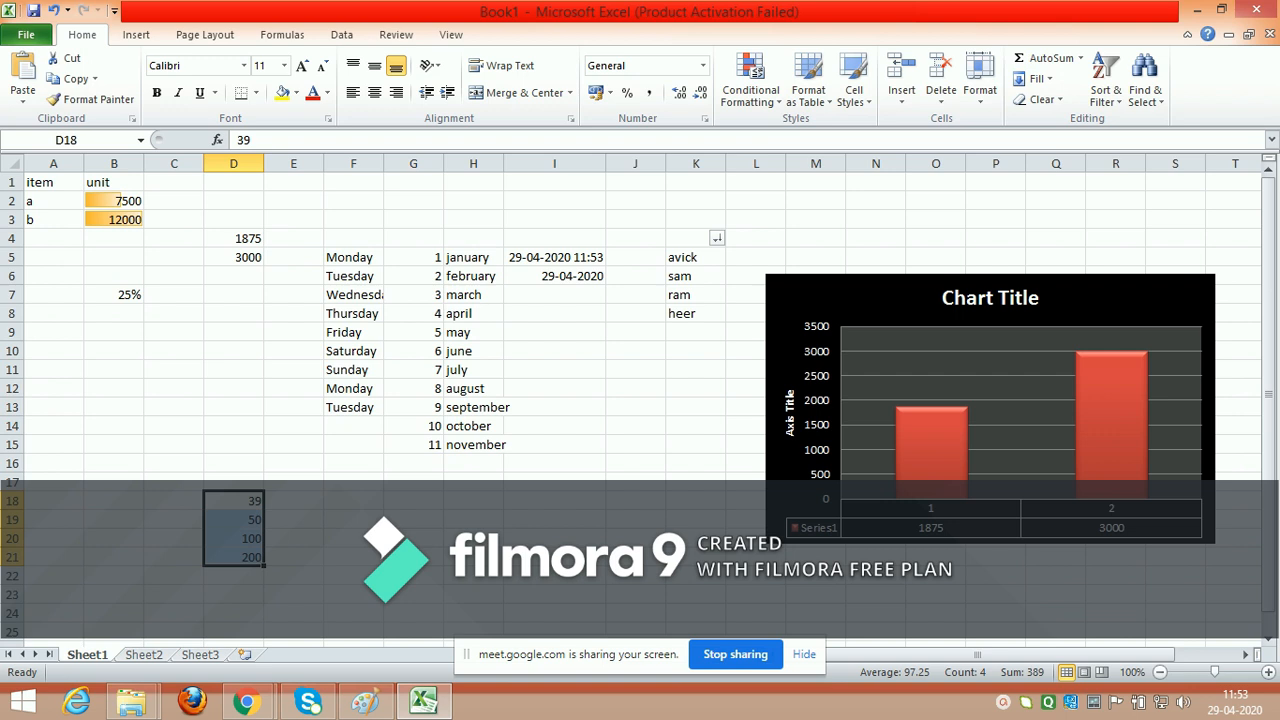
{"action": "left_click", "coordinate": [234, 576]}
{"action": "type", "text": "="}
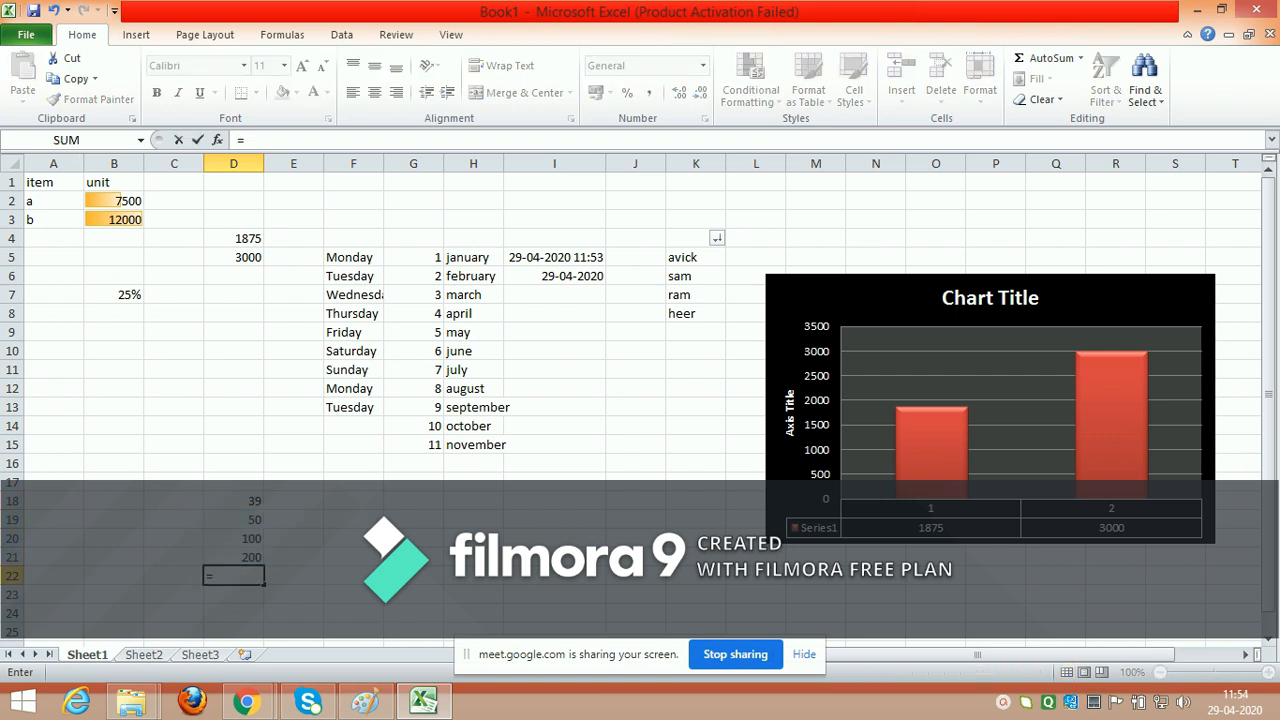
{"action": "type", "text": "sum("}
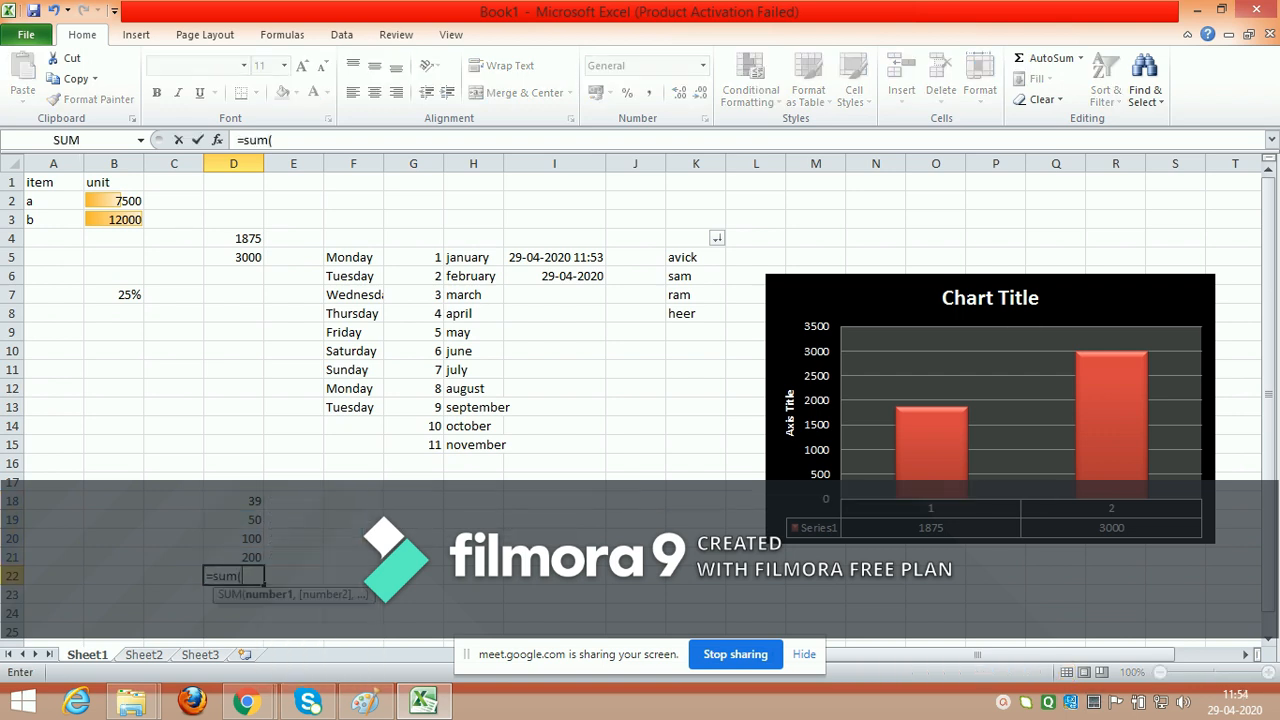
{"action": "left_click", "coordinate": [234, 501]}
{"action": "key", "text": "F8"}
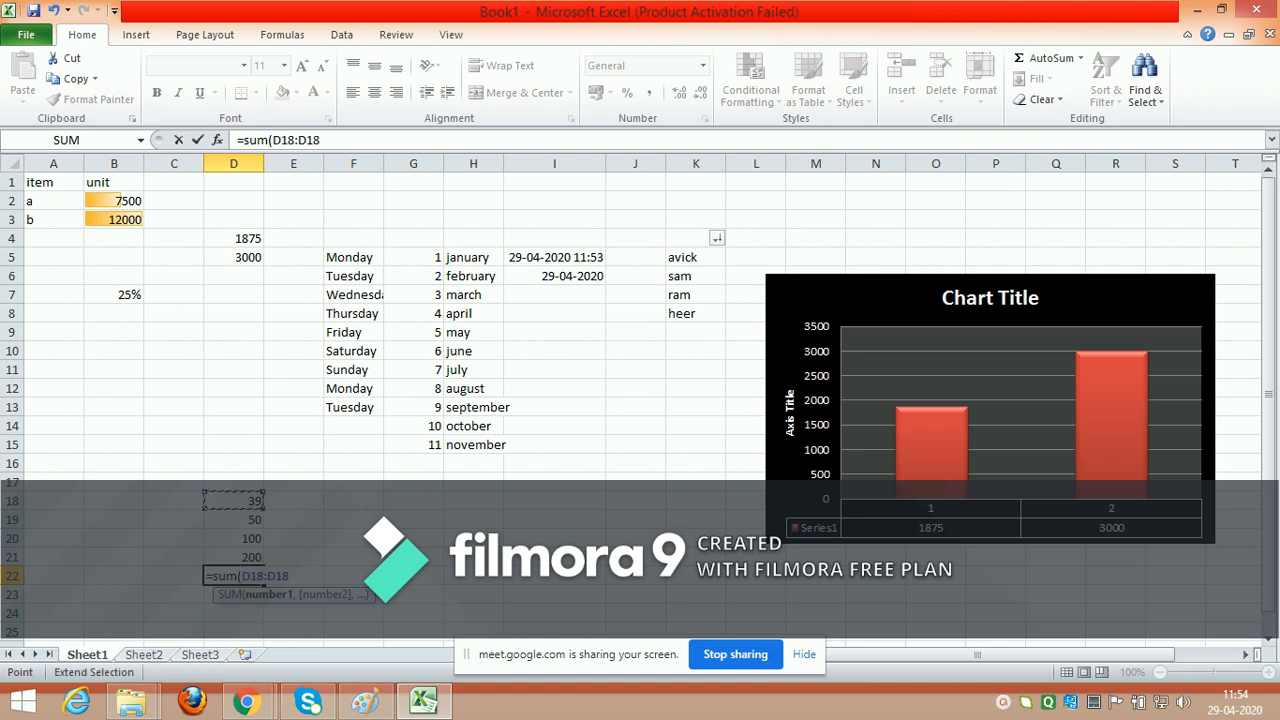
{"action": "key", "text": "Down"}
{"action": "key", "text": "Down"}
{"action": "key", "text": "Down"}
{"action": "type", "text": ")"}
{"action": "key", "text": "Return"}
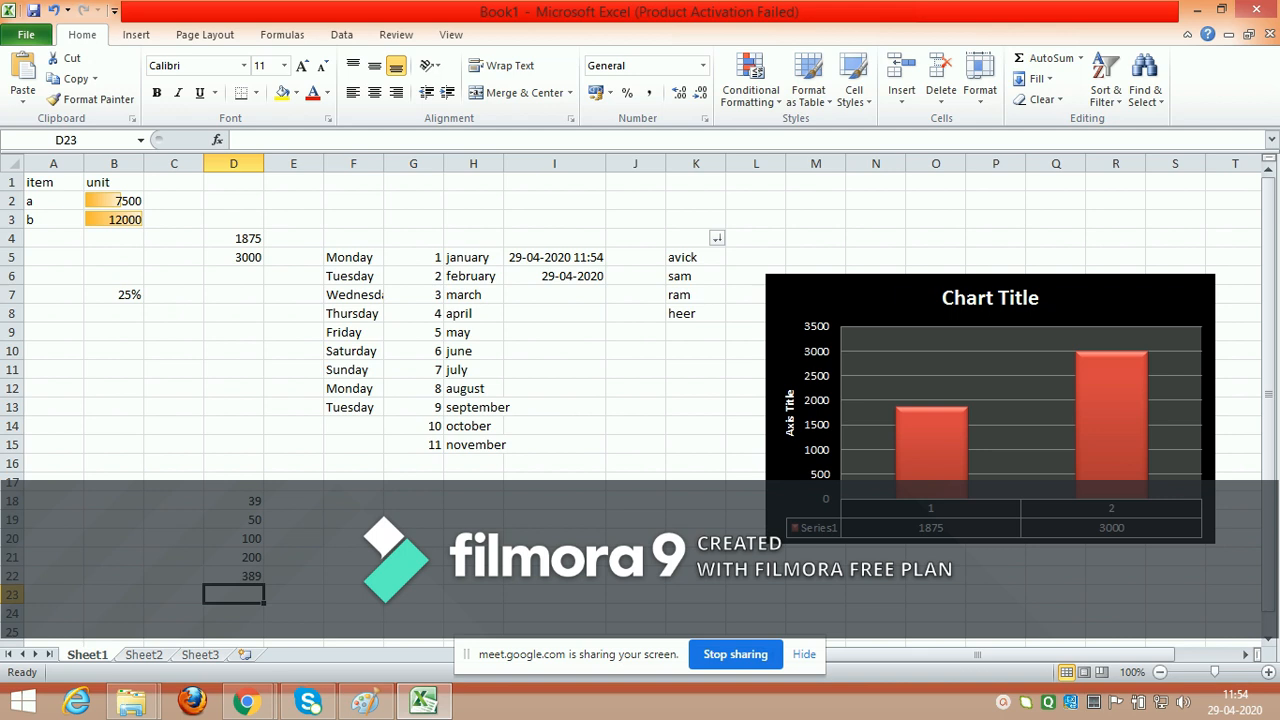
Step: Find the largest number in D18:D21 by entering the formula =max(D18:D21) in cell D23
{"action": "type", "text": "=max"}
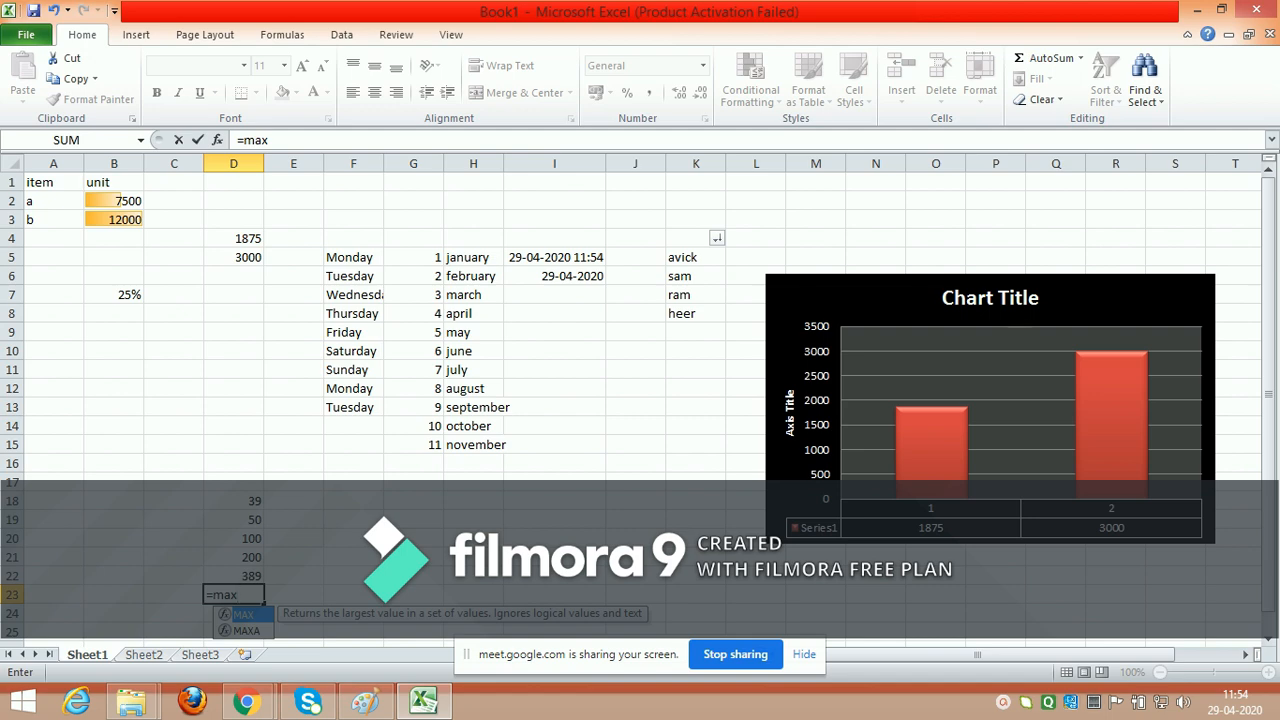
{"action": "type", "text": "("}
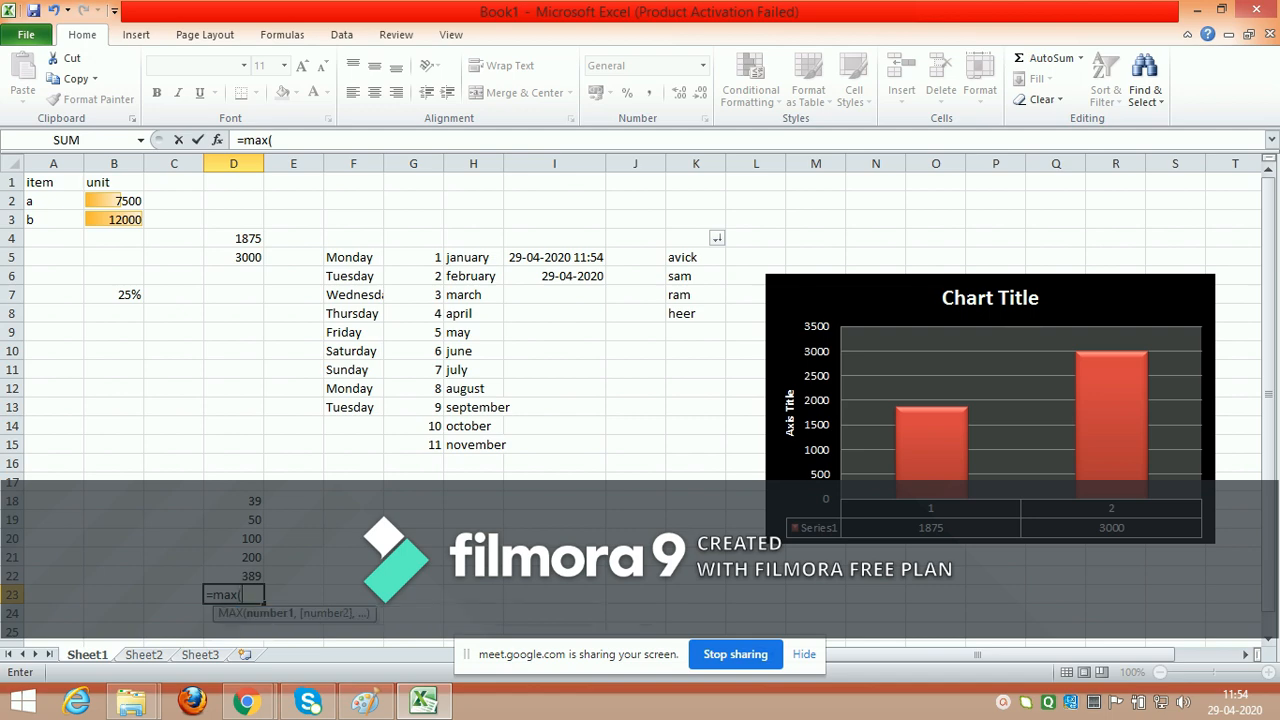
{"action": "left_click", "coordinate": [234, 501]}
{"action": "key", "text": "F8"}
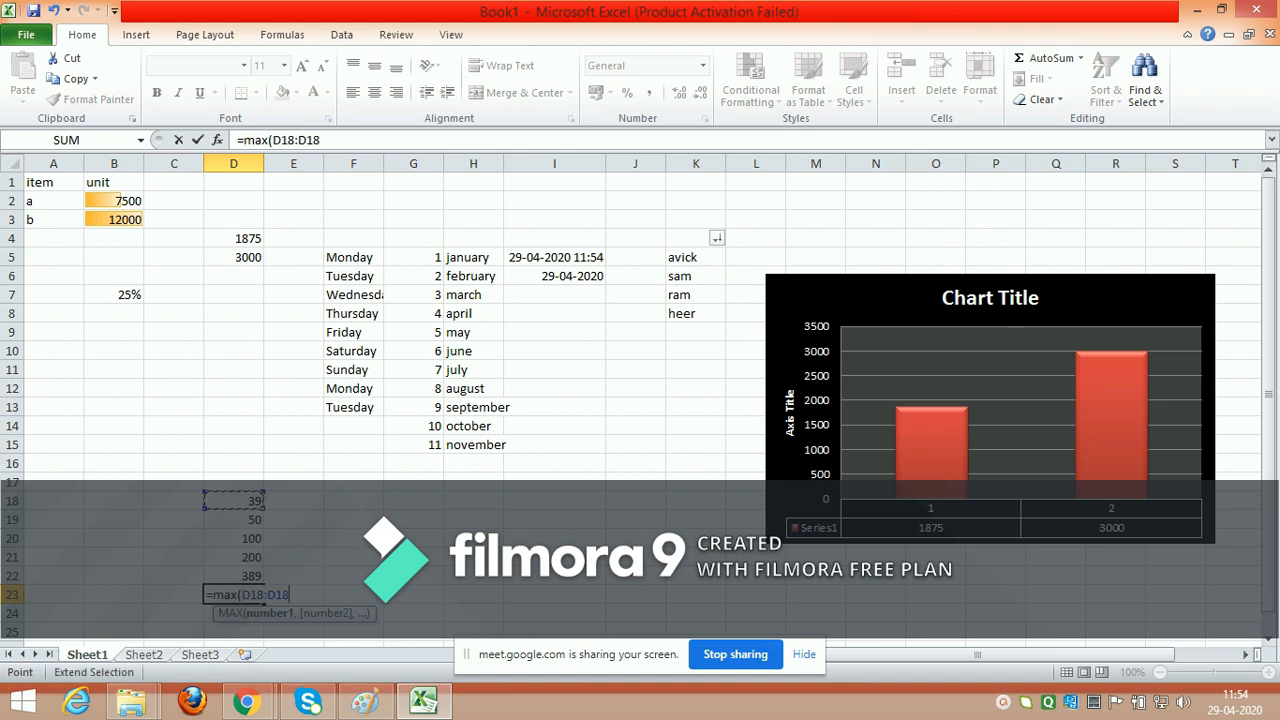
{"action": "key", "text": "Down"}
{"action": "key", "text": "Down"}
{"action": "key", "text": "Down"}
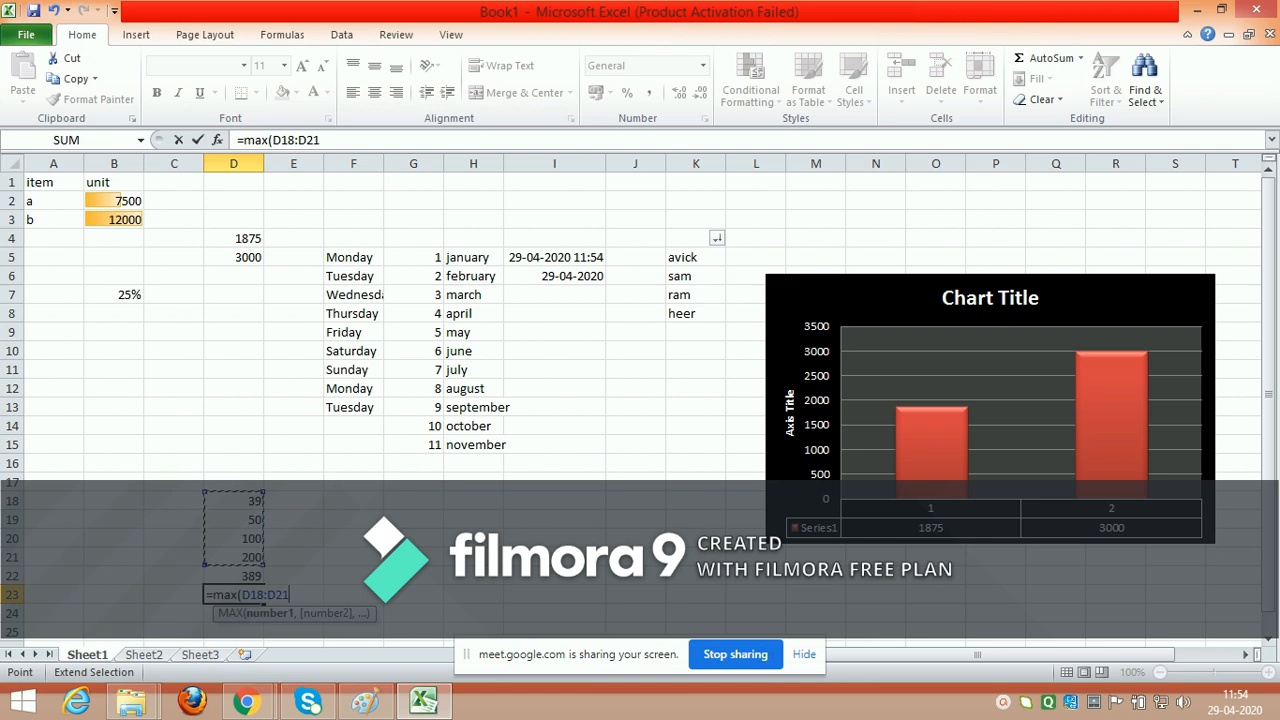
{"action": "type", "text": ")"}
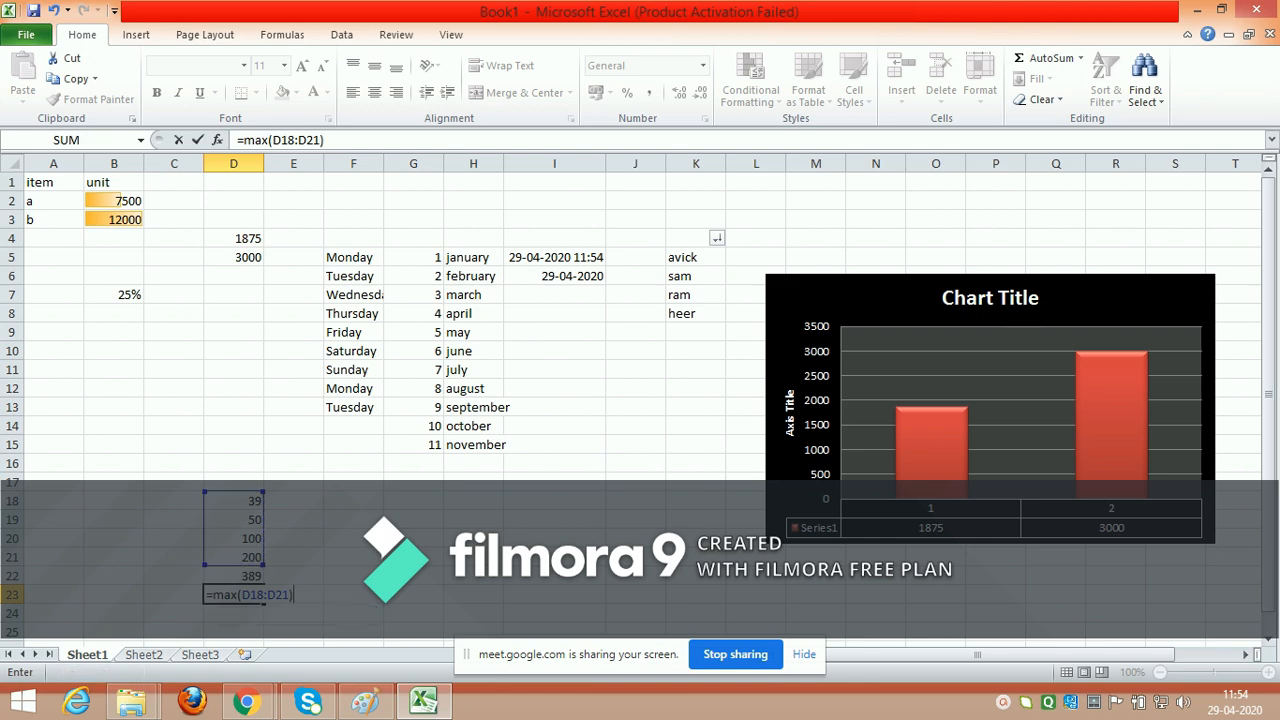
{"action": "key", "text": "Return"}
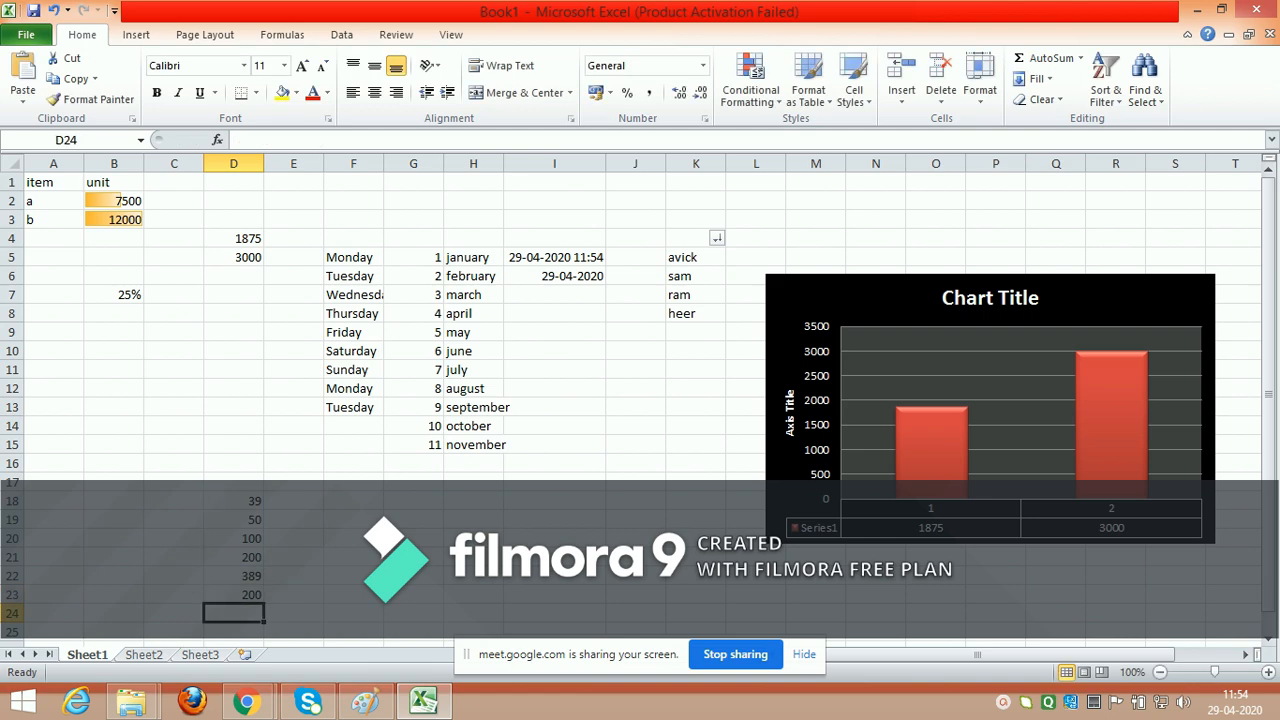
Step: Find the smallest number in D18:D21 by entering the formula =min(D18:D21) in cell D24
{"action": "type", "text": "=m"}
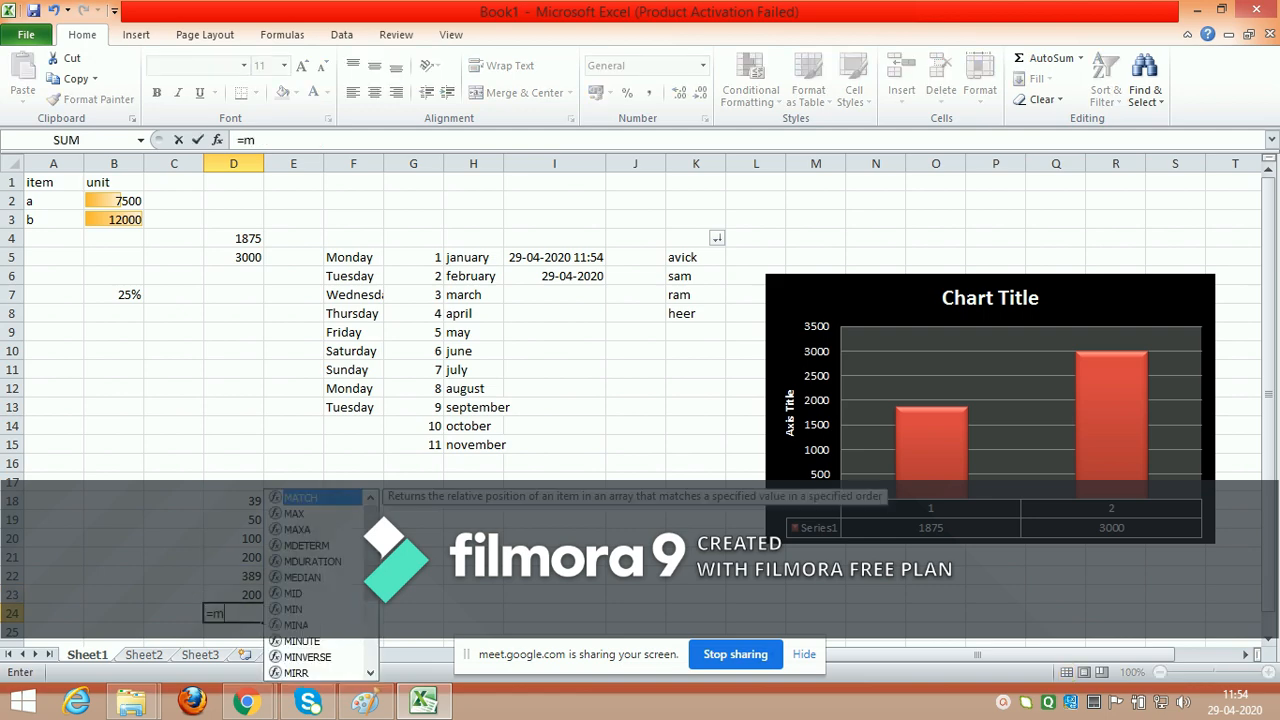
{"action": "type", "text": "in("}
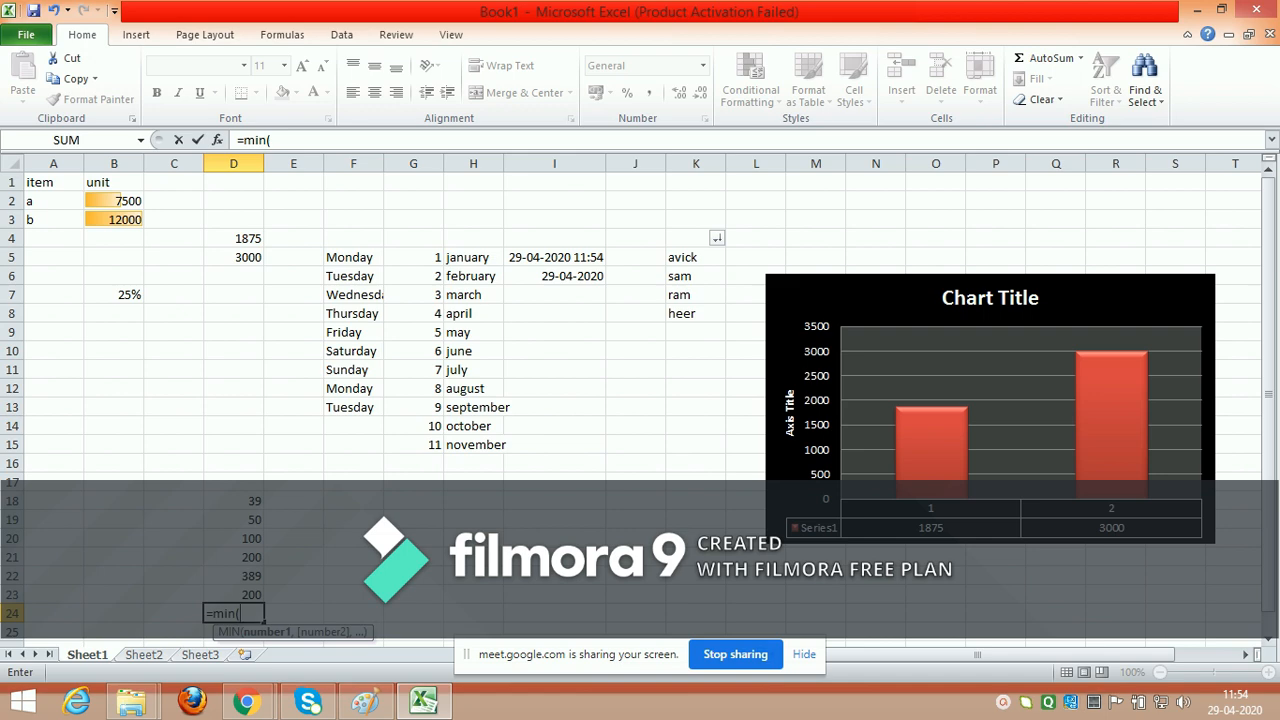
{"action": "left_click", "coordinate": [234, 501]}
{"action": "key", "text": "F8"}
{"action": "key", "text": "Down"}
{"action": "key", "text": "Down"}
{"action": "key", "text": "Down"}
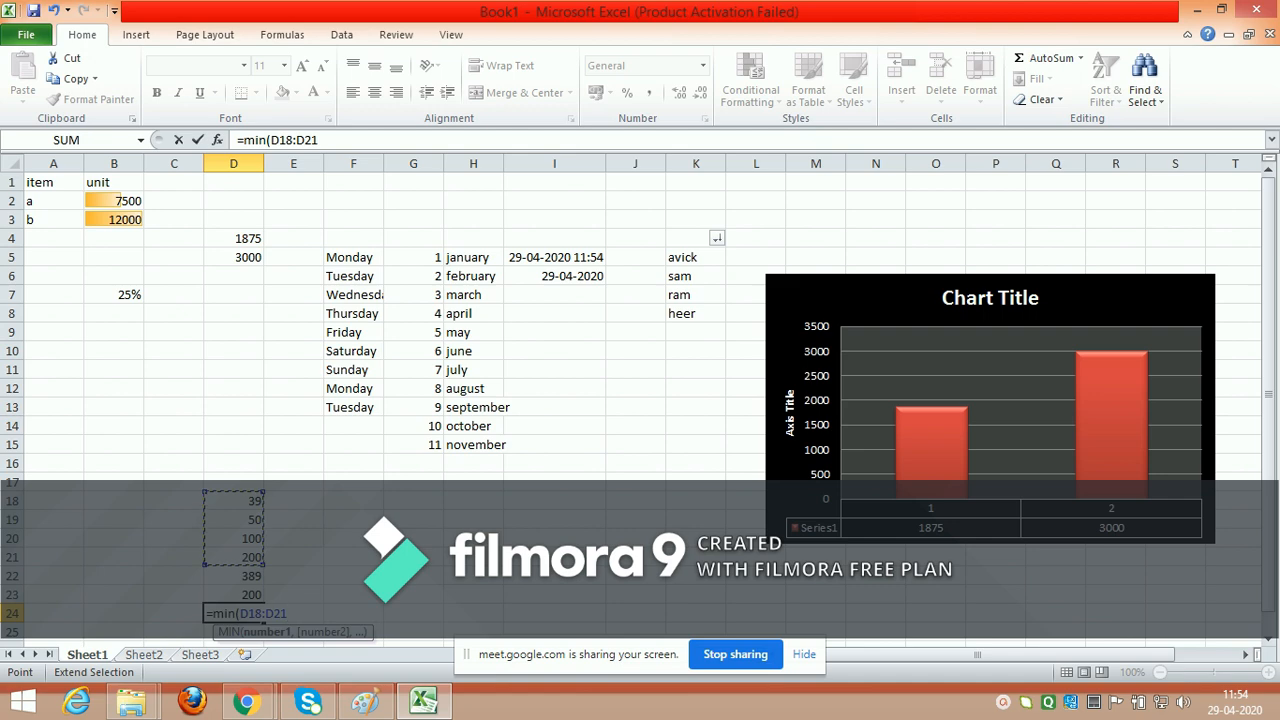
{"action": "type", "text": ")"}
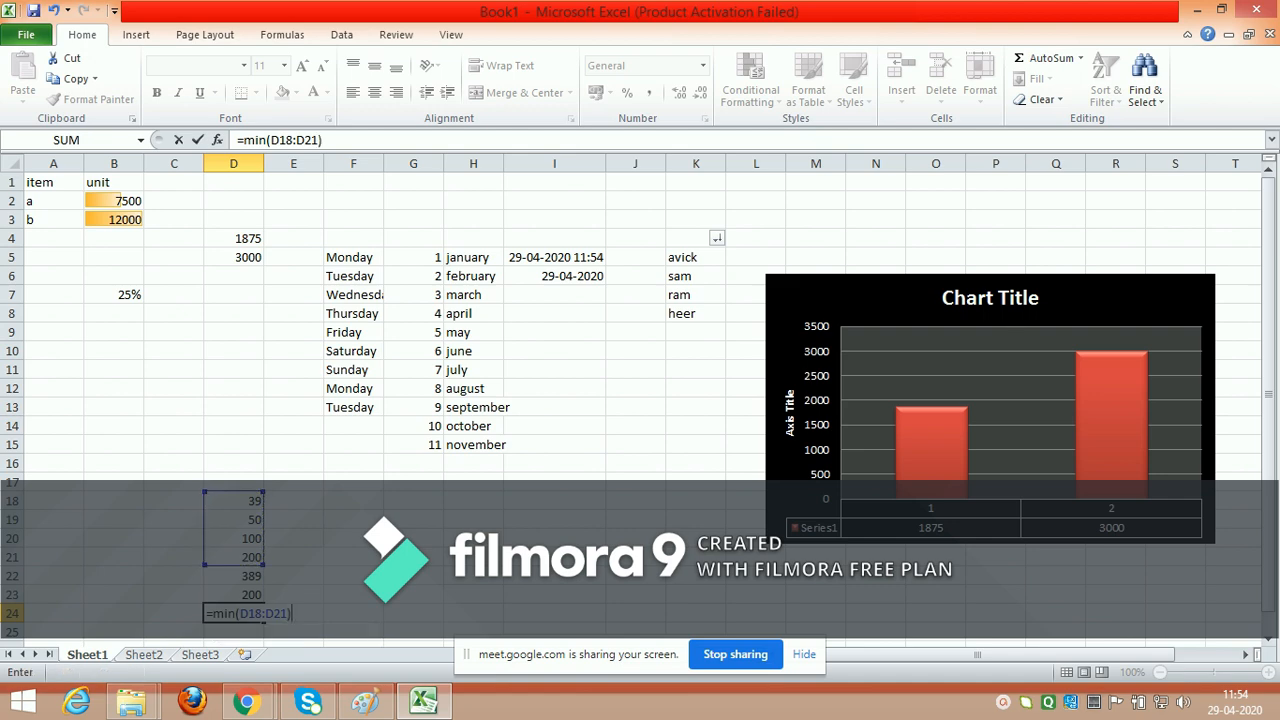
{"action": "key", "text": "Return"}
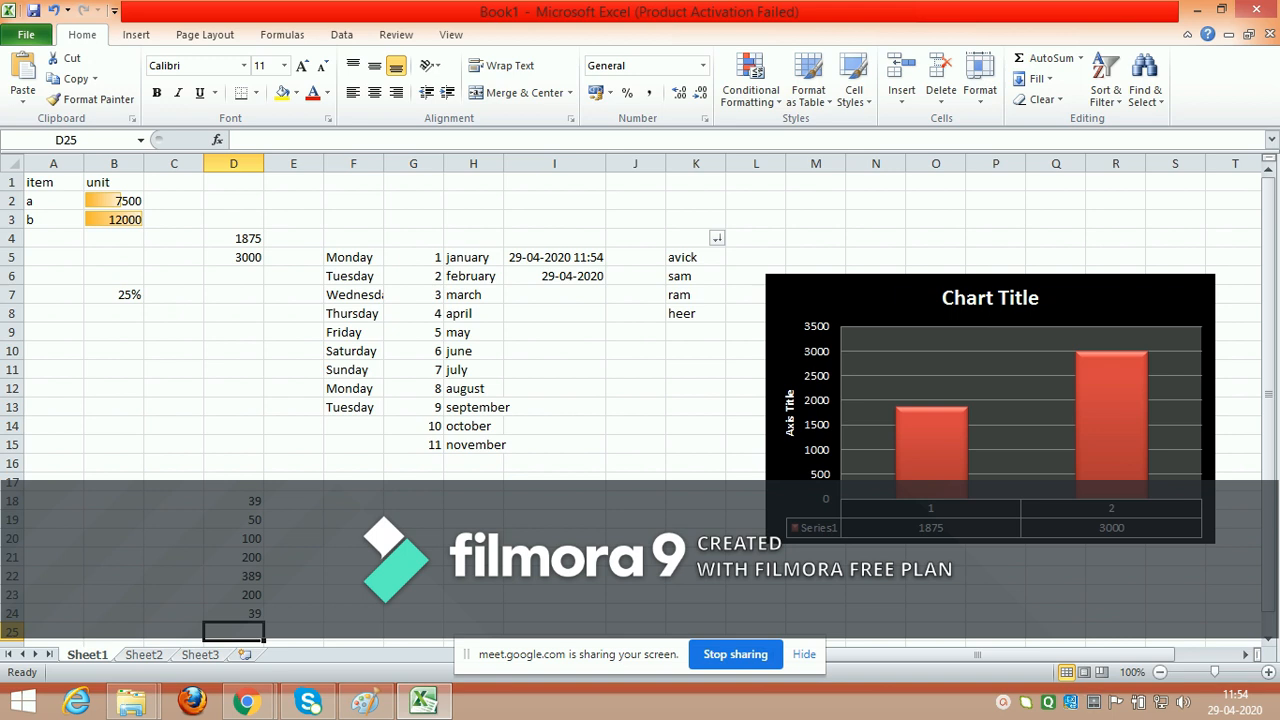
Step: Close the workbook without saving, and stop sharing the screen with the open folder window minimized
{"action": "left_click", "coordinate": [1256, 9]}
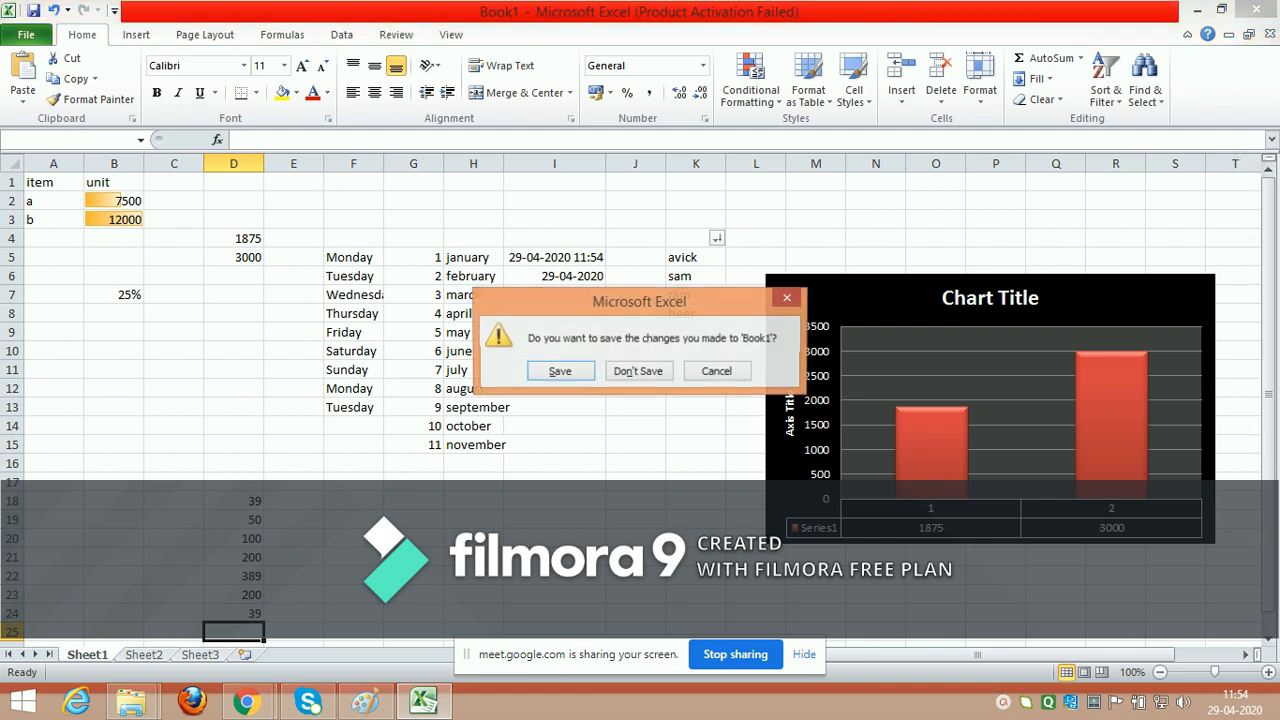
{"action": "left_click", "coordinate": [638, 371]}
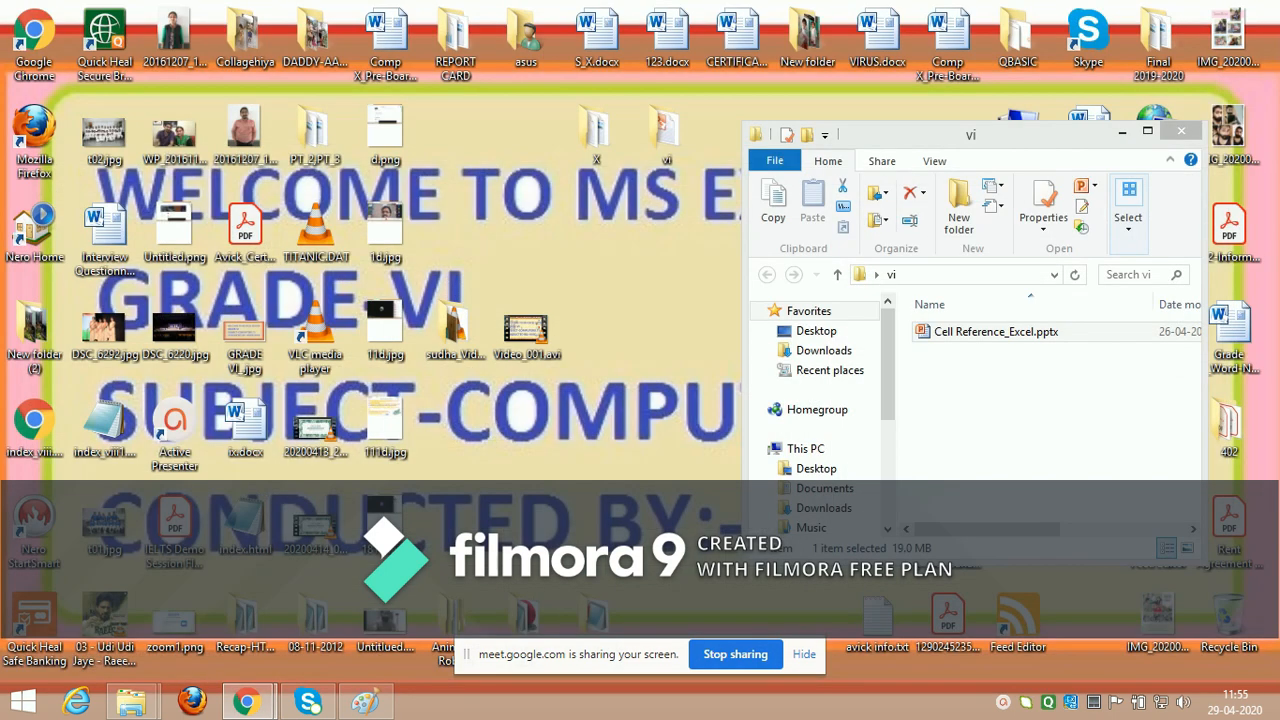
{"action": "left_click", "coordinate": [735, 654]}
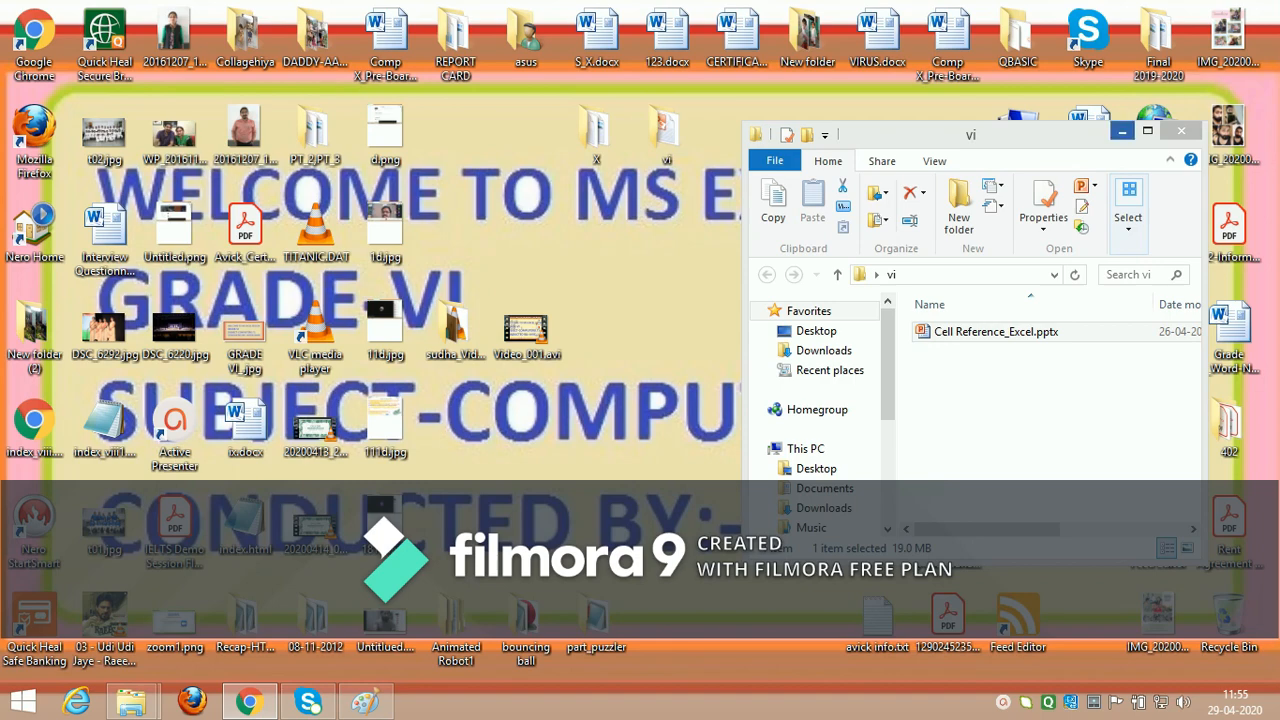
{"action": "left_click", "coordinate": [1122, 131]}
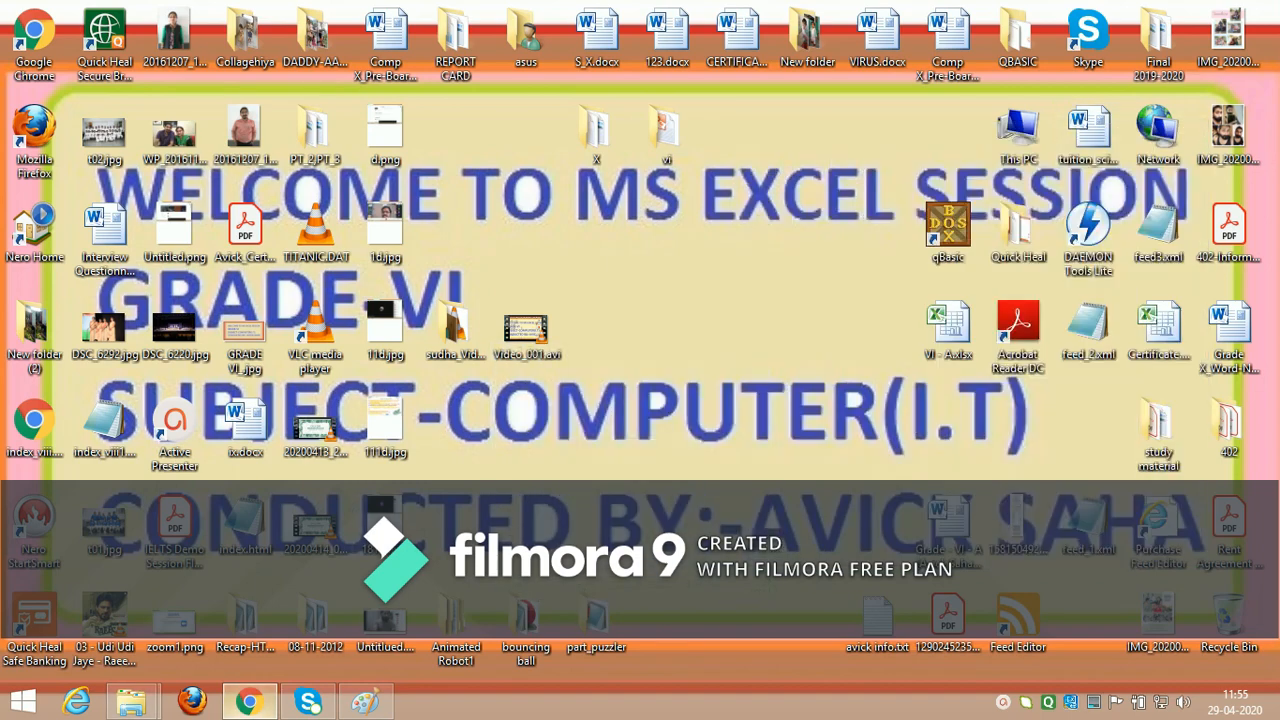
Step: Switch to the Google Meet call in Chrome and review the chat messages and the full participant list
{"action": "left_click", "coordinate": [249, 702]}
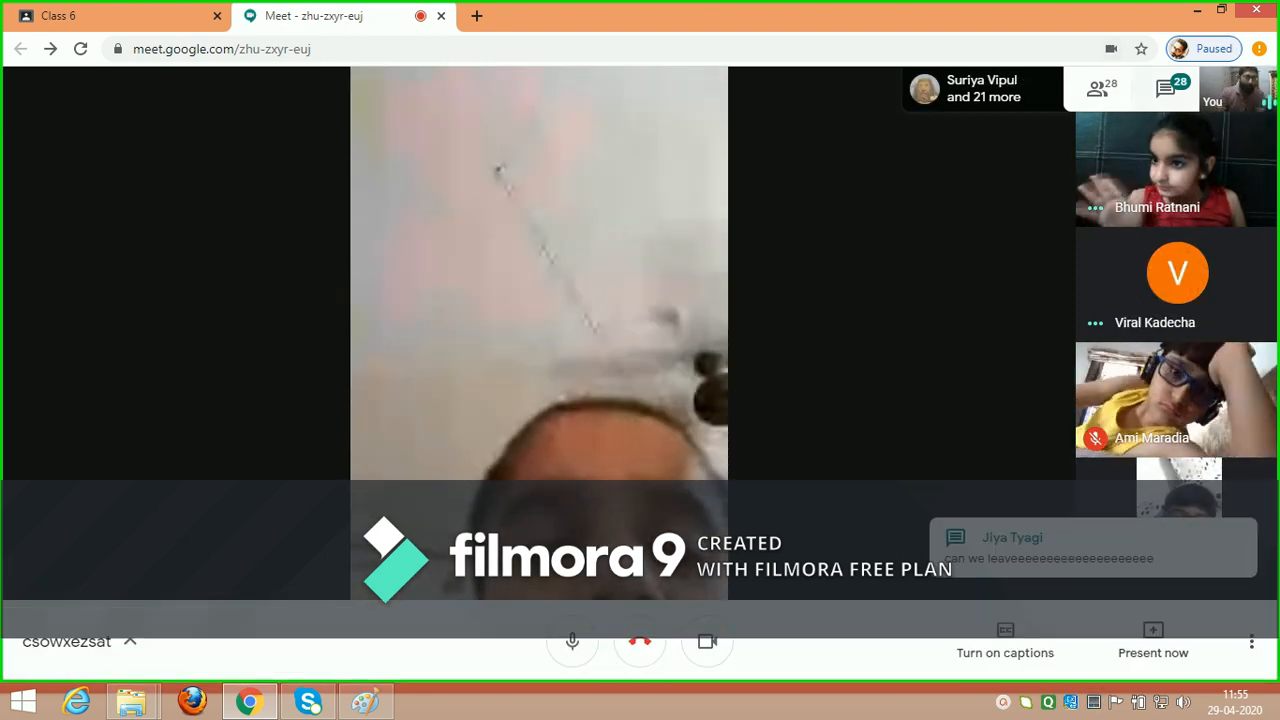
{"action": "left_click", "coordinate": [1166, 89]}
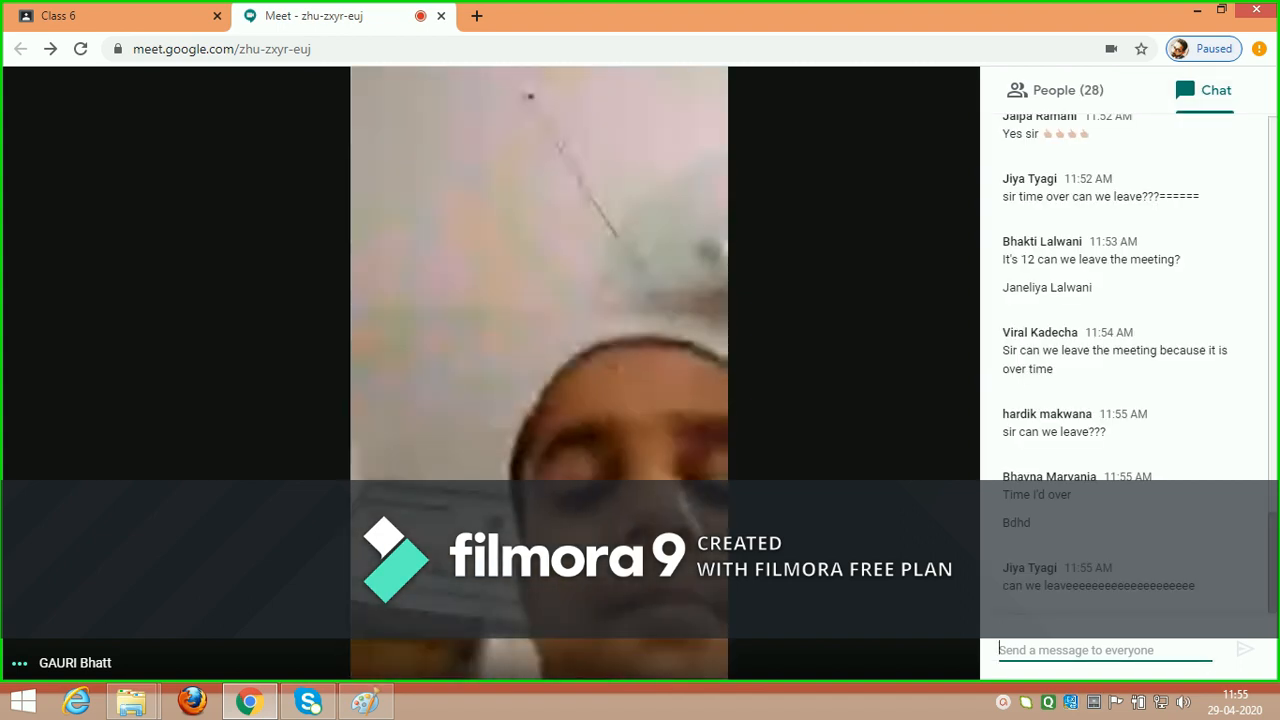
{"action": "left_click", "coordinate": [1055, 90]}
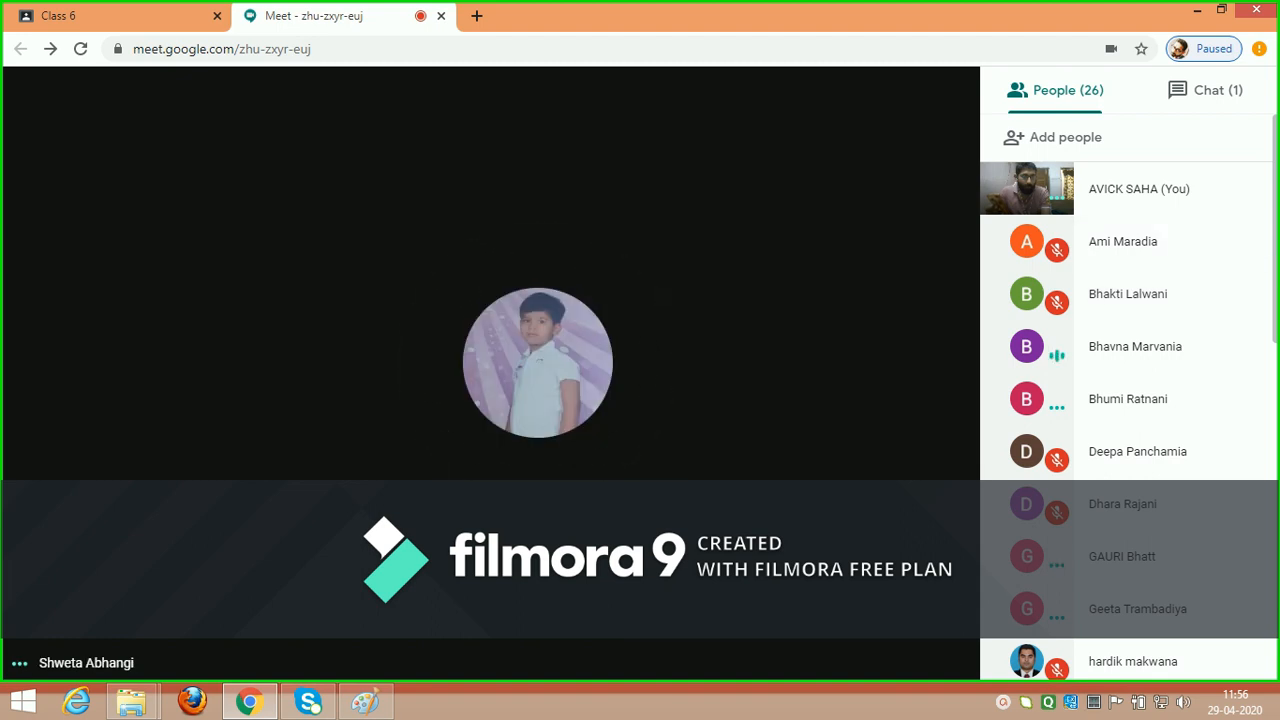
{"action": "scroll", "coordinate": [1127, 400], "scroll_direction": "down", "scroll_amount": 4}
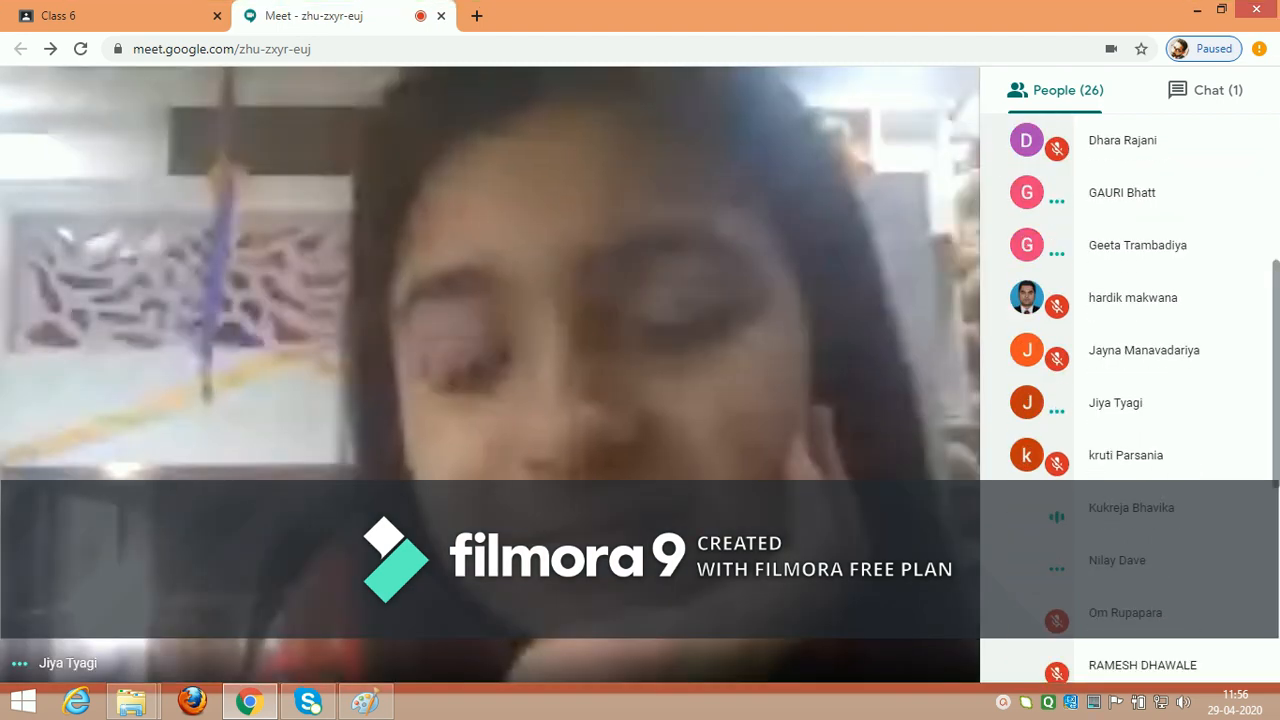
{"action": "scroll", "coordinate": [1127, 400], "scroll_direction": "down", "scroll_amount": 5}
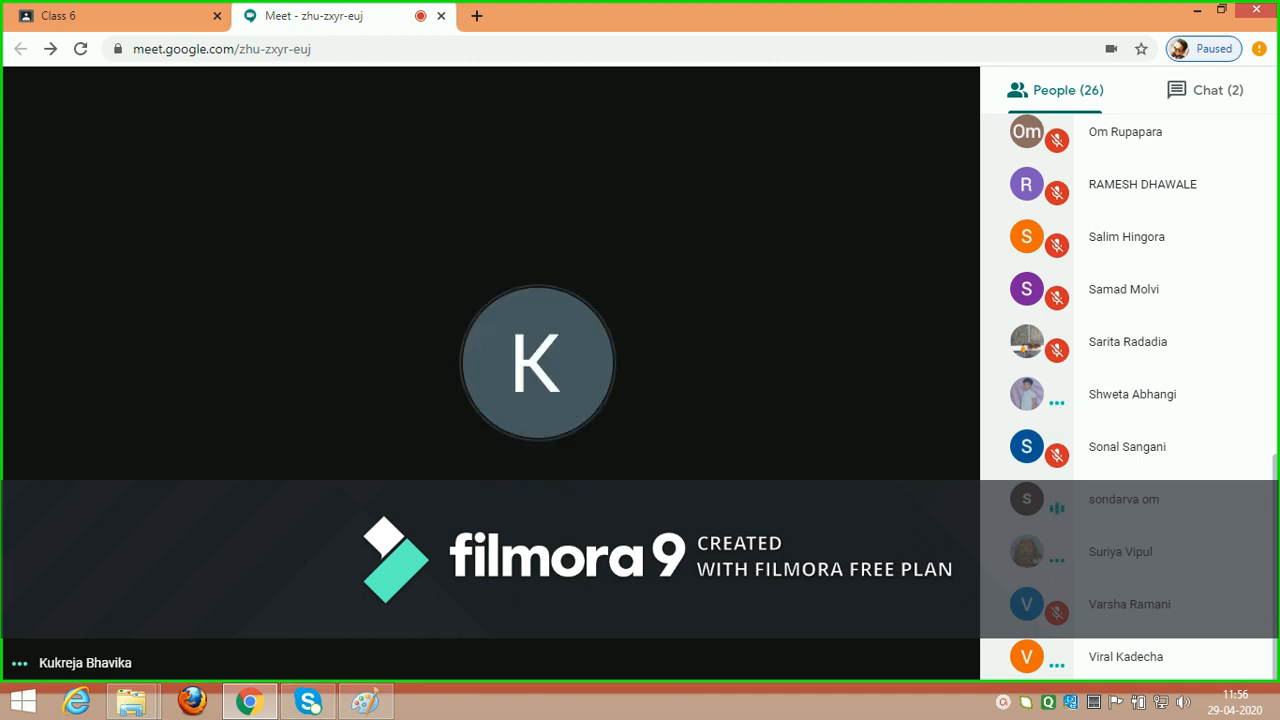
{"action": "scroll", "coordinate": [1128, 398], "scroll_direction": "up", "scroll_amount": 2}
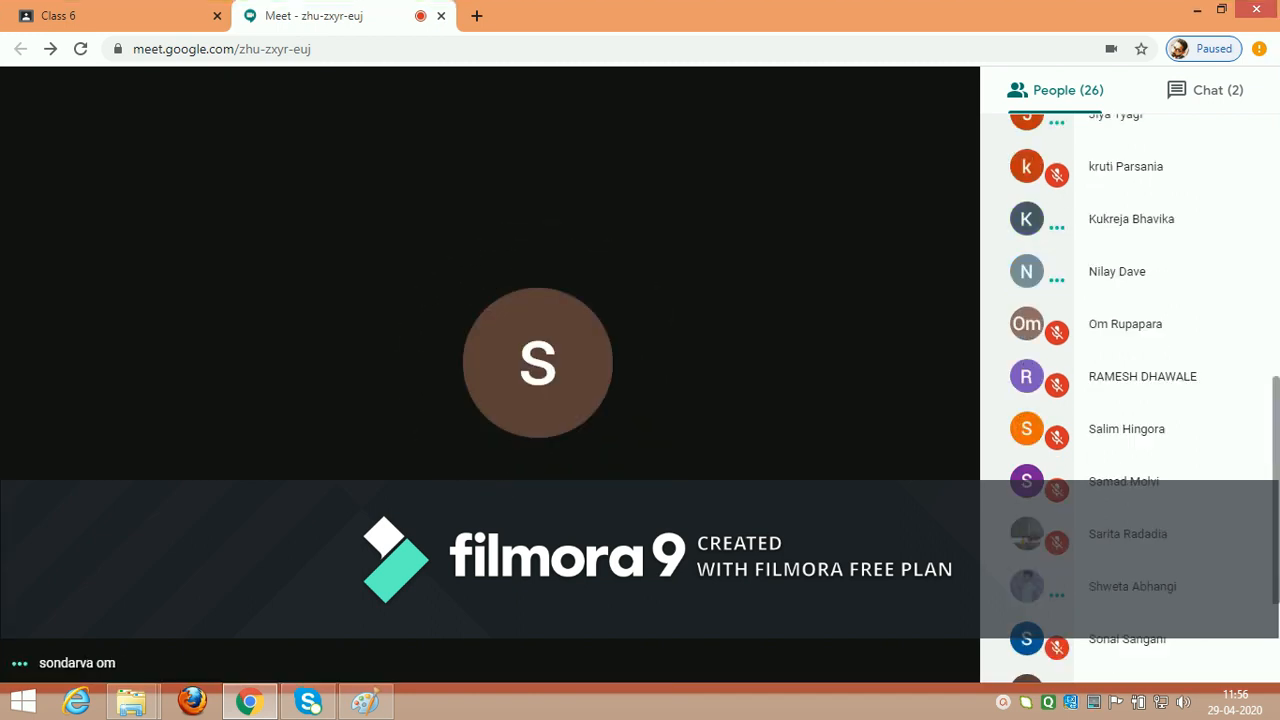
{"action": "scroll", "coordinate": [1128, 398], "scroll_direction": "up", "scroll_amount": 7}
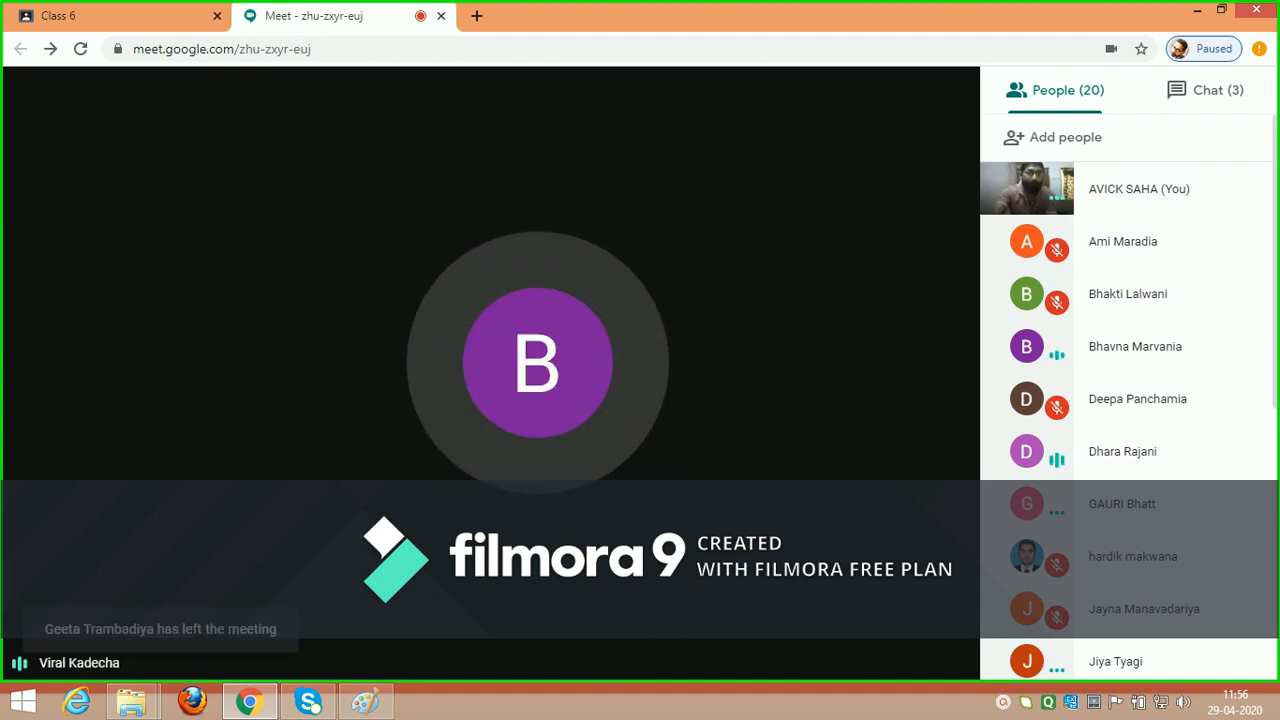
Step: Pin your own video as the main view in the meeting and check the remaining participants
{"action": "left_click", "coordinate": [1027, 188]}
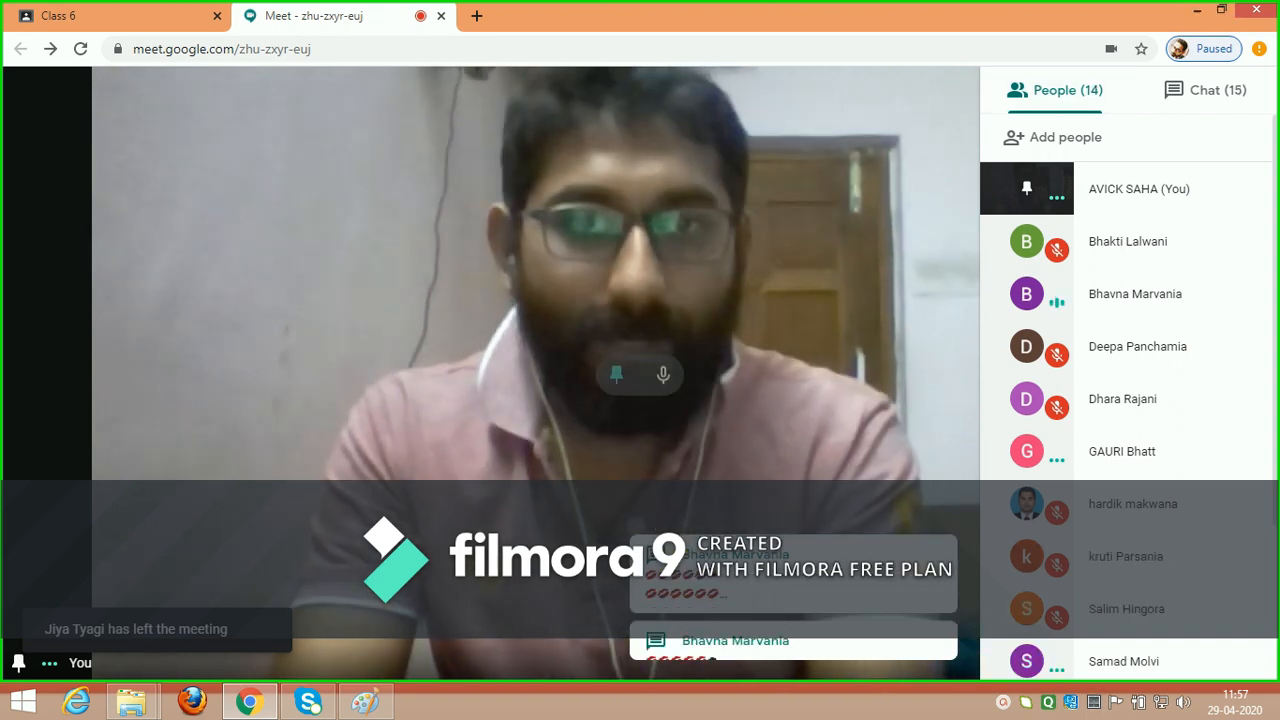
{"action": "scroll", "coordinate": [1127, 400], "scroll_direction": "down", "scroll_amount": 2}
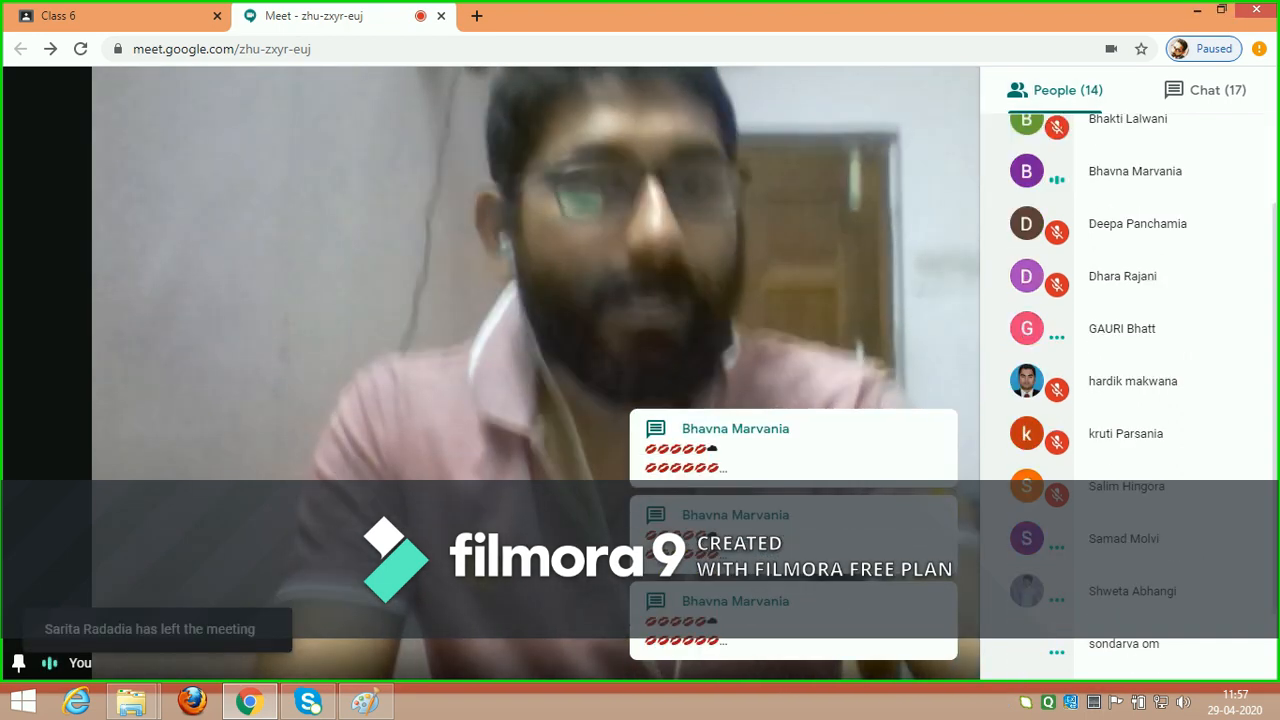